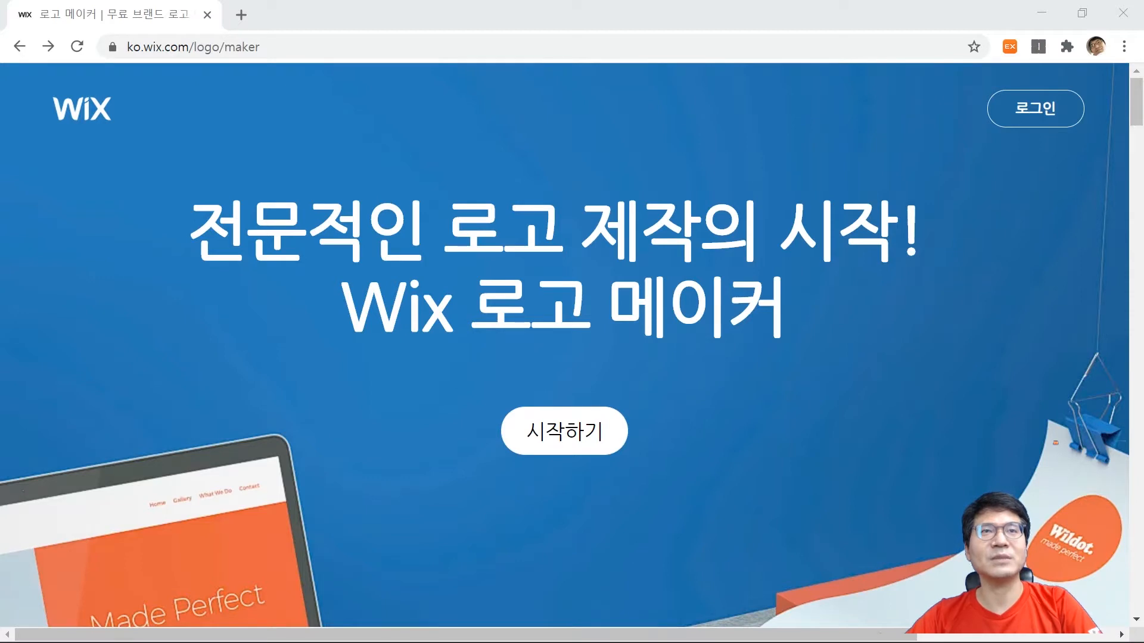
Log in to the existing Wix account with the saved credentials and choose to make the logo yourself (로고 제작하기).
left_click(1039, 109)
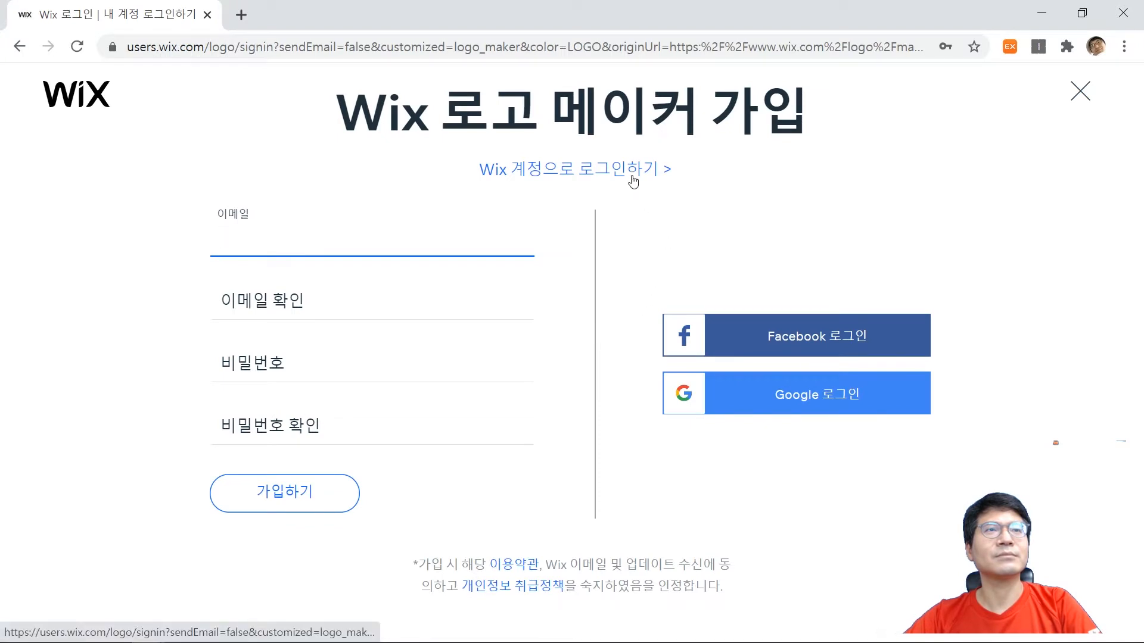
left_click(633, 172)
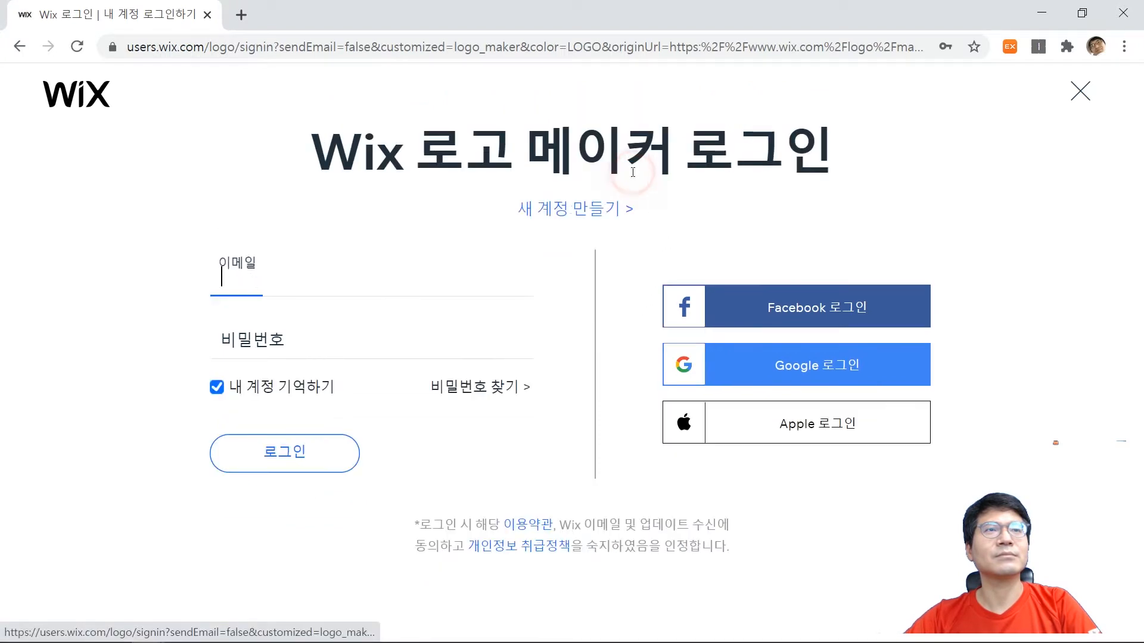
left_click(305, 464)
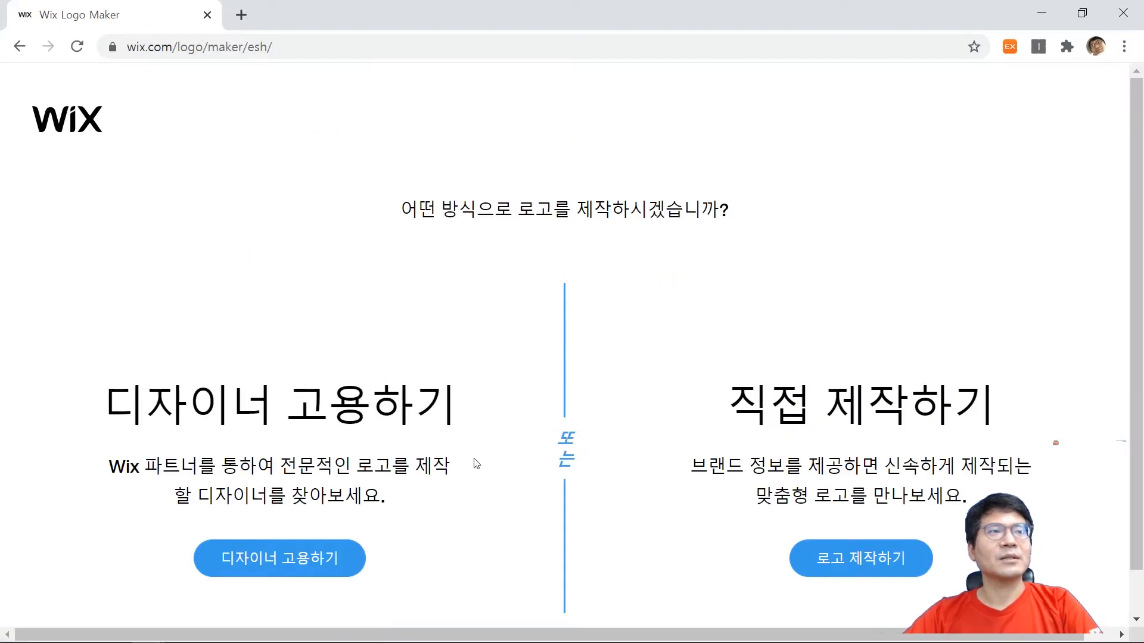
left_click(881, 556)
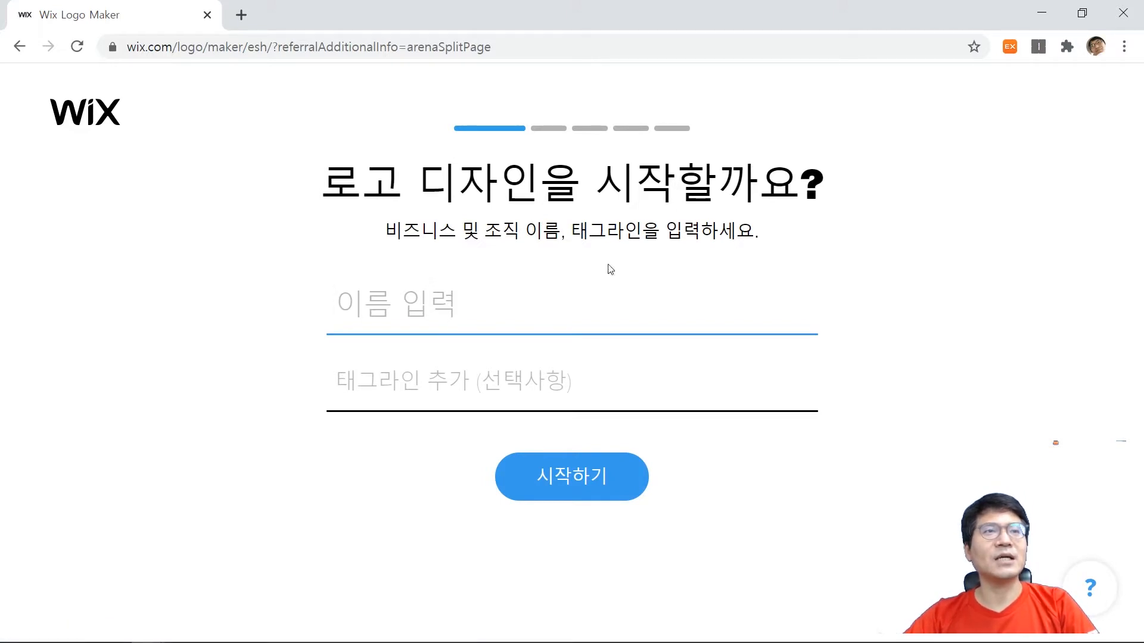
Enter HIDDENENT as the business name and make the tagline field active.
left_click(374, 312)
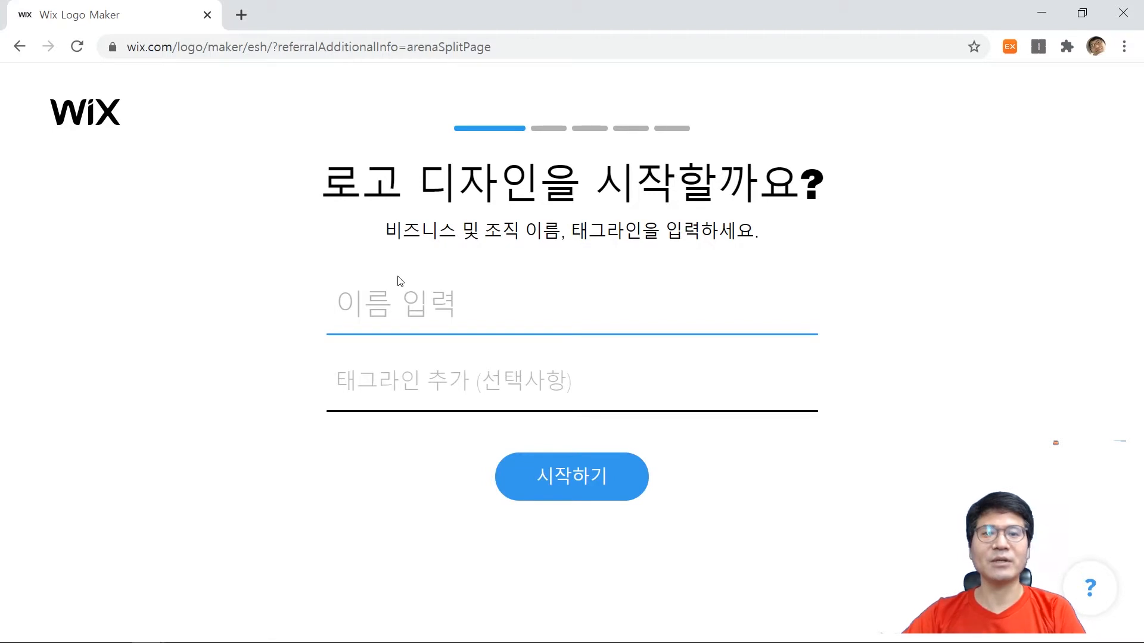
left_click(392, 379)
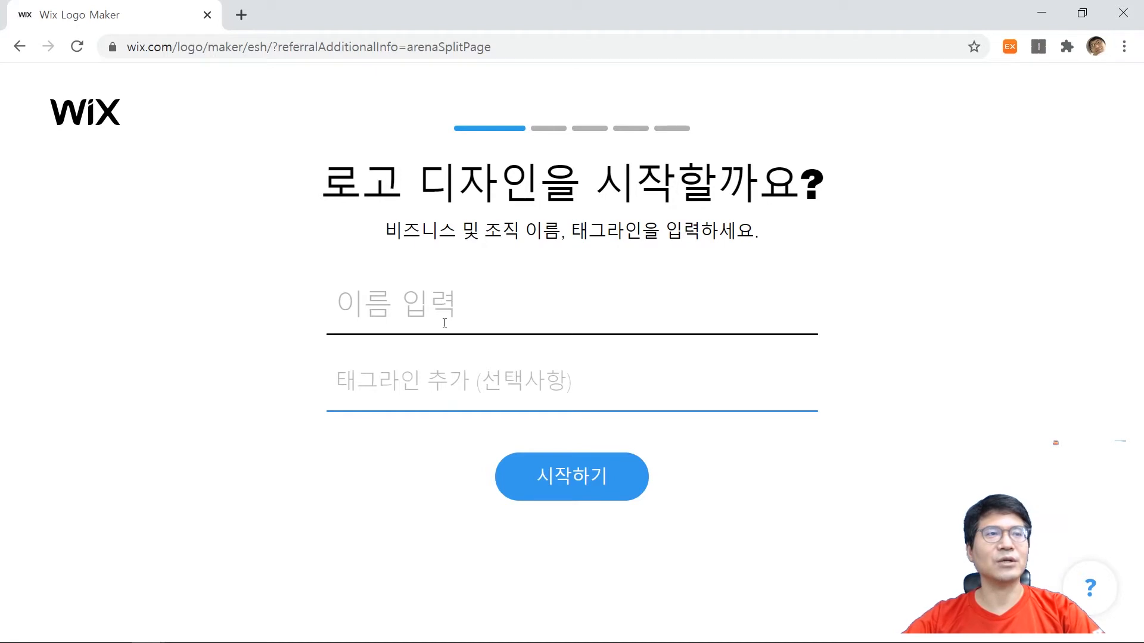
left_click(444, 323)
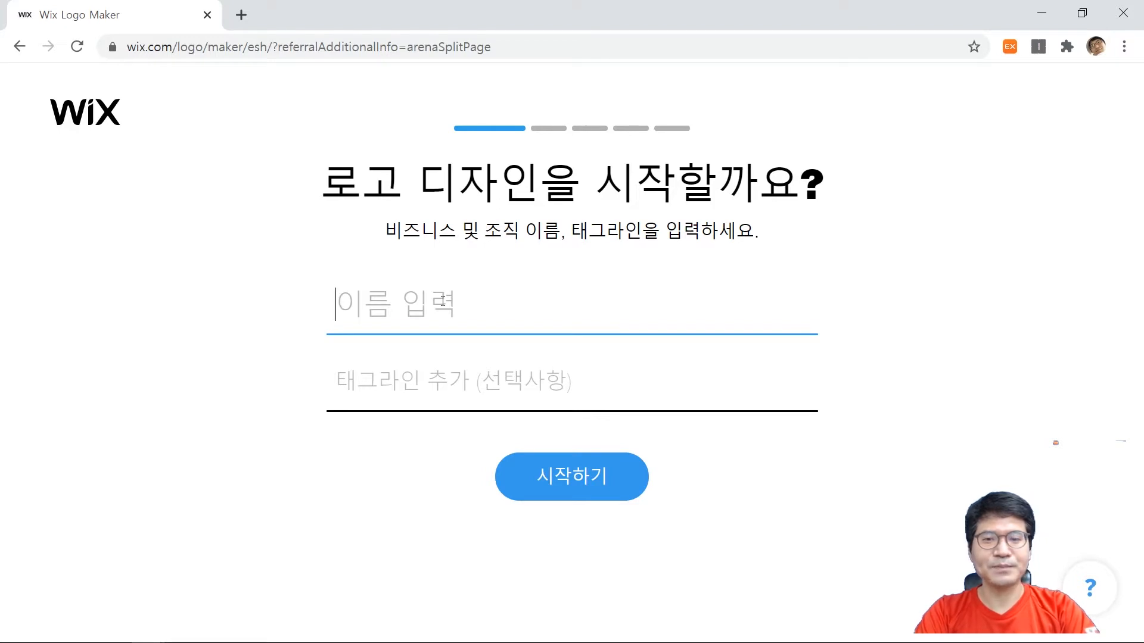
type("HIDDE")
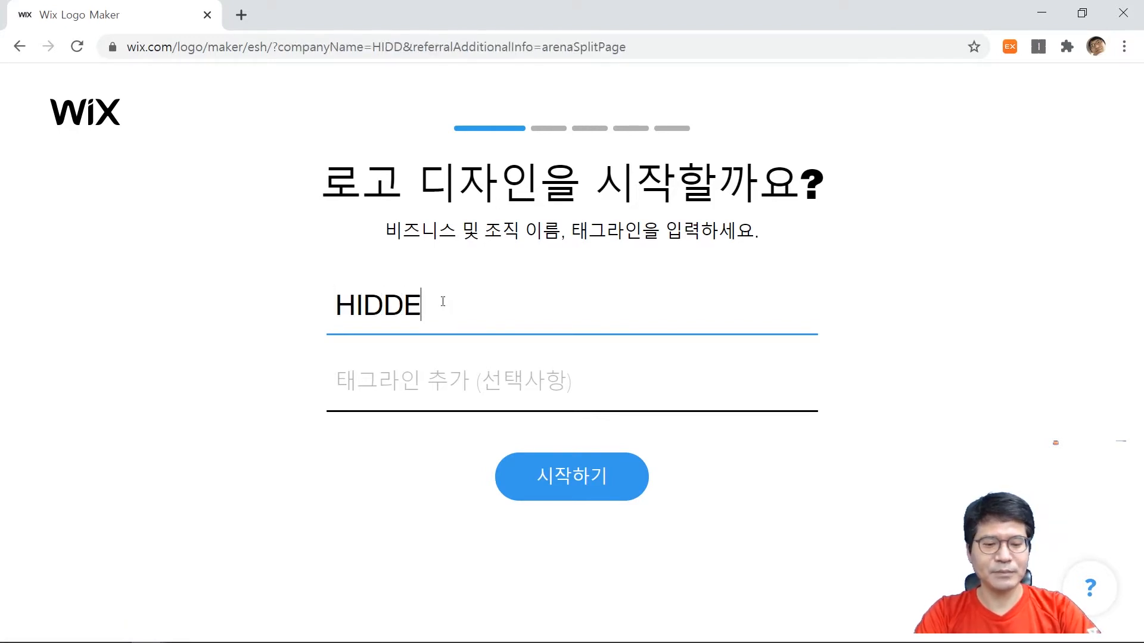
type("NENT")
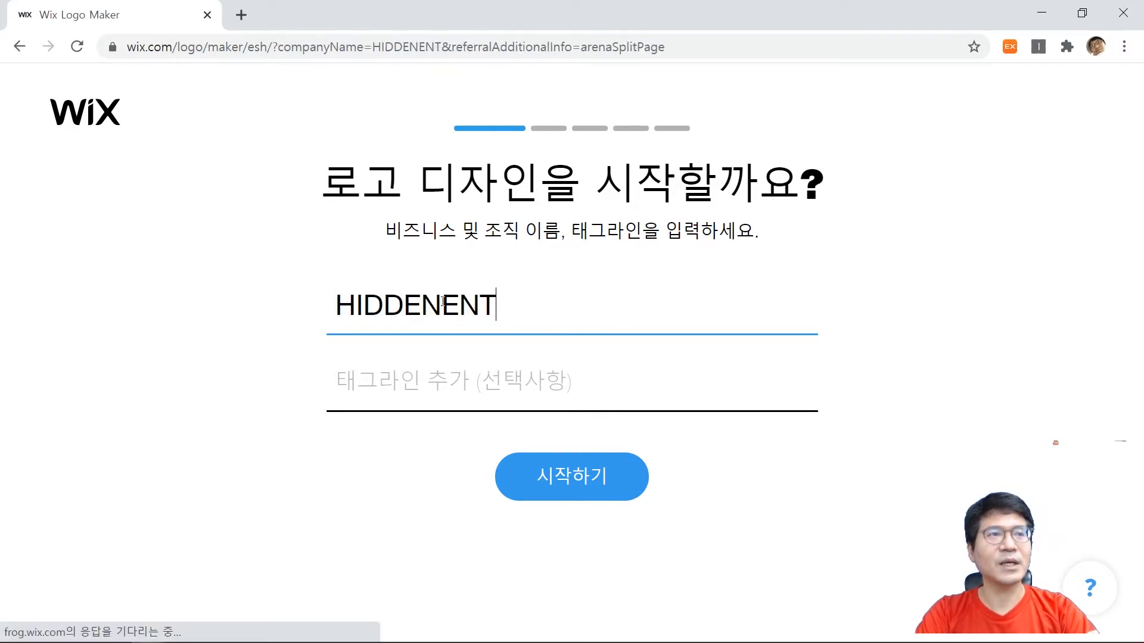
left_click(434, 374)
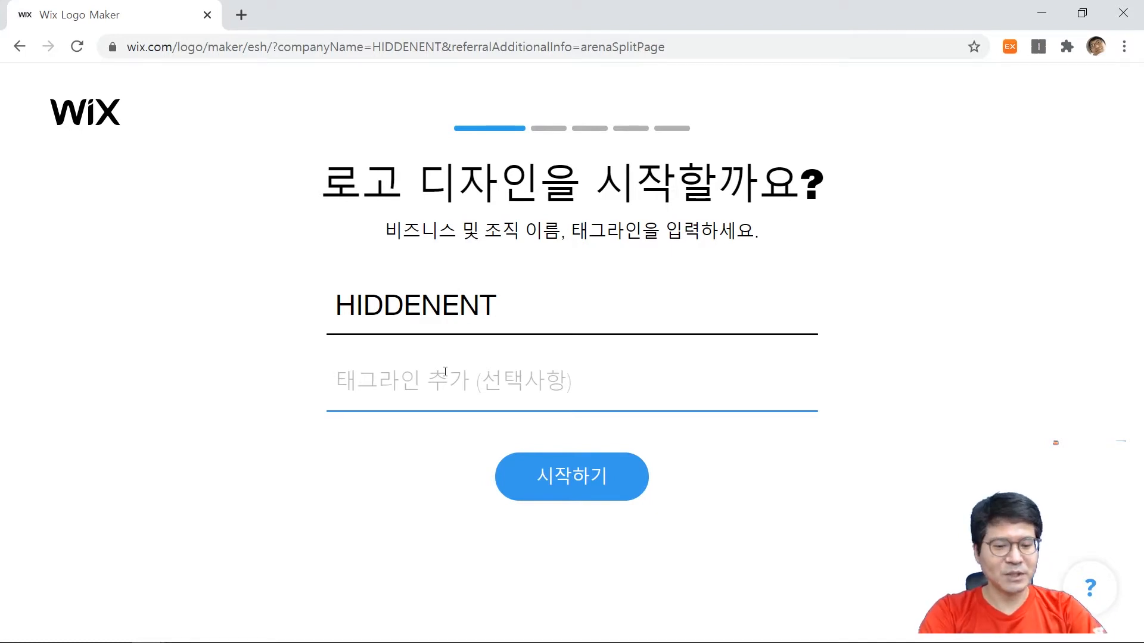
type("godqhrgkrh")
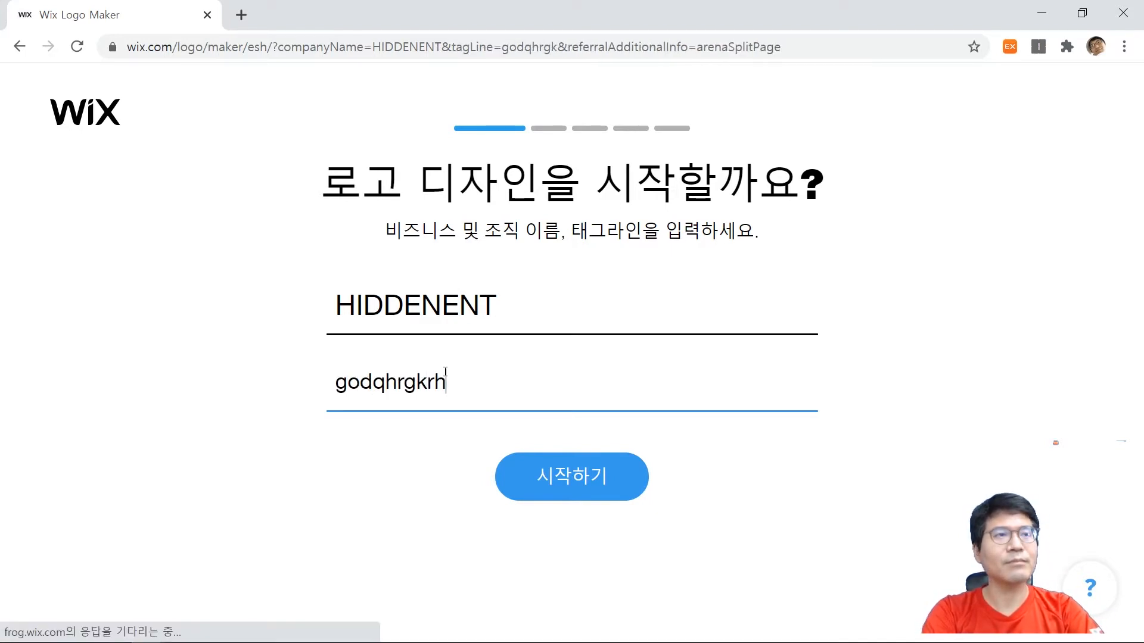
key("BackSpace")
key("BackSpace")
key("BackSpace")
key("BackSpace")
key("BackSpace")
key("BackSpace")
key("BackSpace")
key("BackSpace")
key("BackSpace")
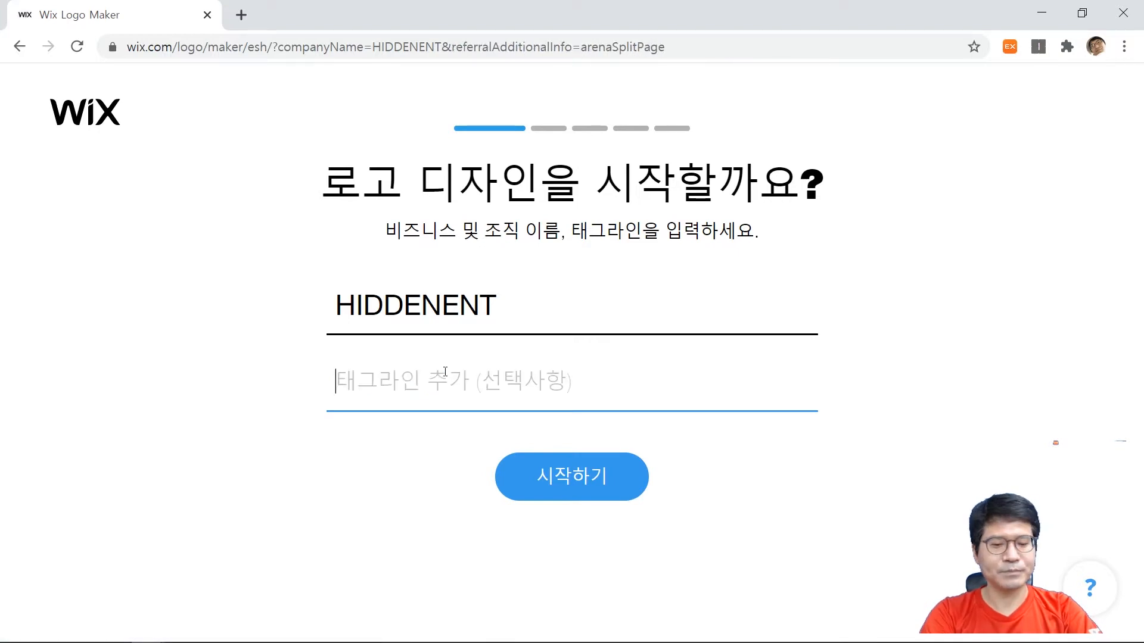
Enter the tagline "행복하고 아름다운 세상의 밑거름" and start the logo design.
type("행복하고 아름다")
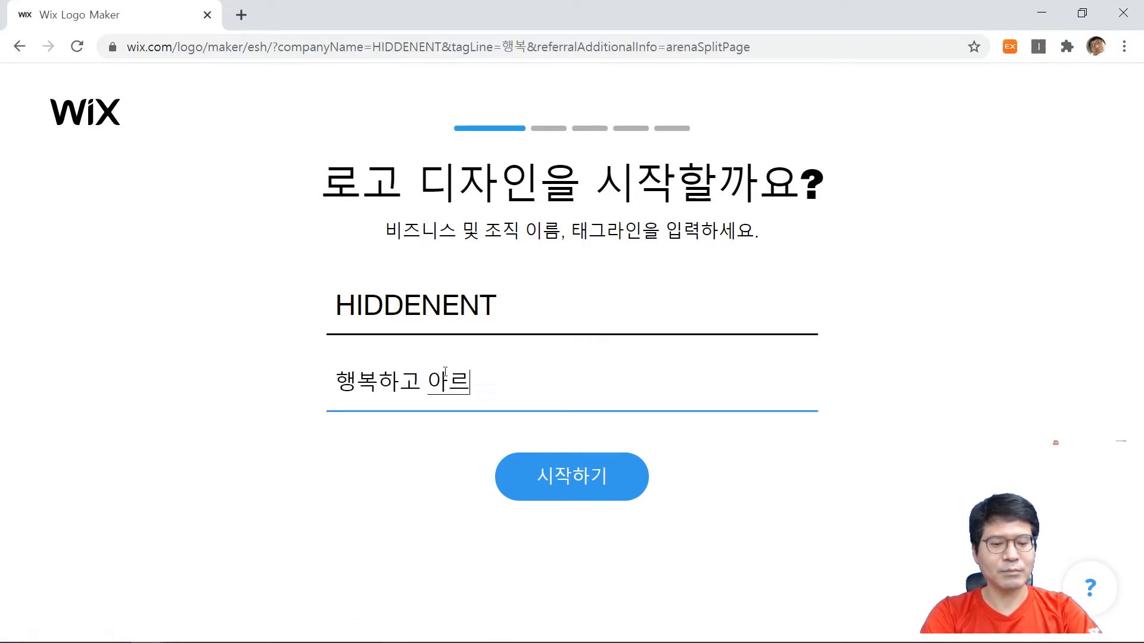
type("운 ")
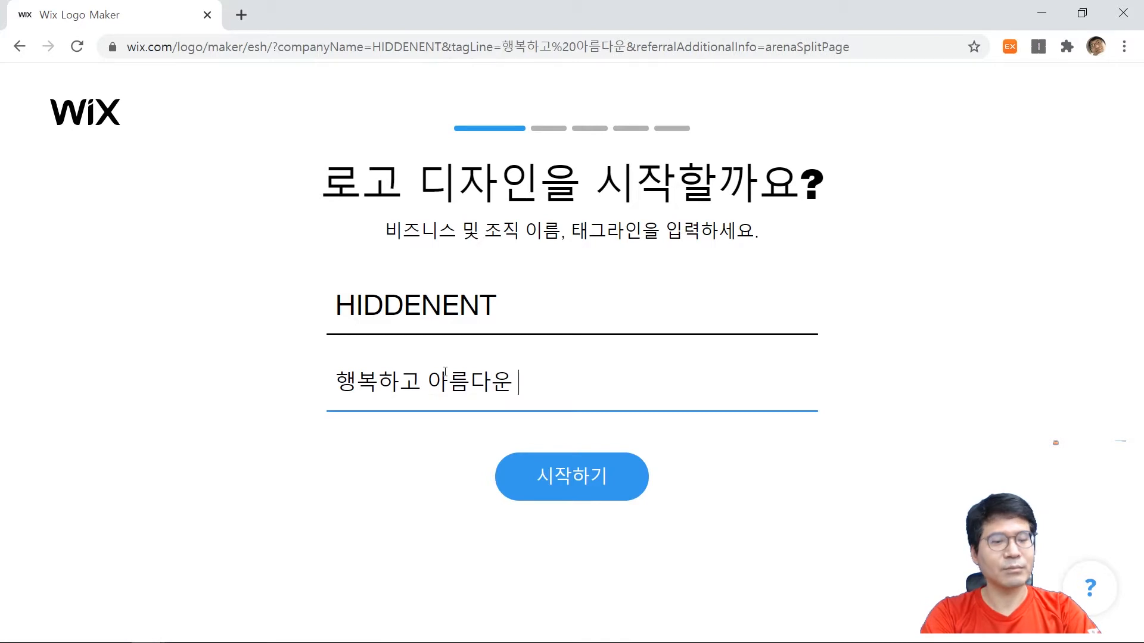
type("세상 만들기")
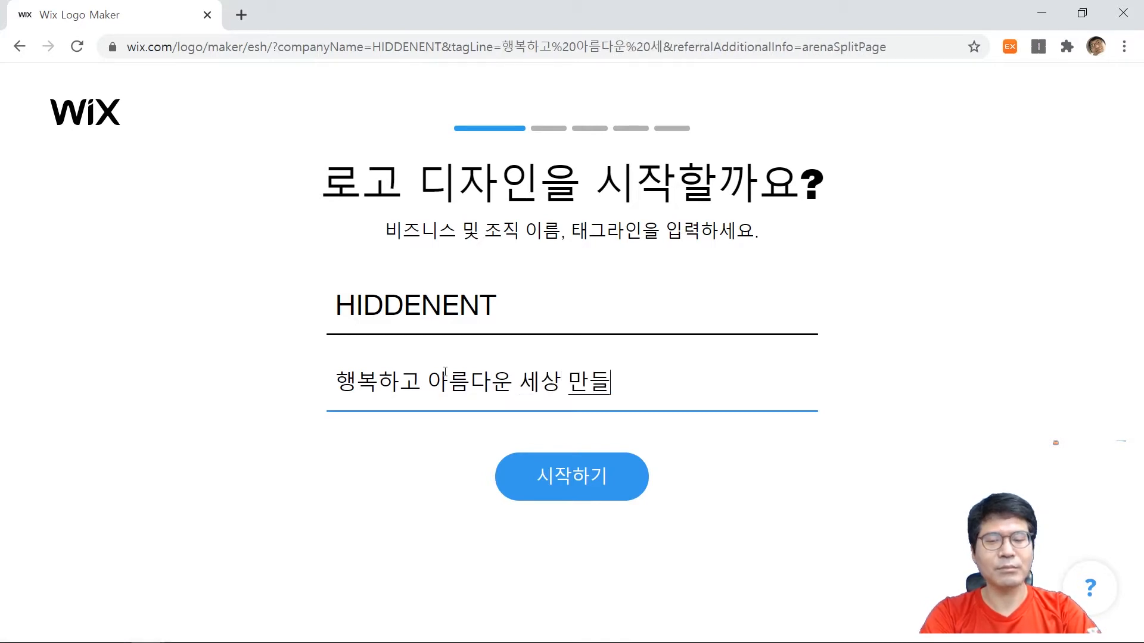
key("BackSpace")
key("BackSpace")
key("BackSpace")
key("BackSpace")
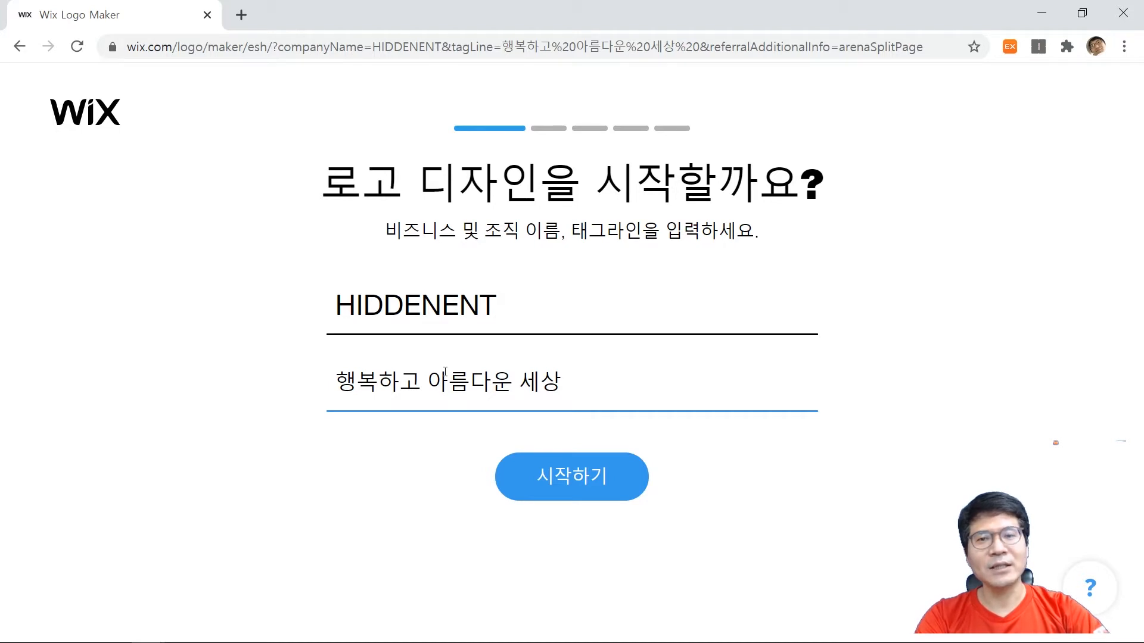
key("BackSpace")
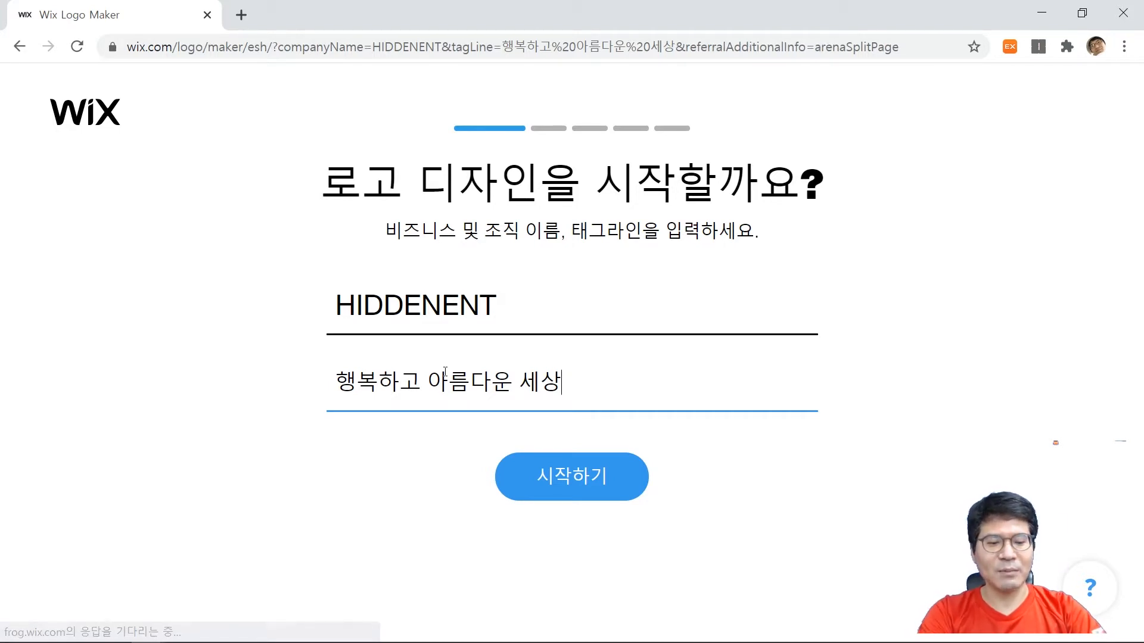
type("의 ㅁ")
type("밑거름")
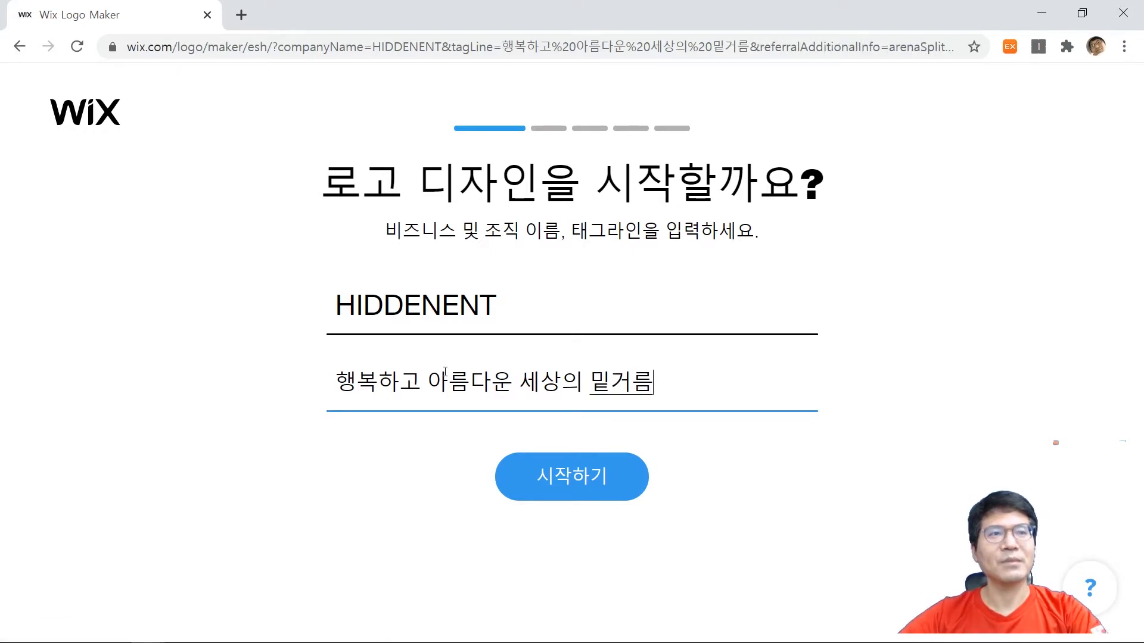
left_click(592, 473)
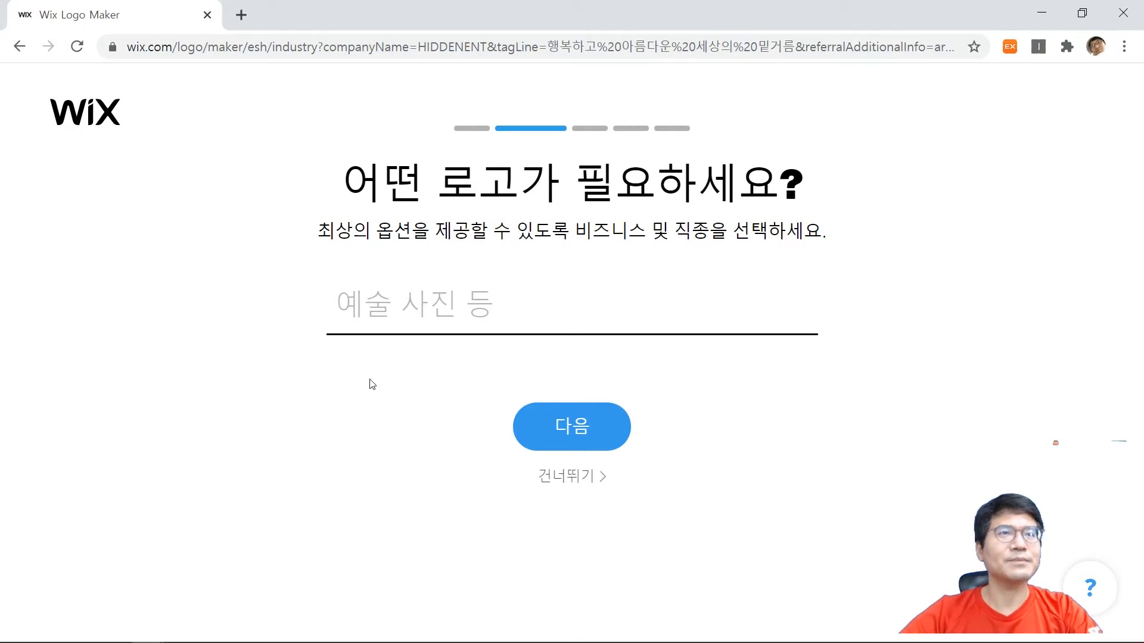
Enter "행복 아름다운 보조자" as the business or industry type and continue.
left_click(395, 317)
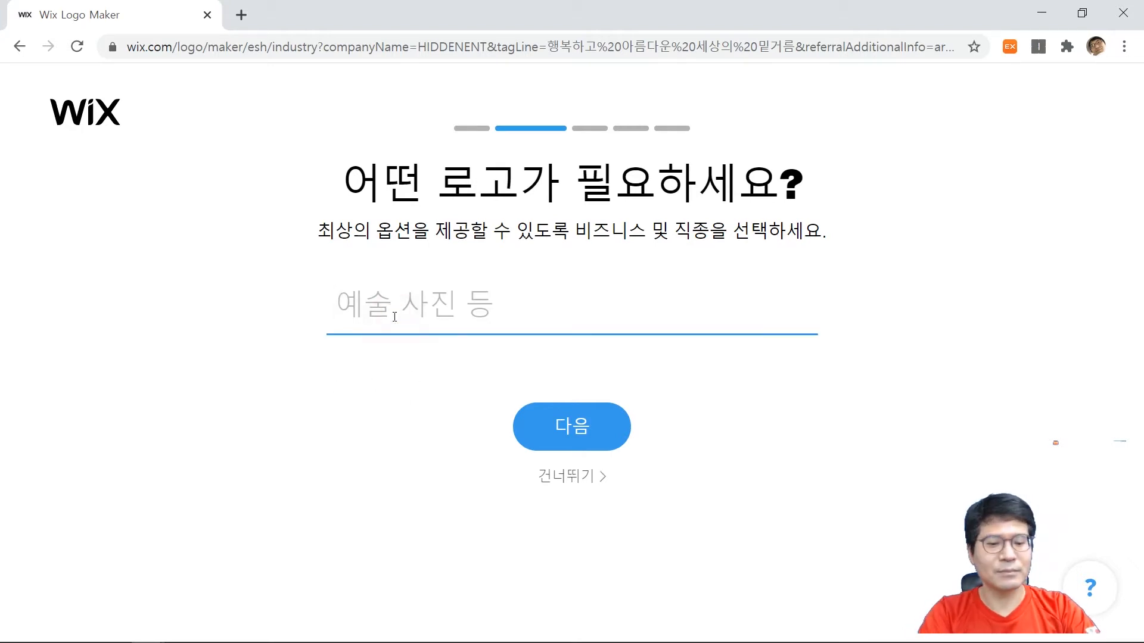
type("행복")
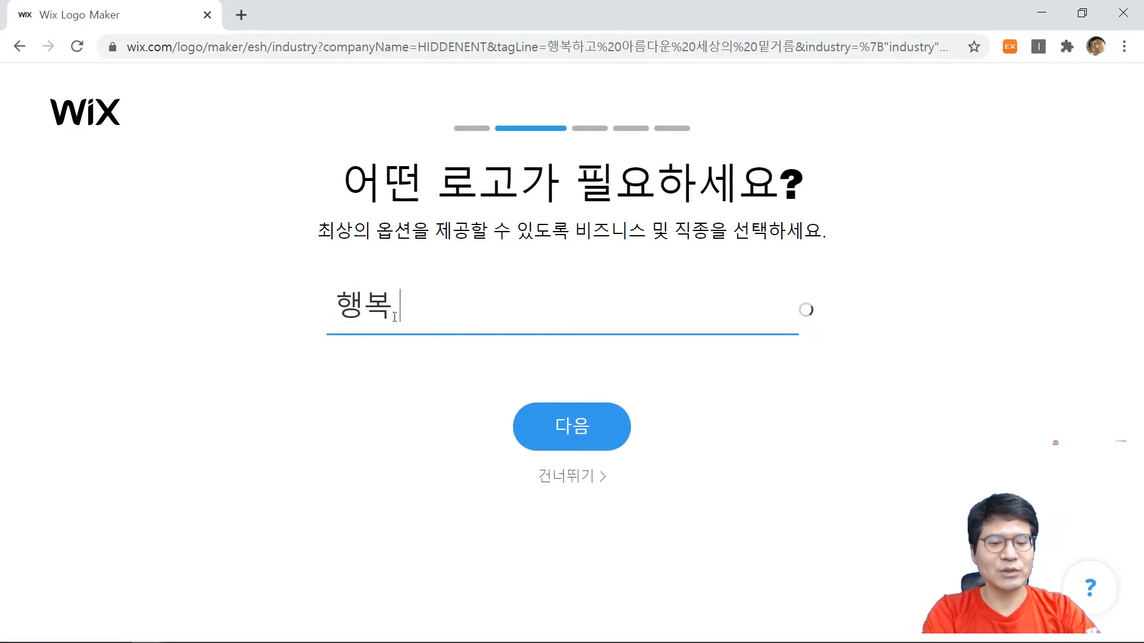
type(" 알름아운")
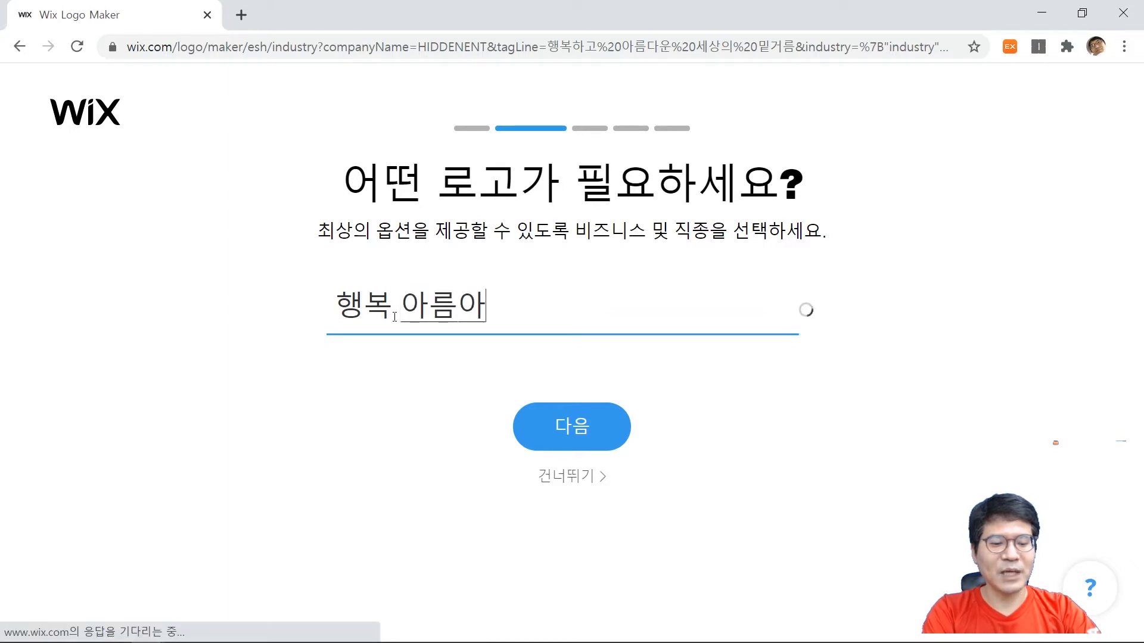
key("BackSpace")
key("BackSpace")
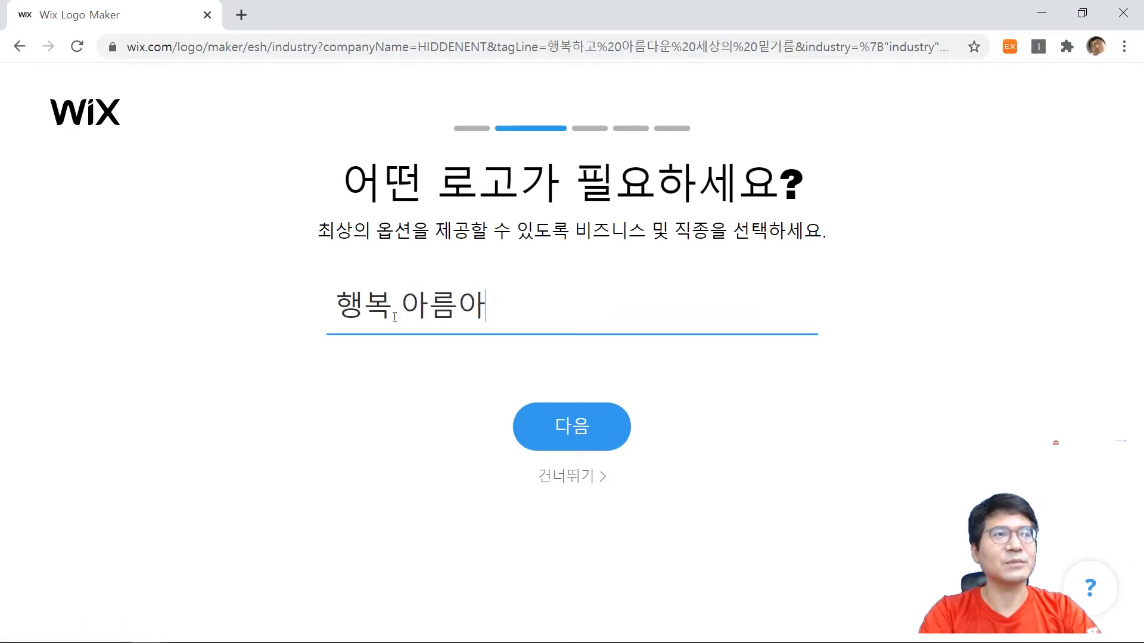
type("다")
type("운")
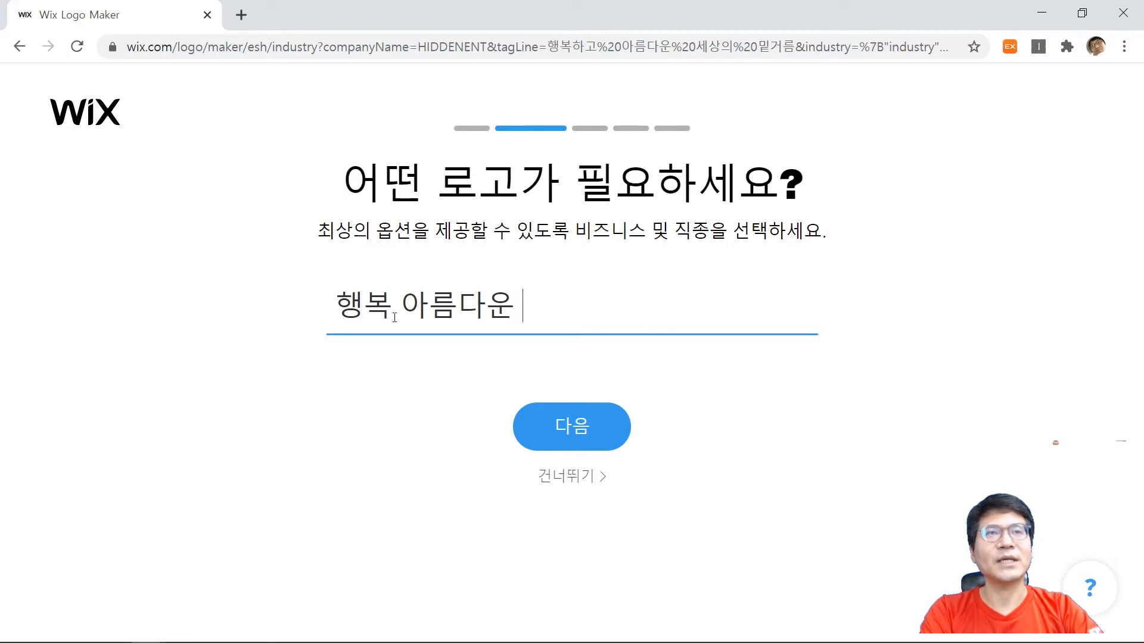
type("보조")
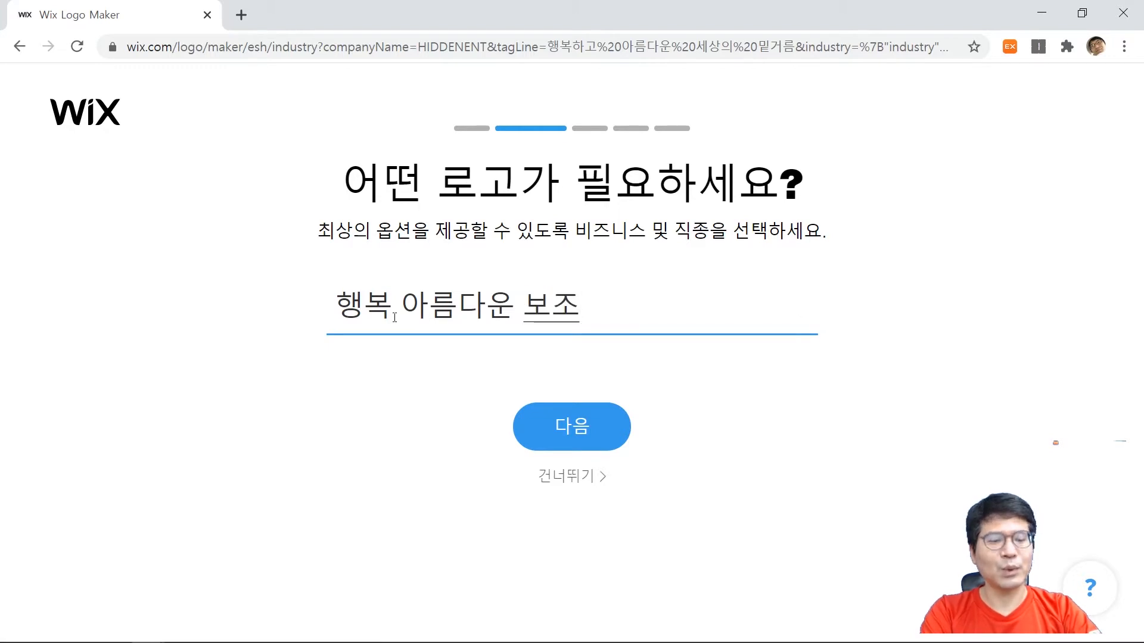
type("자")
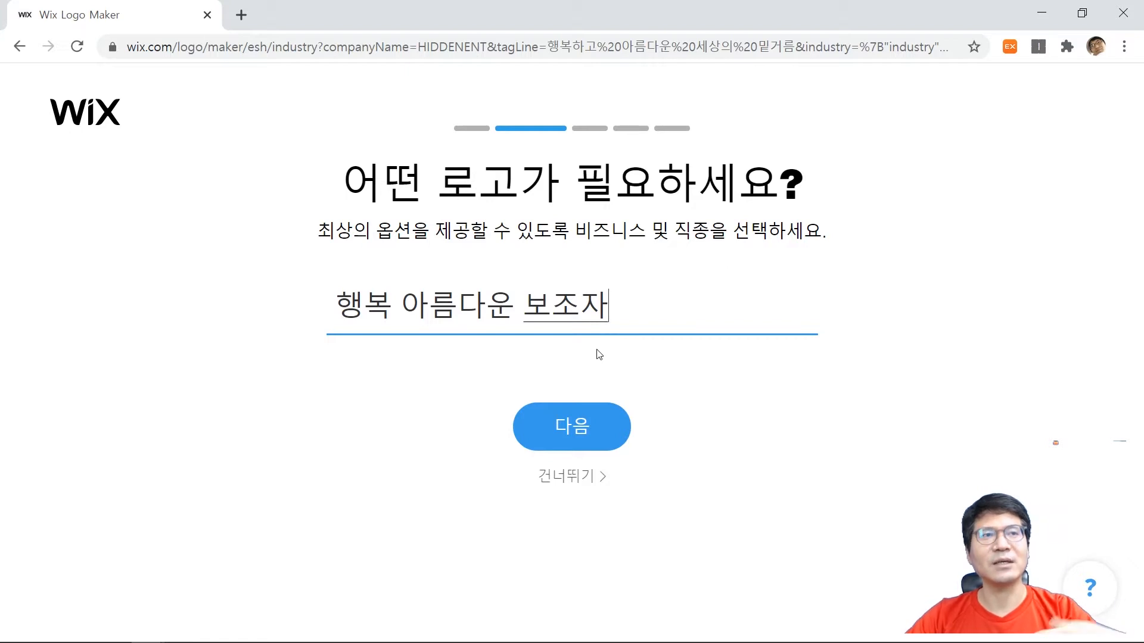
left_click(587, 428)
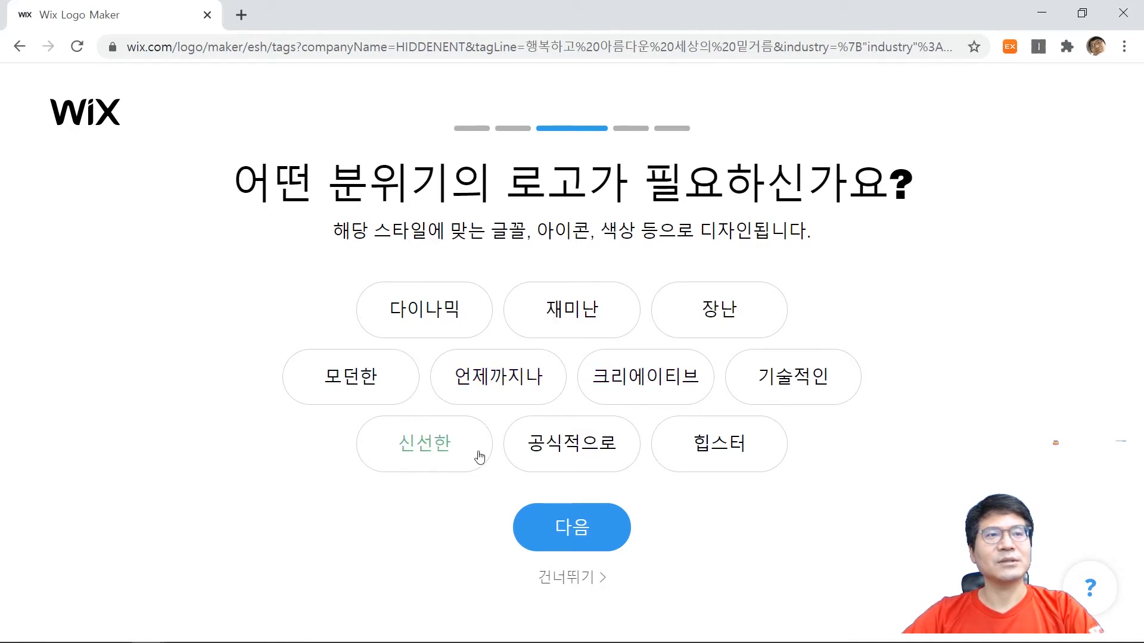
Choose 재미난, 기술적인 and 신선한 as the logo's moods, leaving 크리에이티브 unselected, and continue.
left_click(657, 380)
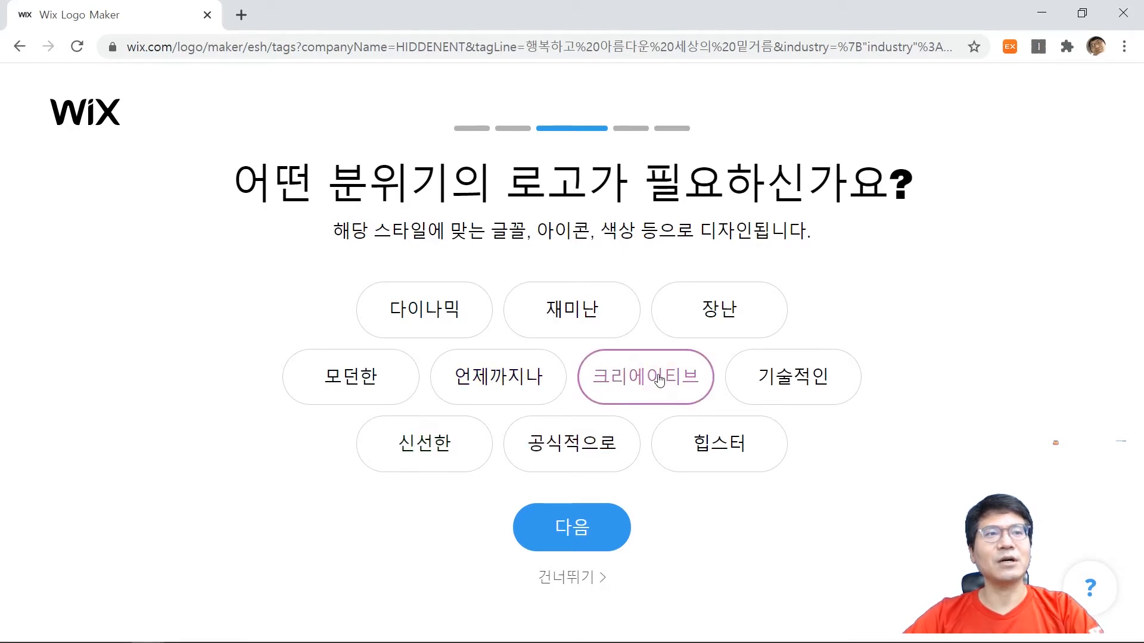
left_click(587, 319)
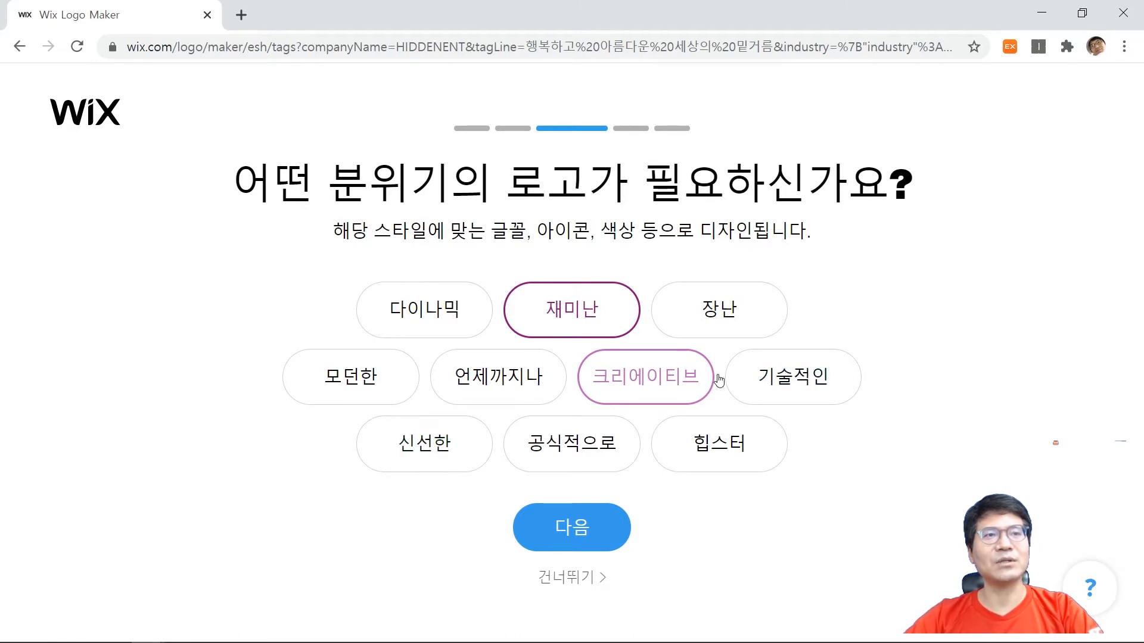
left_click(819, 385)
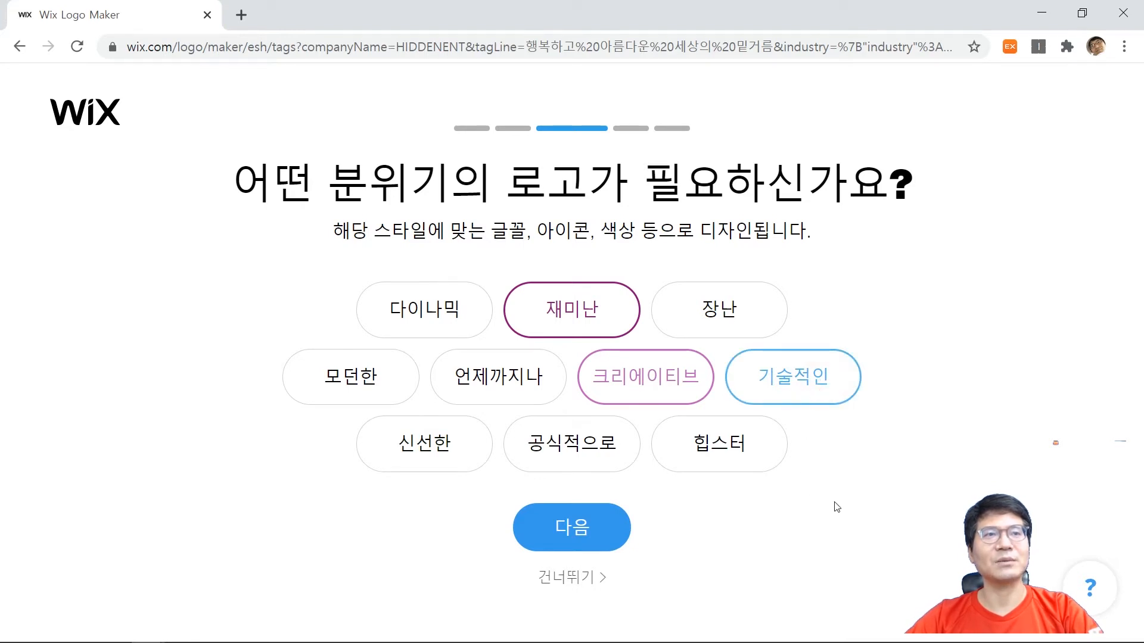
left_click(441, 464)
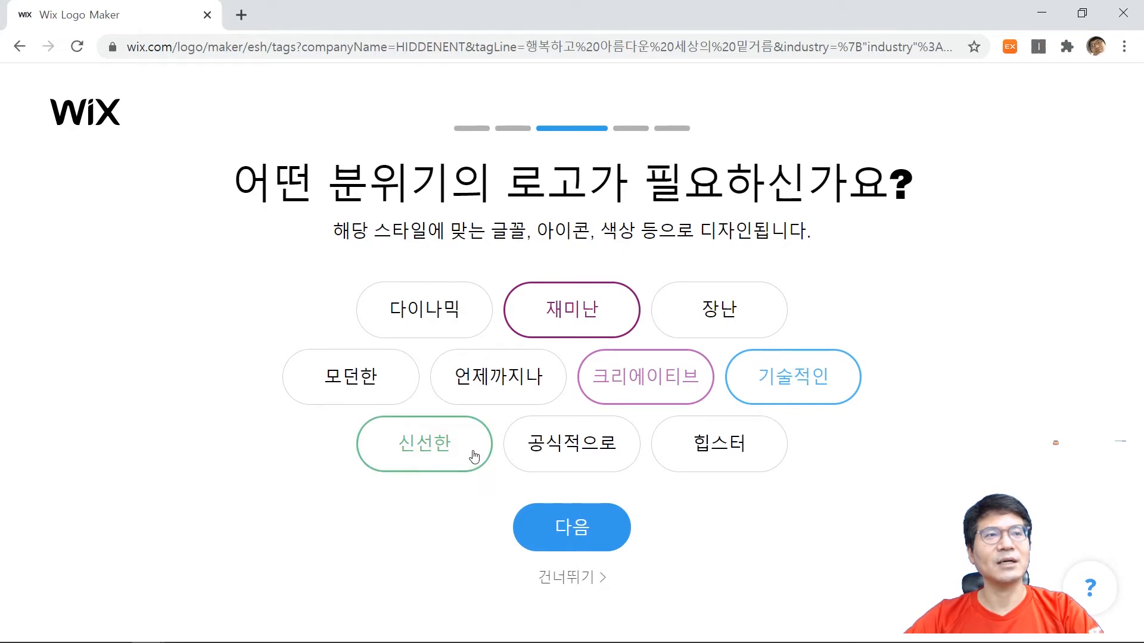
left_click(674, 380)
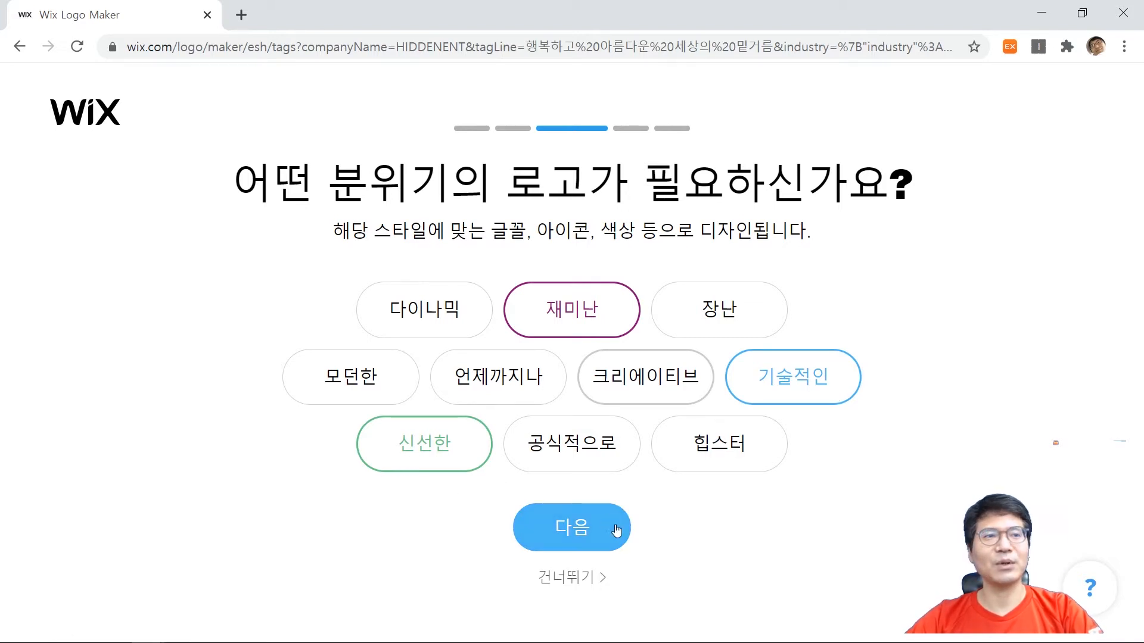
left_click(583, 529)
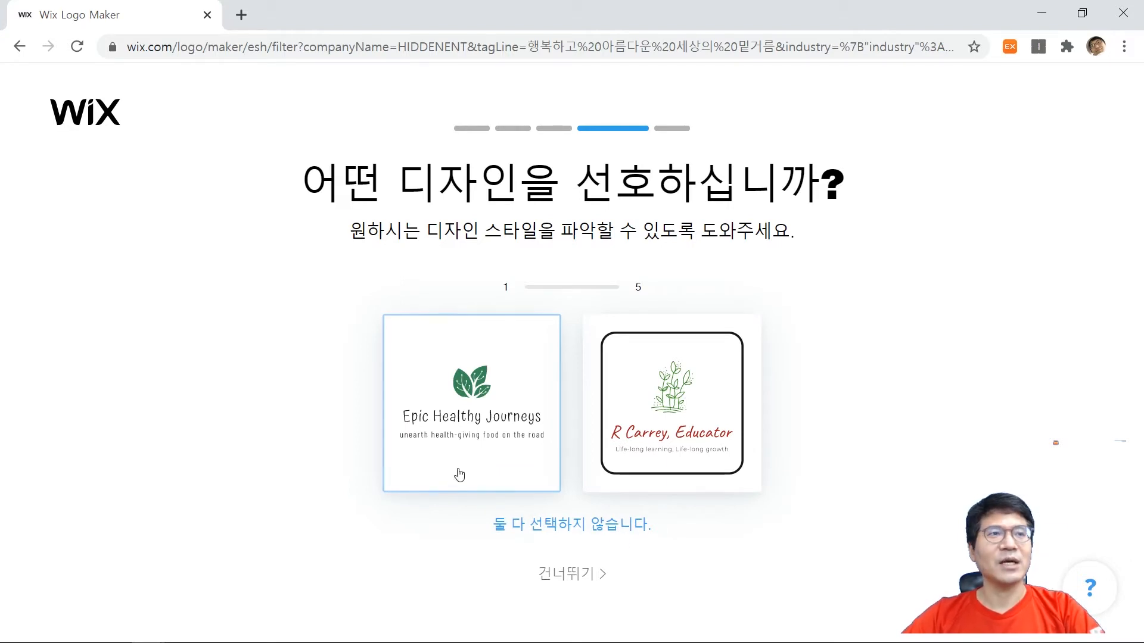
Choose the Epic Healthy Journeys, LV Peru Invest, Ukkepukspa and APMG samples as the preferred logo designs in the first four style comparisons.
left_click(488, 420)
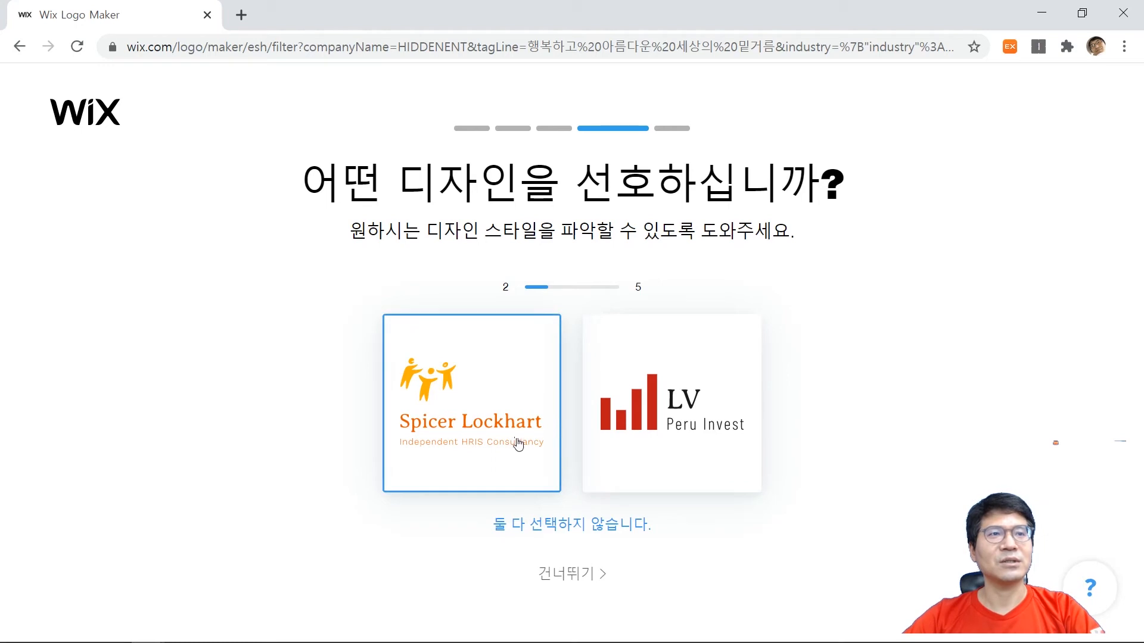
left_click(678, 434)
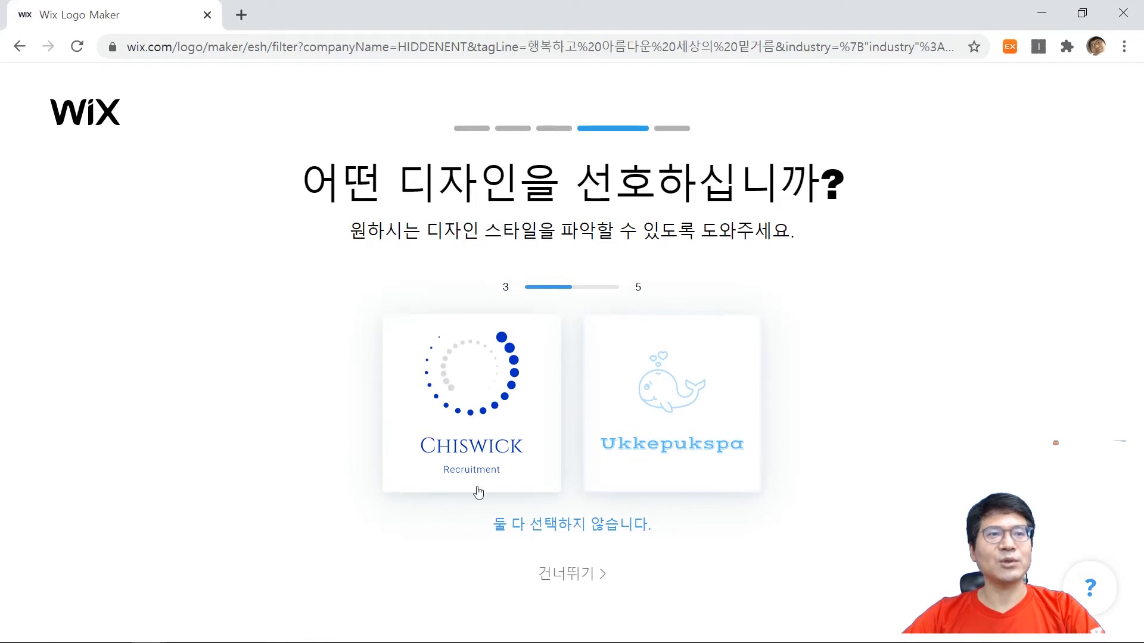
left_click(687, 426)
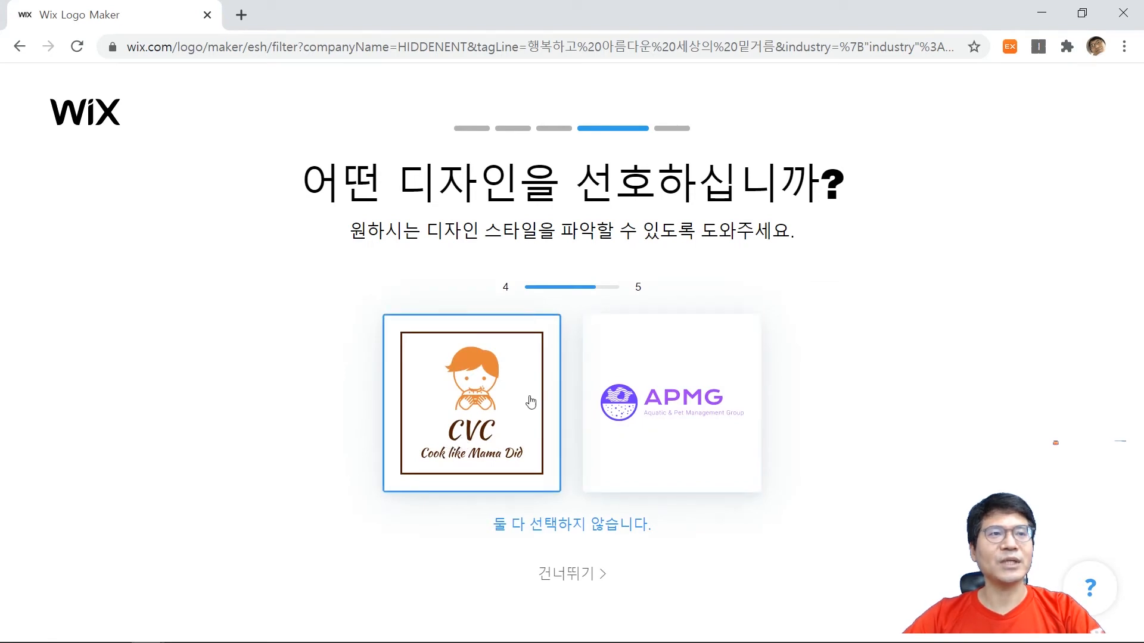
left_click(651, 417)
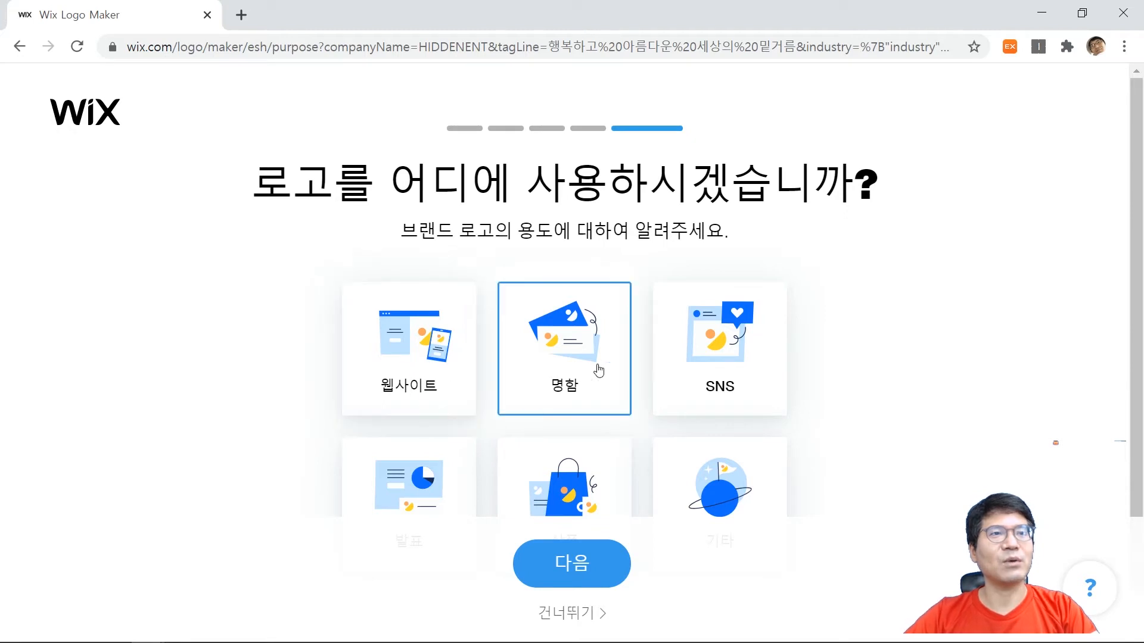
Select all six logo uses, 웹사이트, 명함, SNS, 발표, 상품 and 기타, and continue to the logo suggestions.
scroll(744, 381, "down", 1)
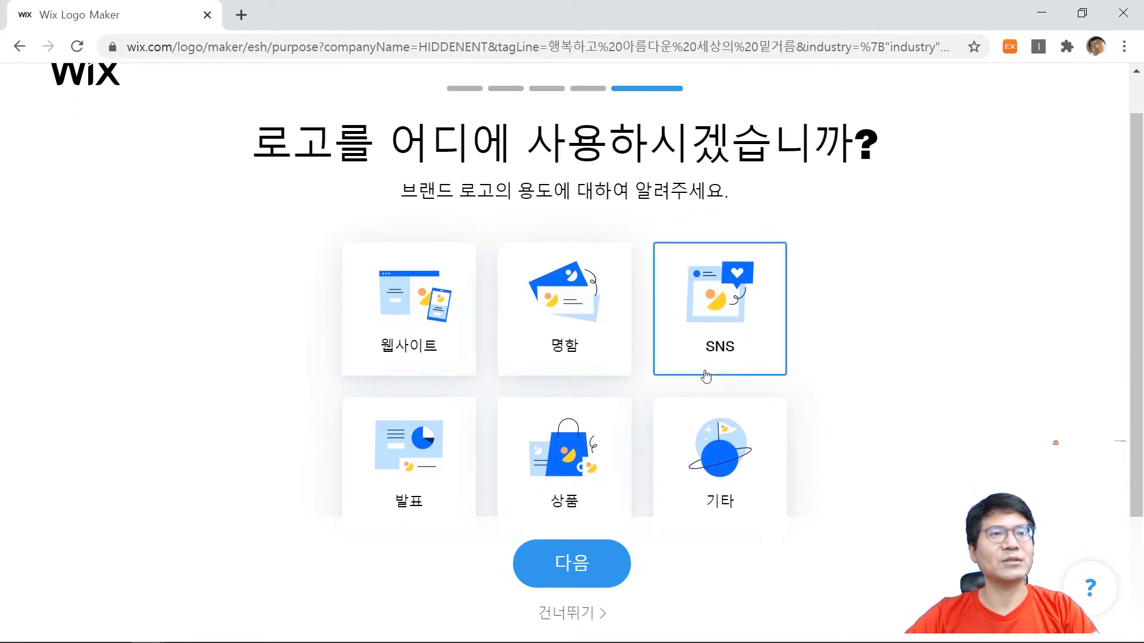
left_click(411, 322)
left_click(565, 338)
left_click(715, 312)
left_click(402, 466)
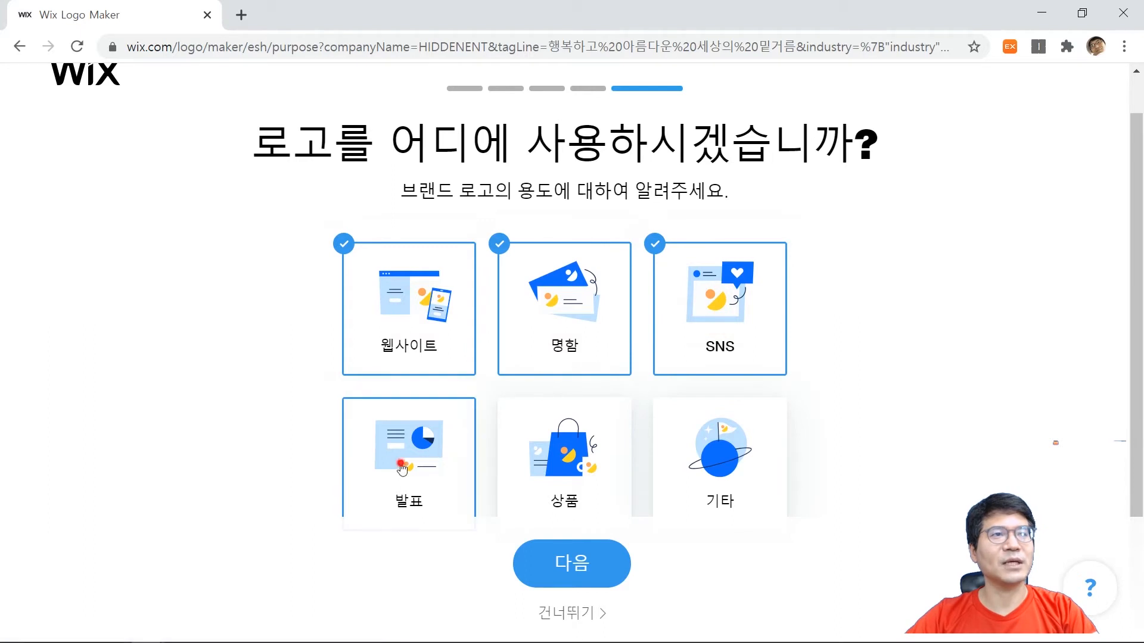
left_click(579, 466)
left_click(715, 459)
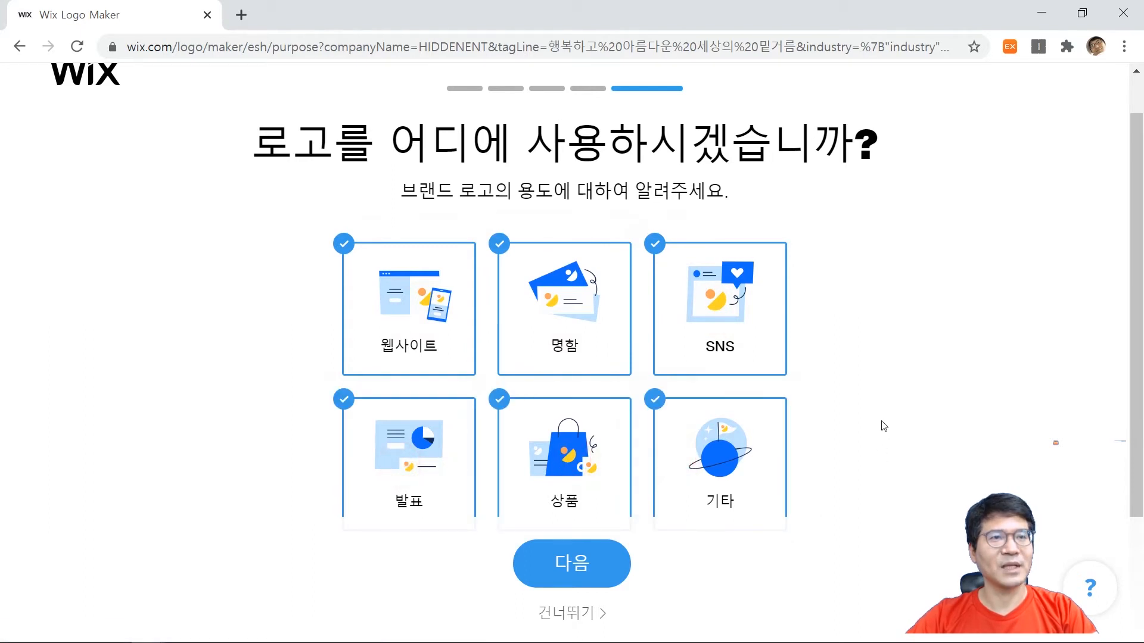
left_click(611, 576)
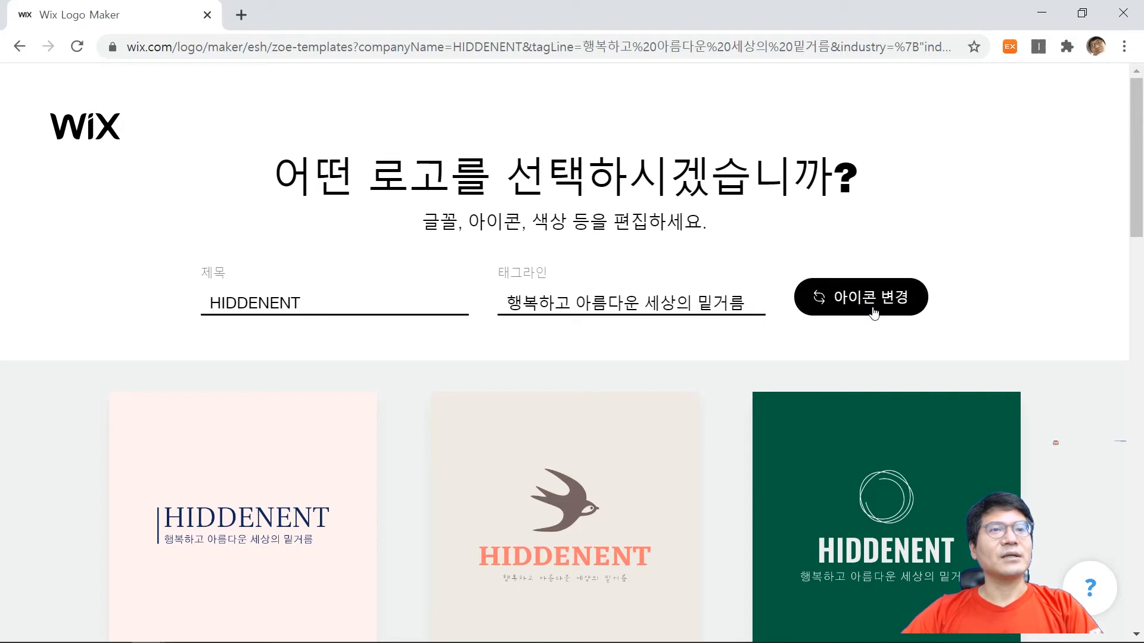
Look through the suggested HIDDENENT logo designs and compare their icons, fonts and colours.
scroll(649, 339, "down", 3)
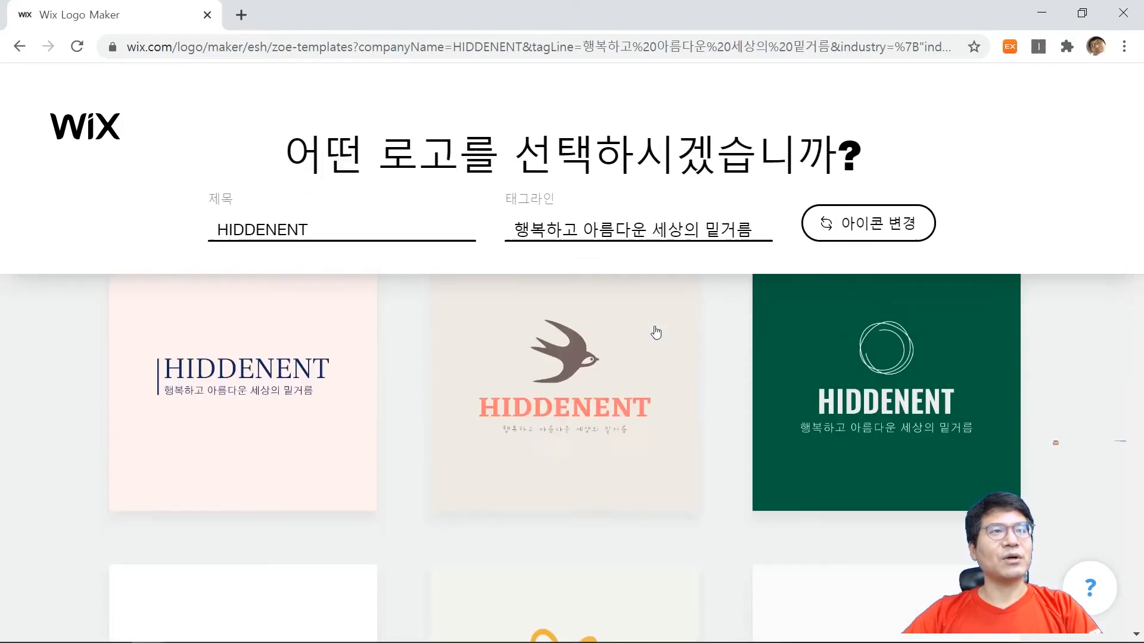
scroll(733, 306, "up", 3)
scroll(596, 350, "down", 3)
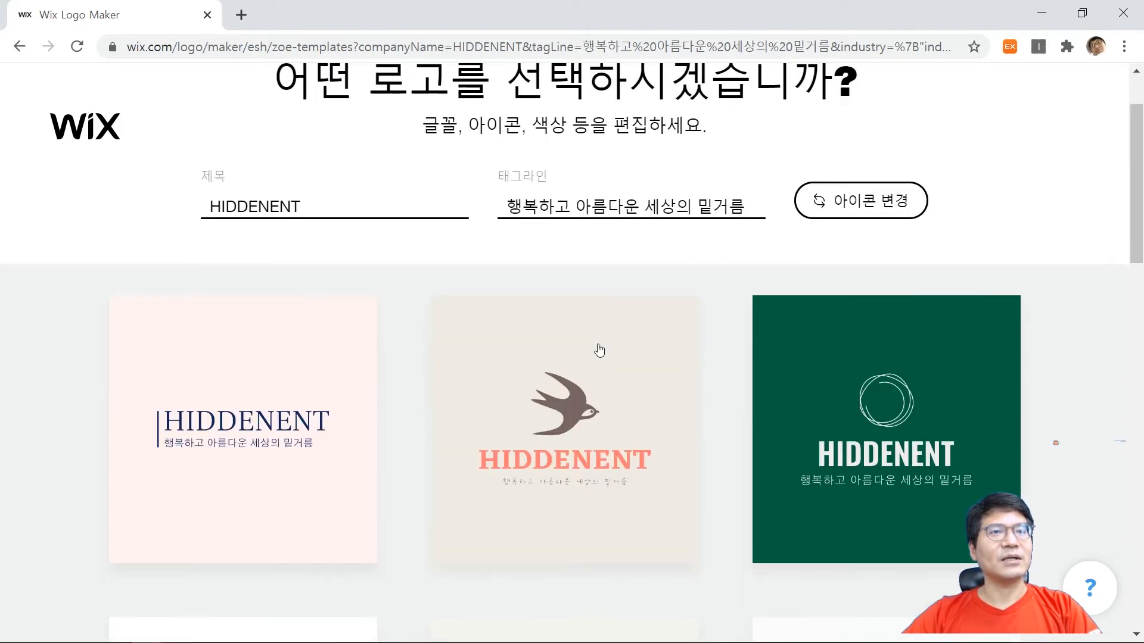
scroll(1011, 370, "down", 1)
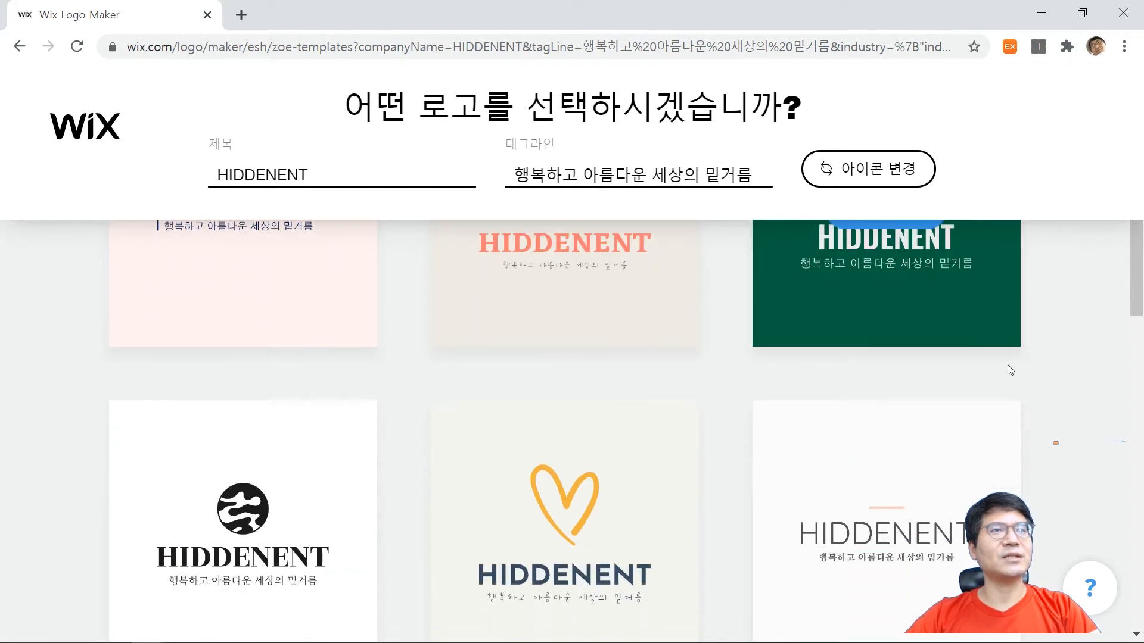
scroll(1007, 381, "up", 3)
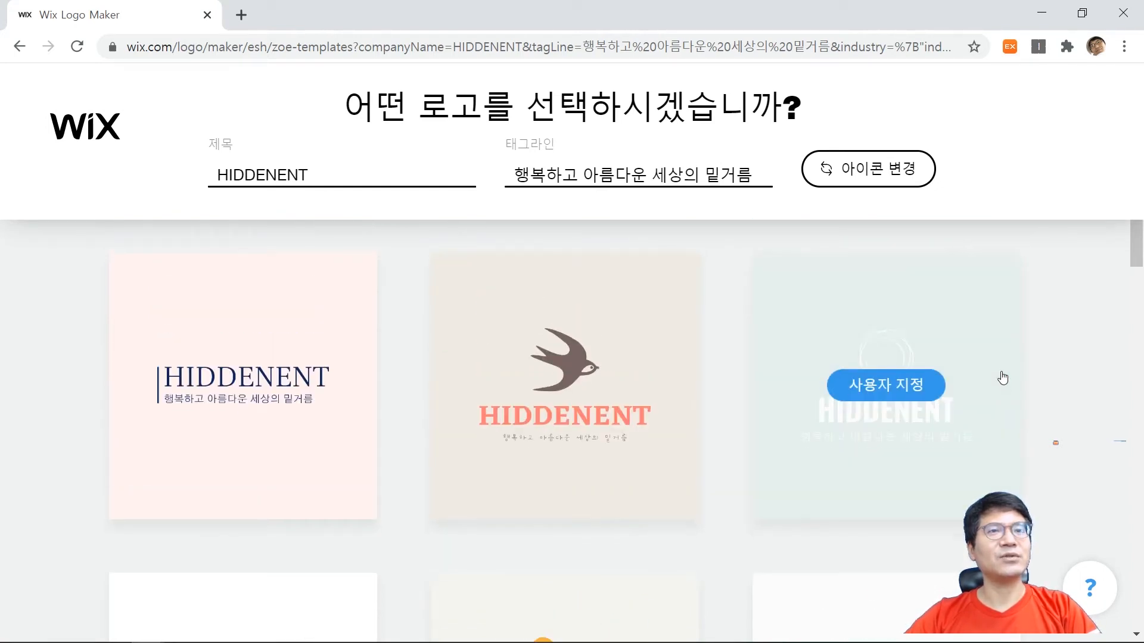
scroll(1006, 382, "down", 1)
scroll(1077, 403, "down", 3)
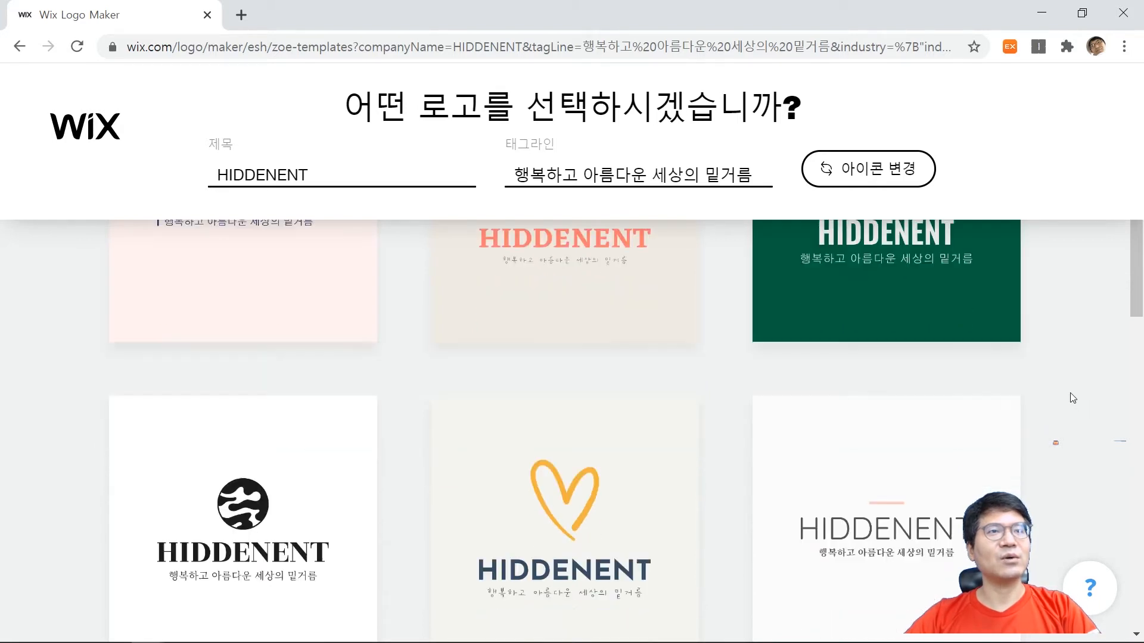
scroll(1070, 397, "down", 4)
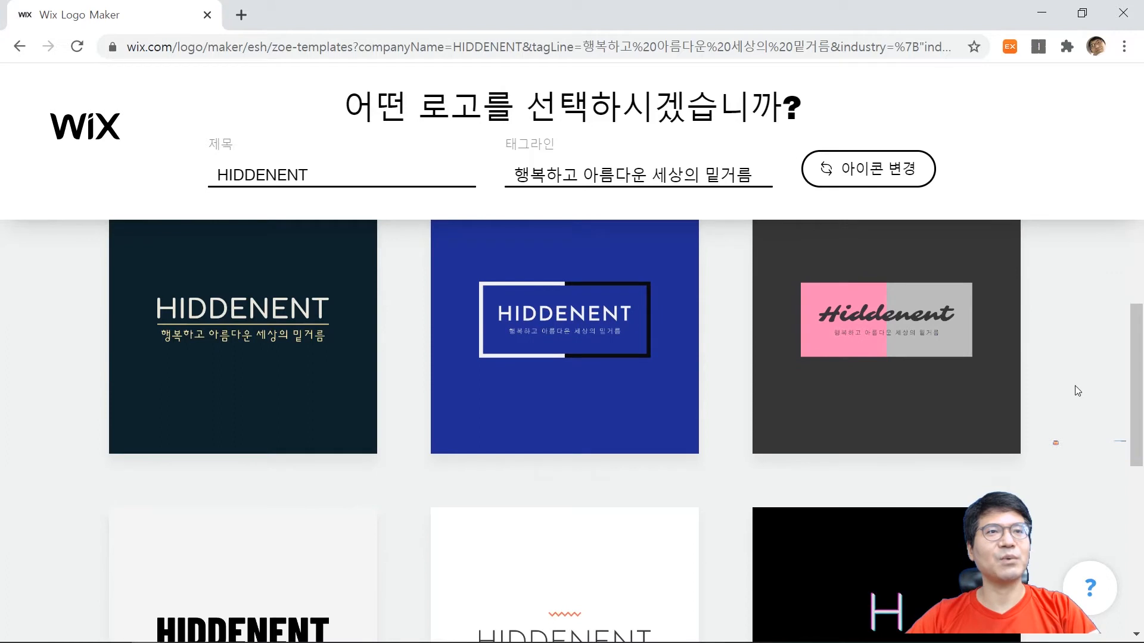
scroll(1085, 383, "down", 3)
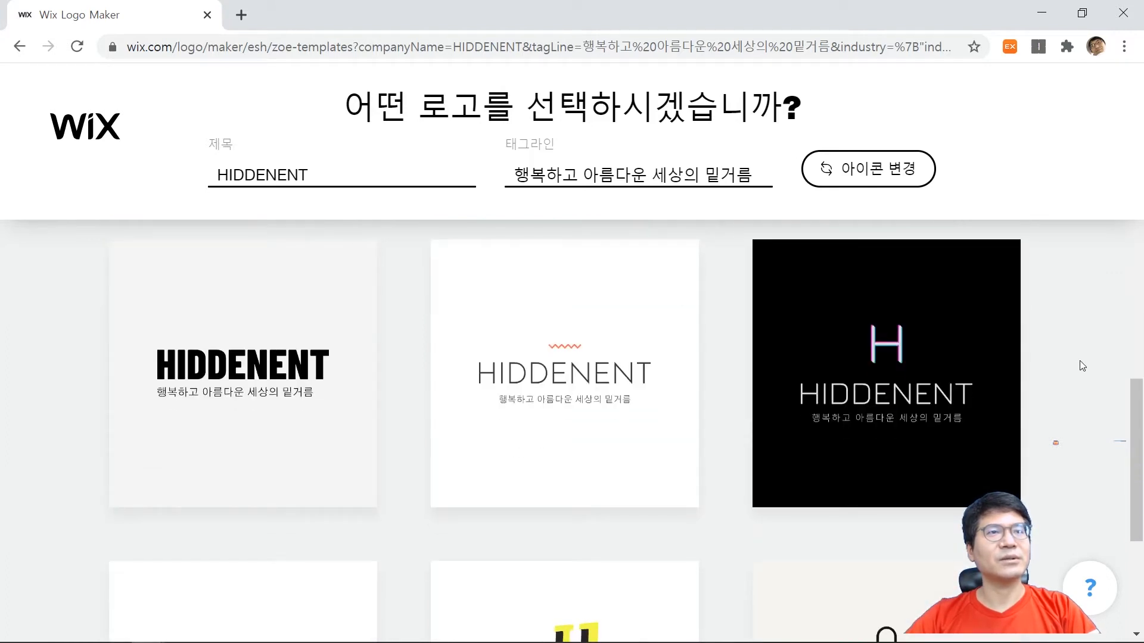
scroll(1082, 369, "down", 3)
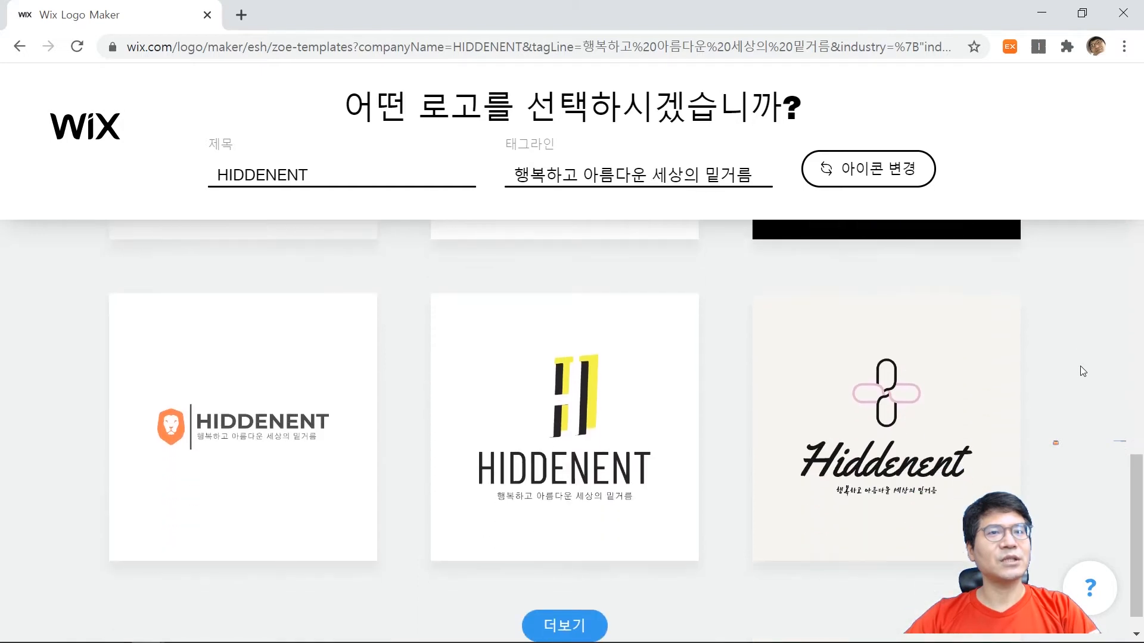
scroll(1080, 366, "down", 1)
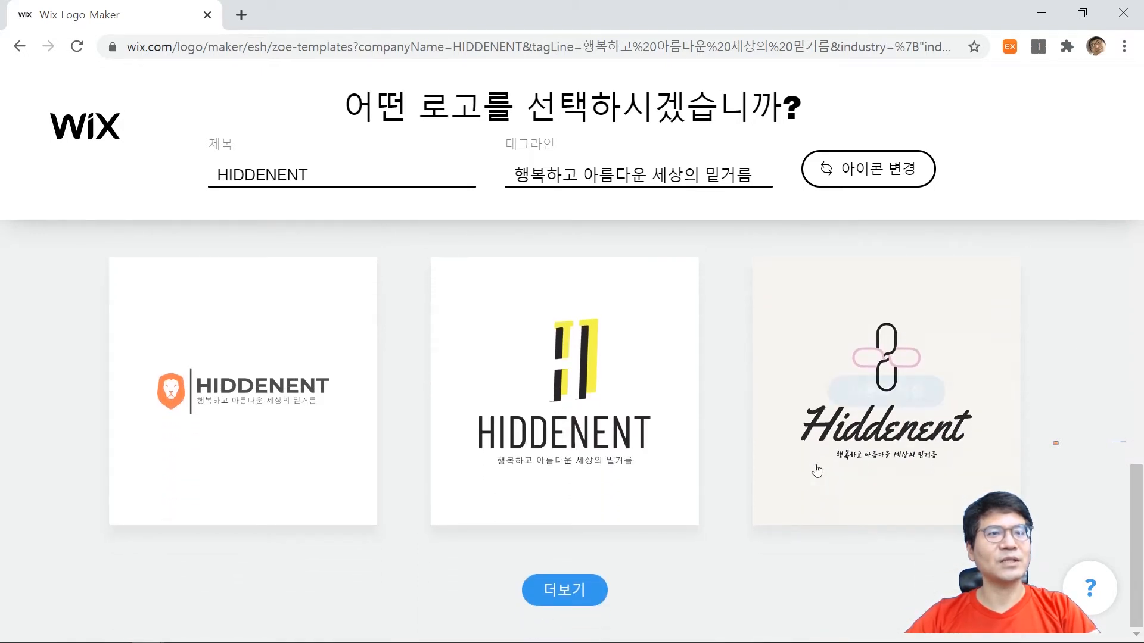
scroll(983, 409, "up", 4)
scroll(1026, 365, "up", 7)
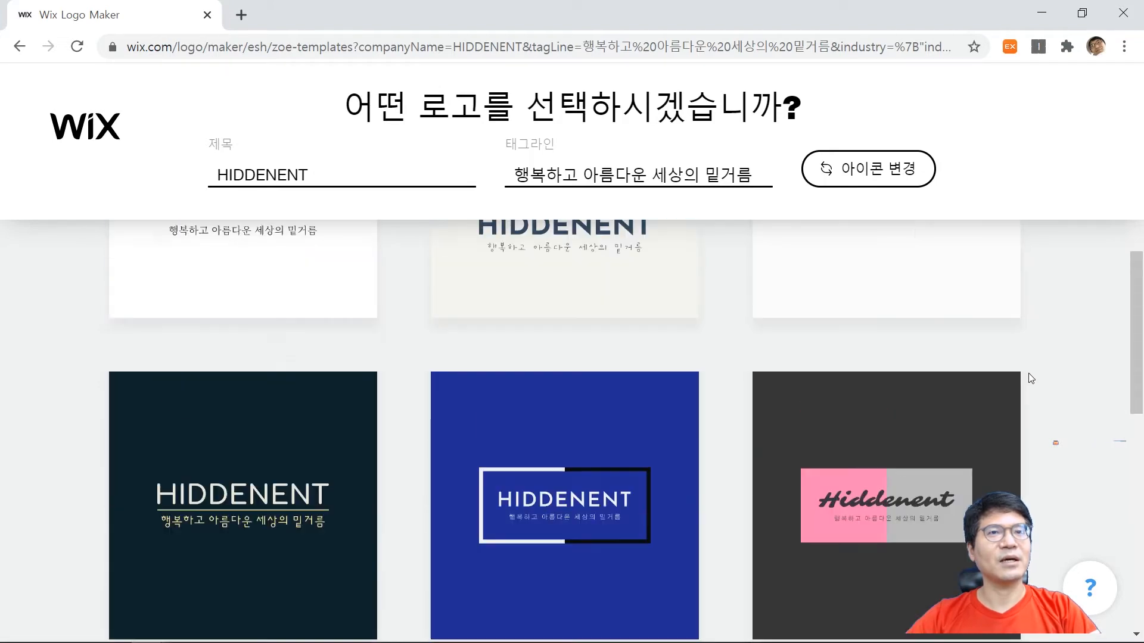
scroll(1027, 394, "down", 5)
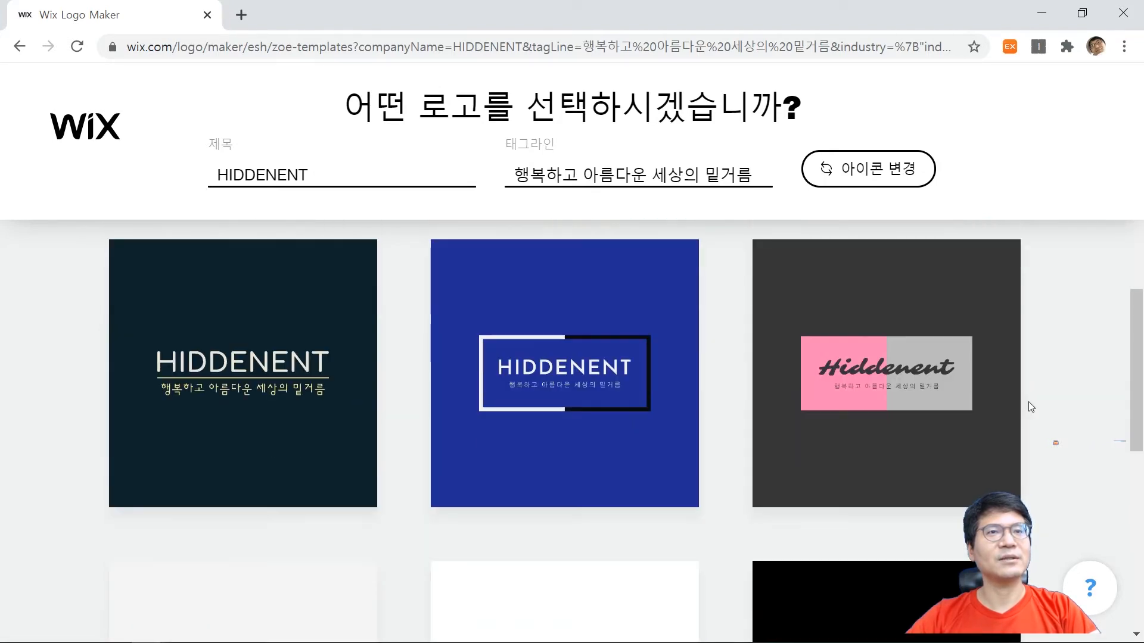
scroll(1030, 407, "up", 5)
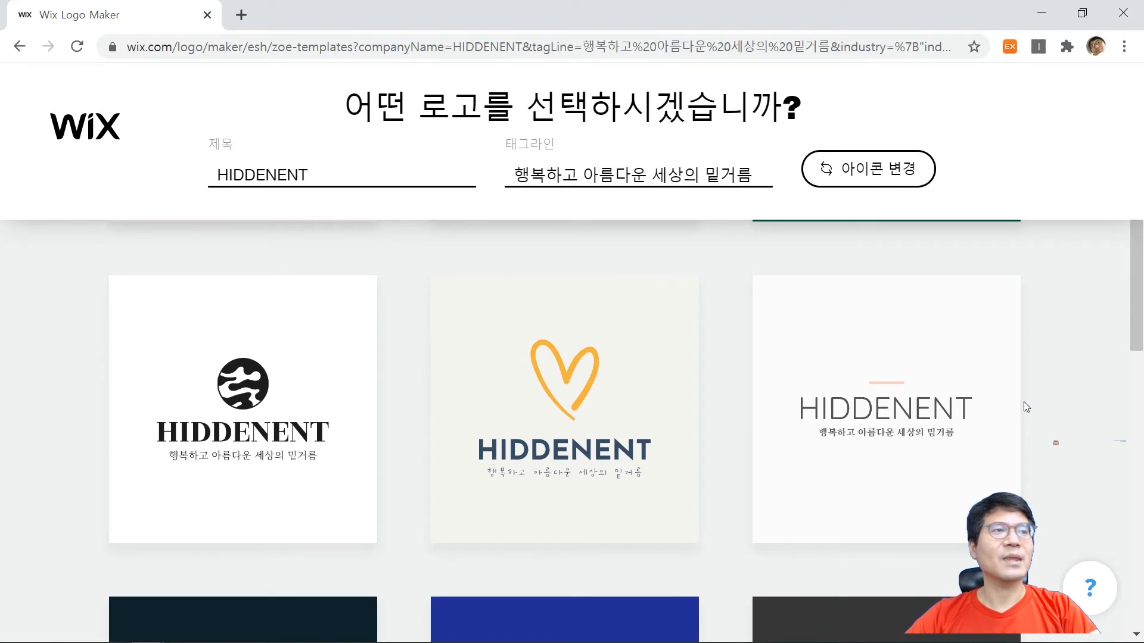
scroll(1023, 401, "up", 5)
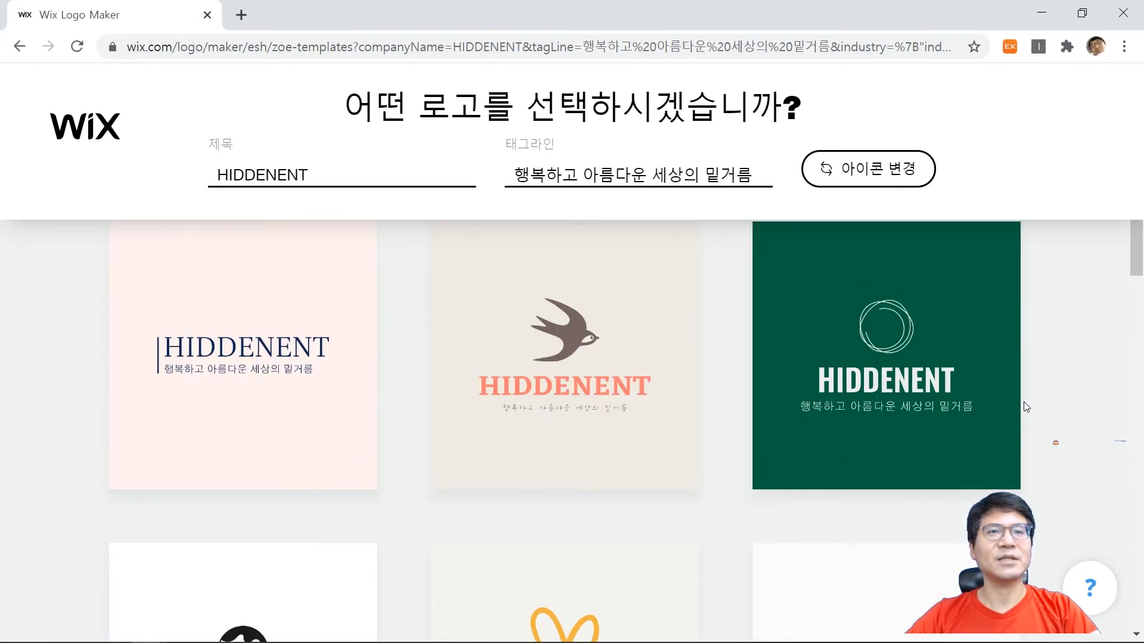
scroll(1018, 409, "down", 3)
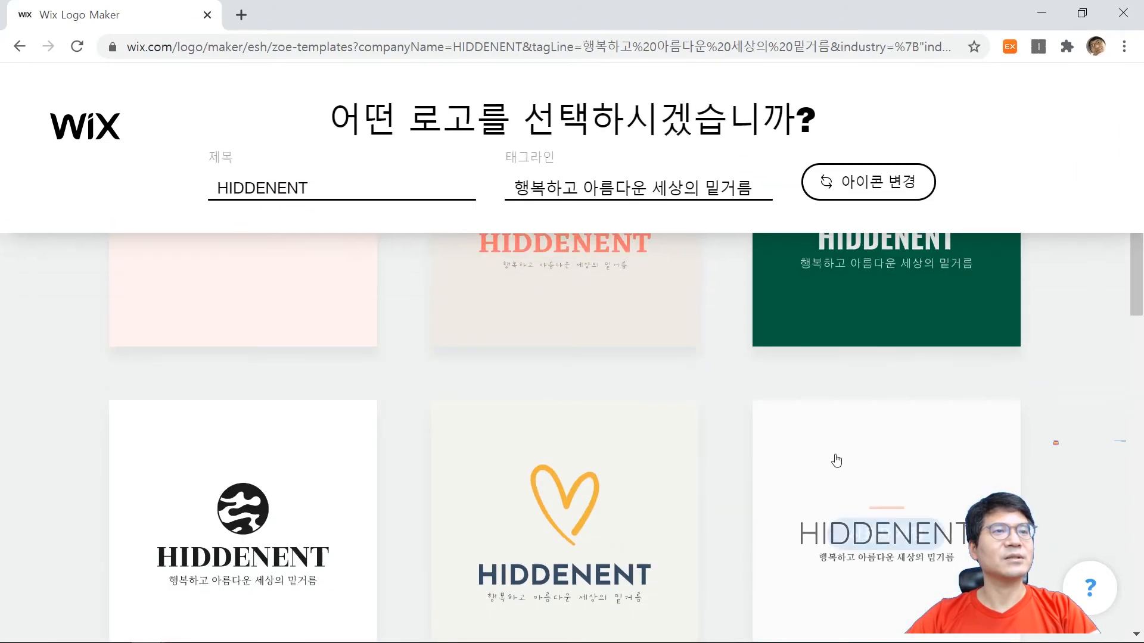
scroll(593, 376, "up", 3)
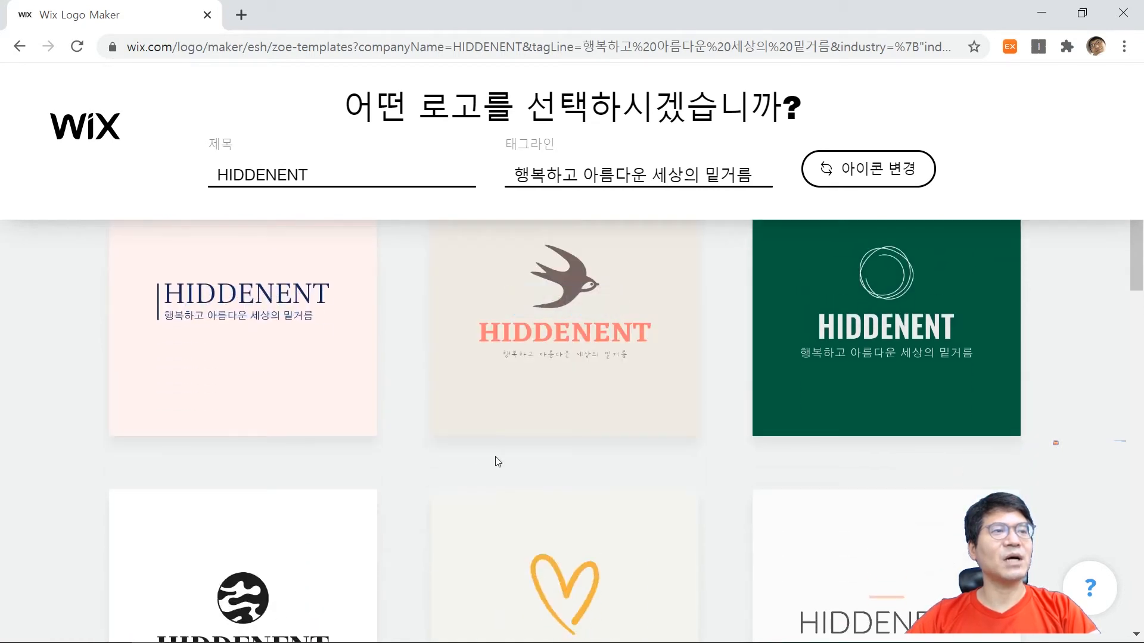
scroll(495, 462, "down", 3)
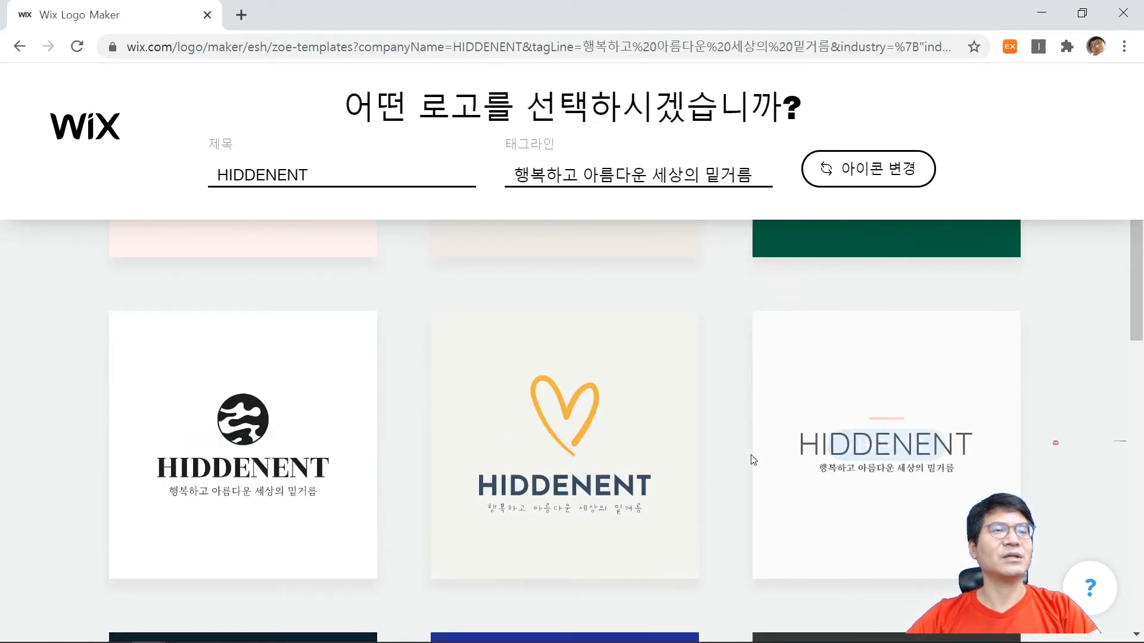
Open the icon replacement library for the logo suggestions and look through the 트렌디 icons for a suitable symbol.
scroll(754, 458, "up", 5)
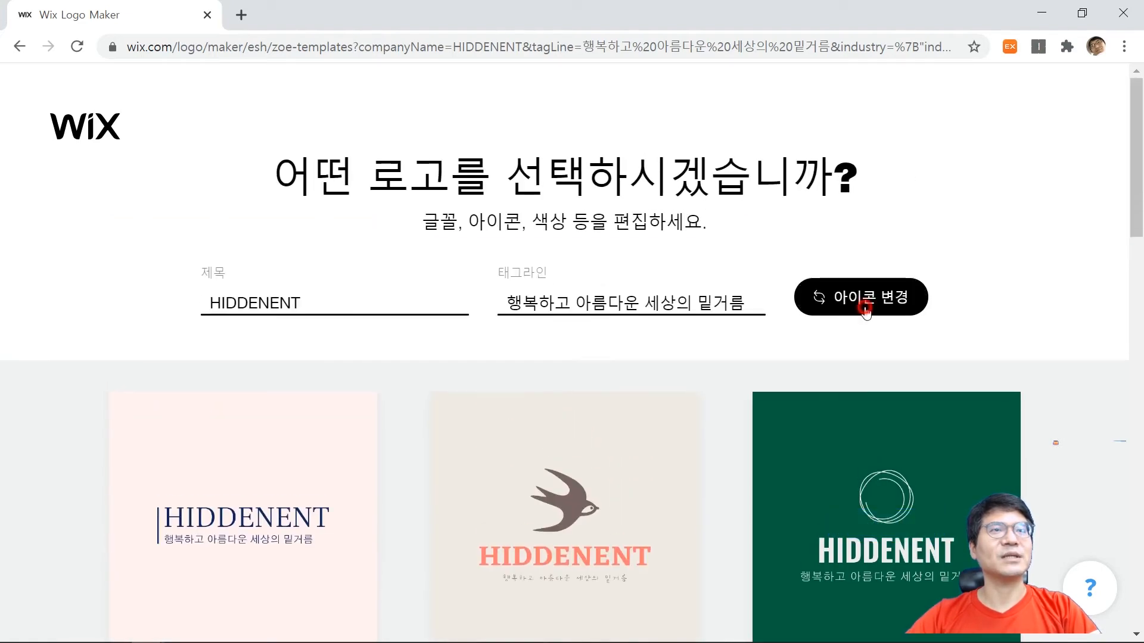
left_click(866, 309)
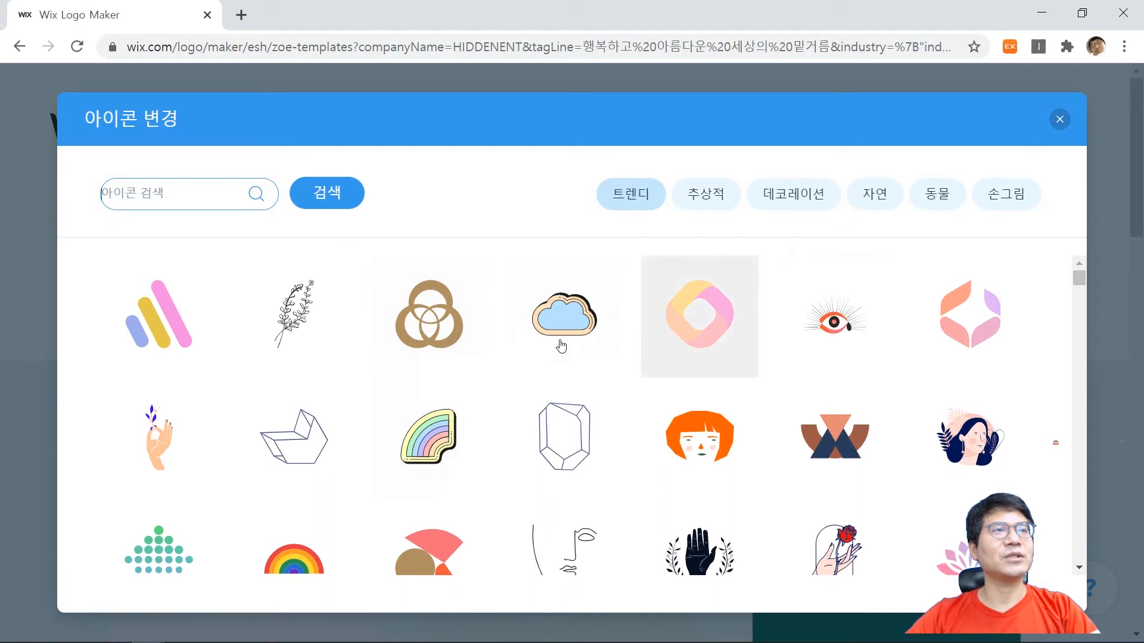
scroll(772, 351, "down", 1)
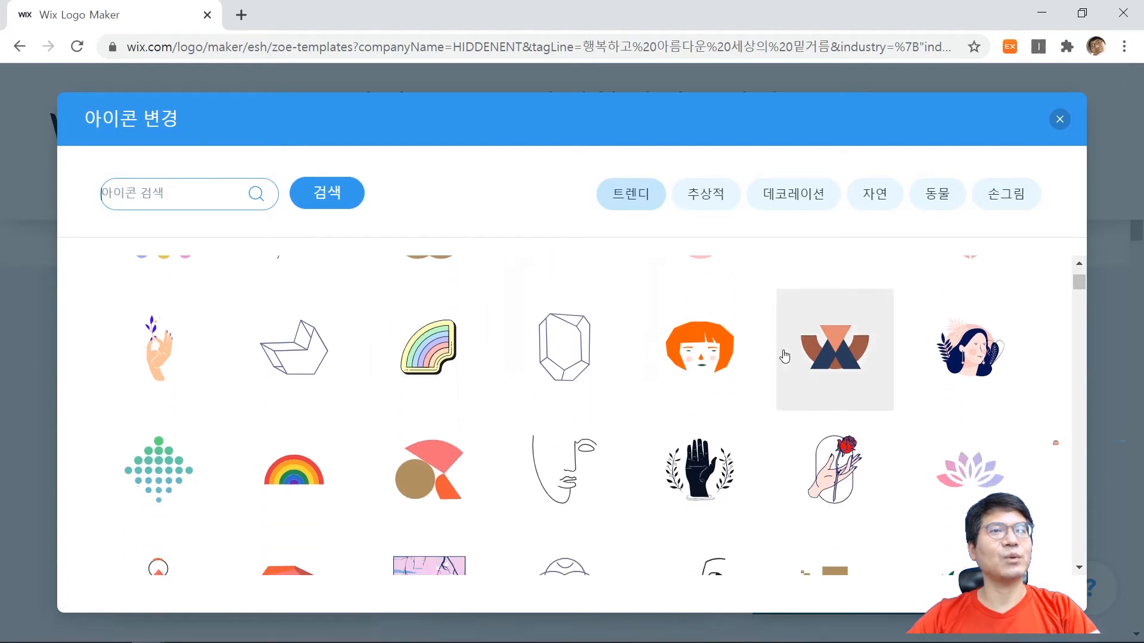
scroll(773, 361, "down", 2)
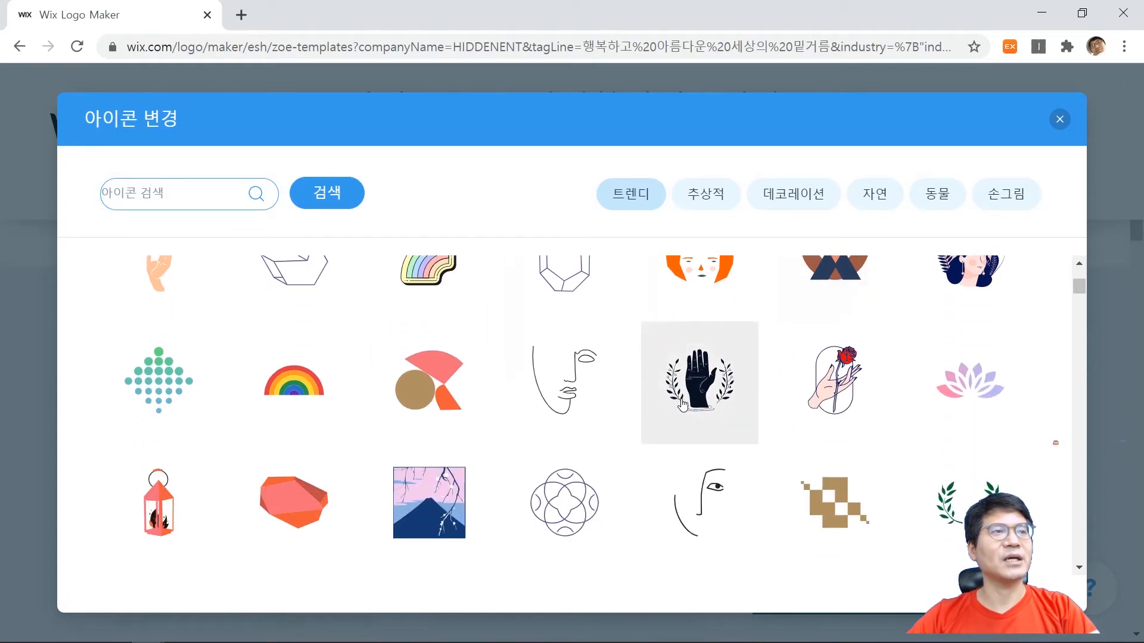
scroll(683, 405, "down", 2)
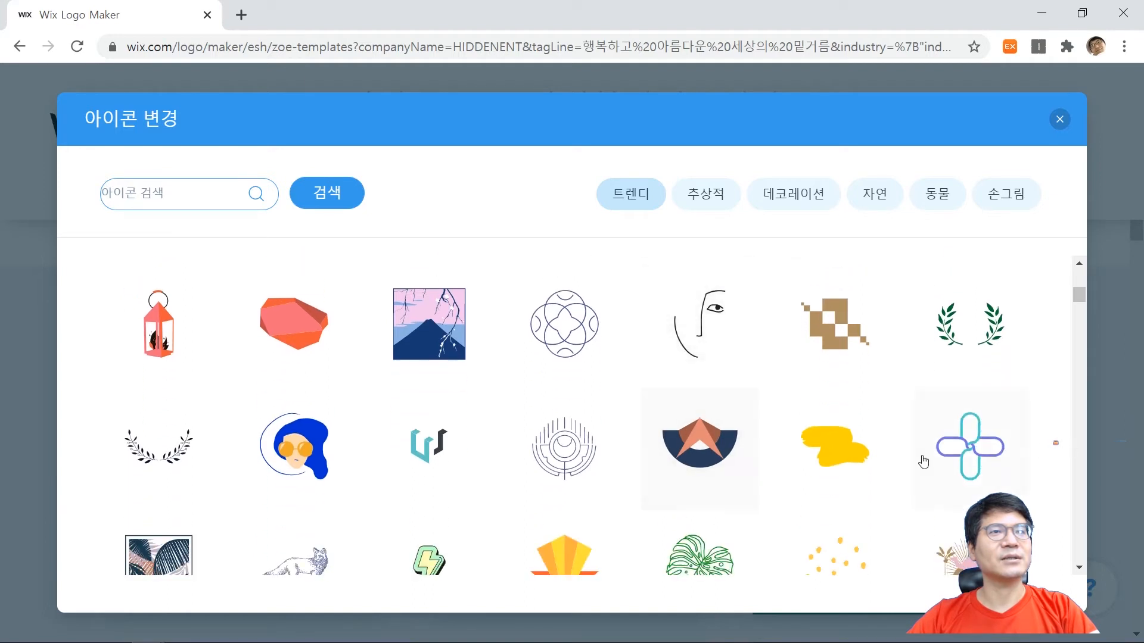
scroll(920, 401, "down", 1)
scroll(922, 403, "down", 1)
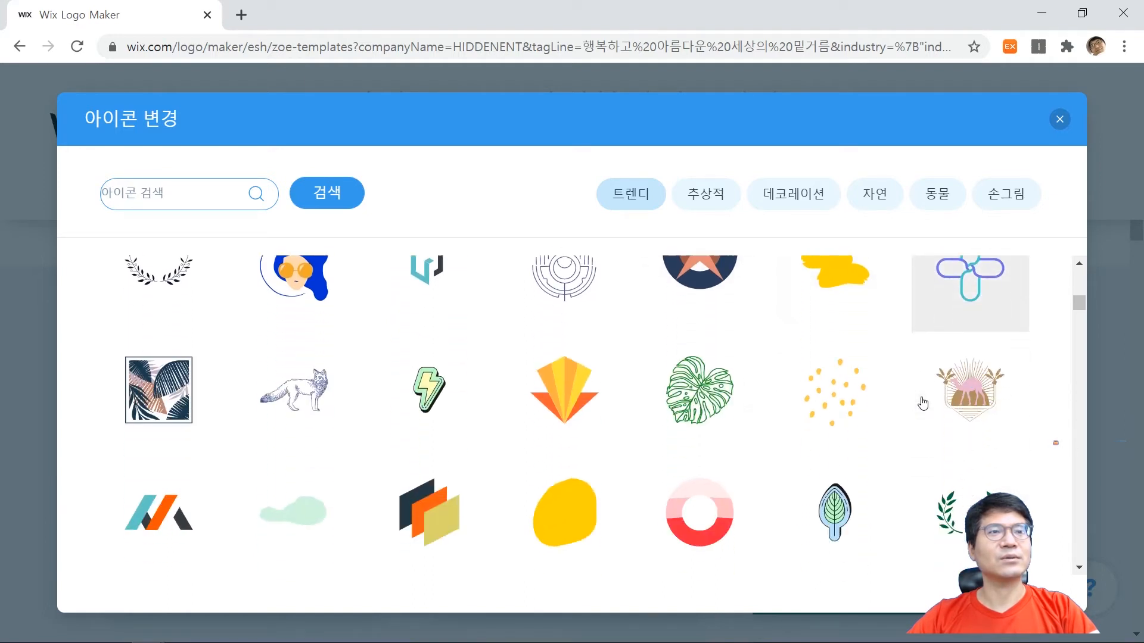
scroll(922, 404, "down", 1)
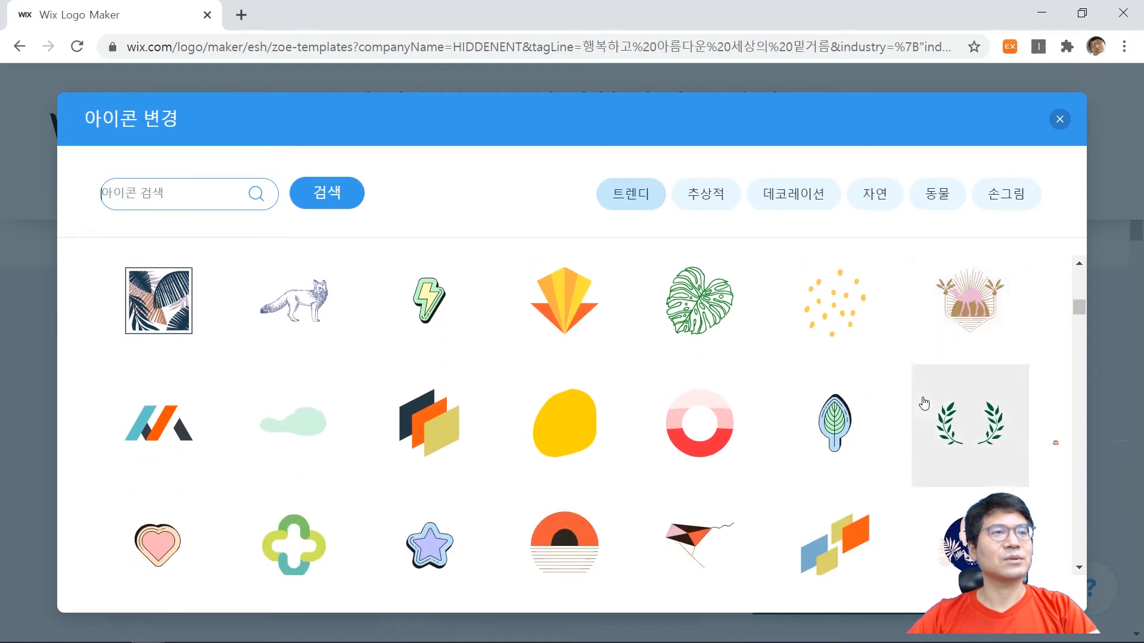
scroll(924, 403, "down", 1)
scroll(924, 407, "down", 1)
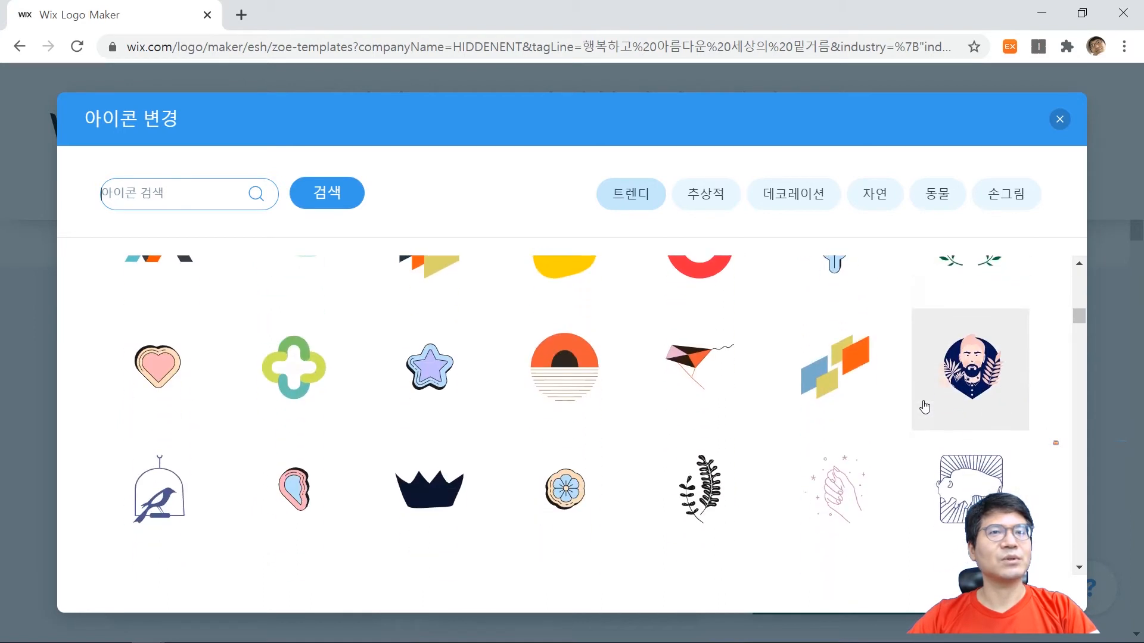
scroll(924, 407, "down", 1)
scroll(927, 405, "down", 1)
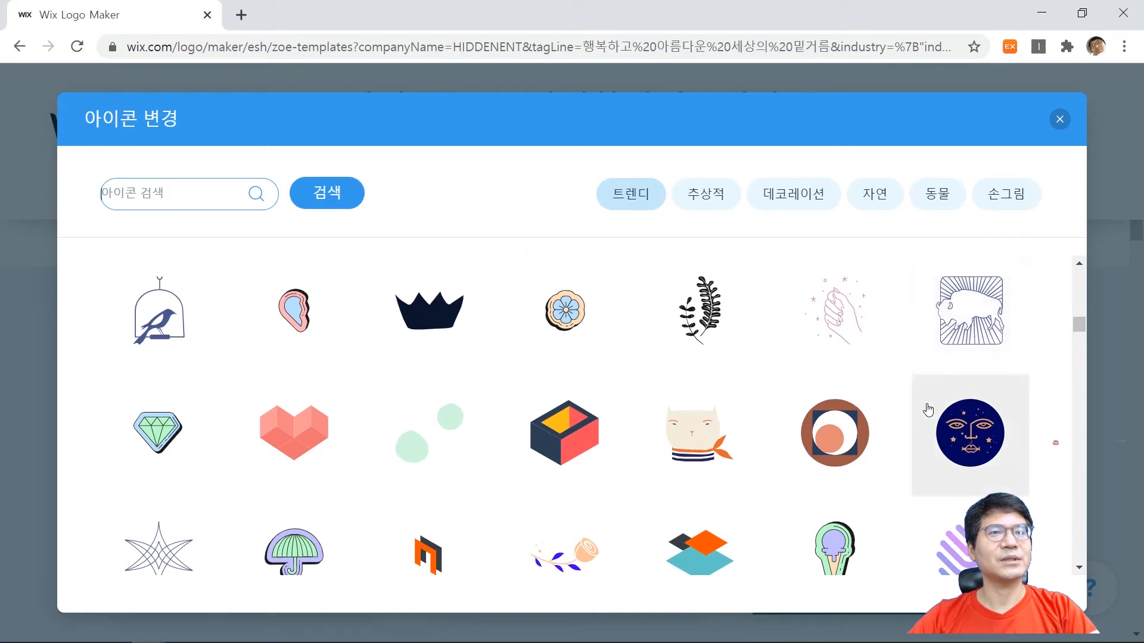
scroll(928, 408, "down", 1)
scroll(930, 412, "down", 1)
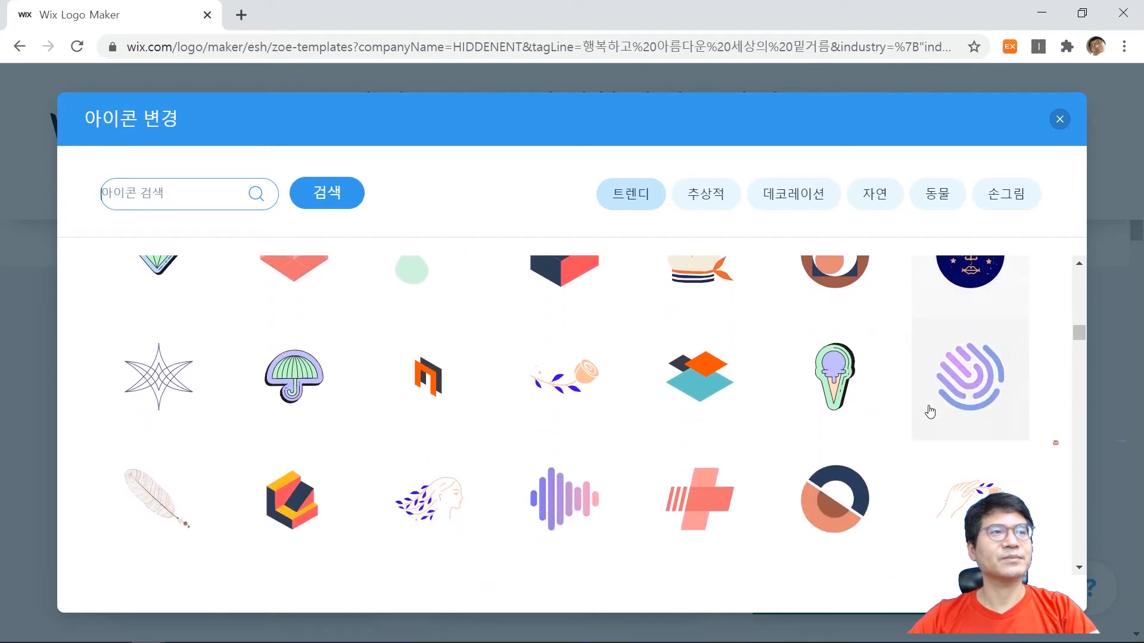
scroll(930, 412, "down", 1)
scroll(930, 412, "down", 1)
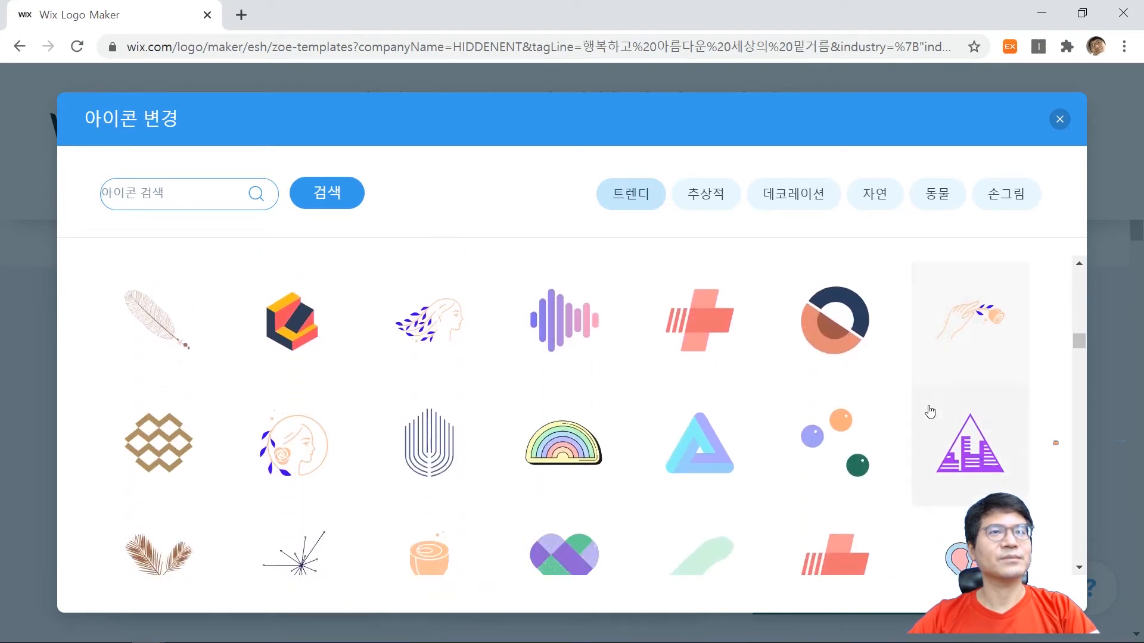
scroll(930, 412, "down", 1)
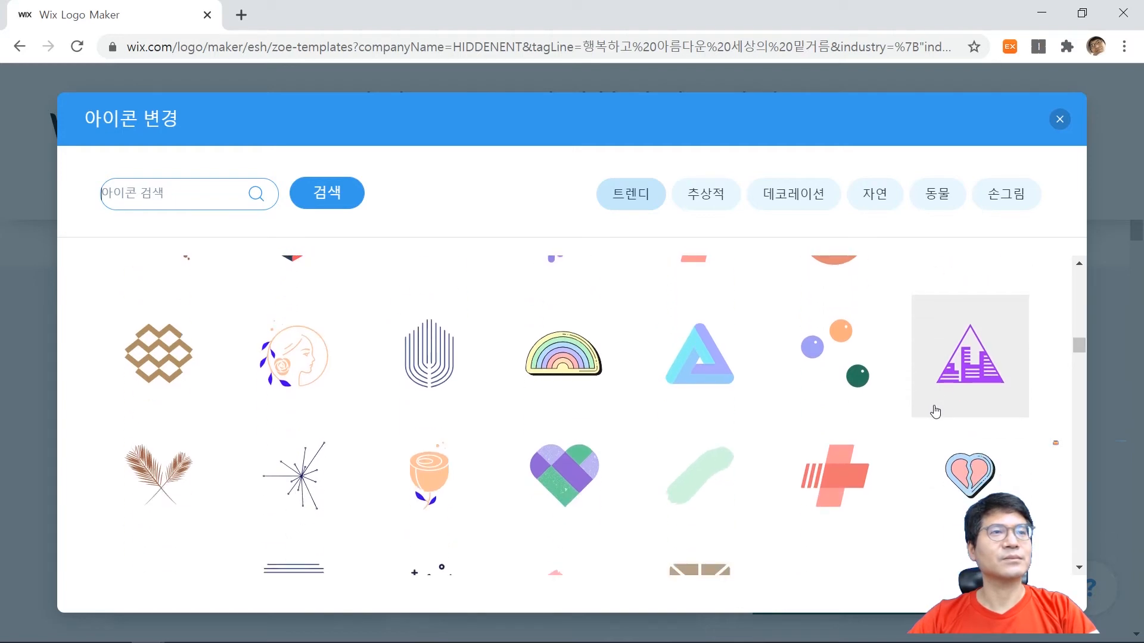
scroll(935, 411, "down", 1)
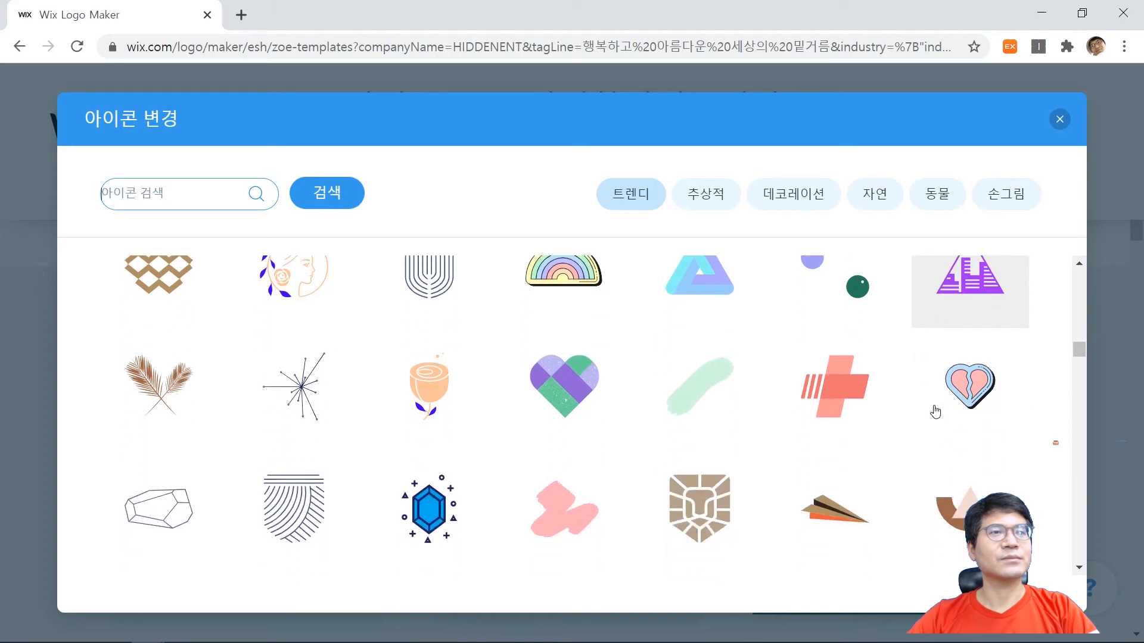
scroll(930, 422, "up", 1)
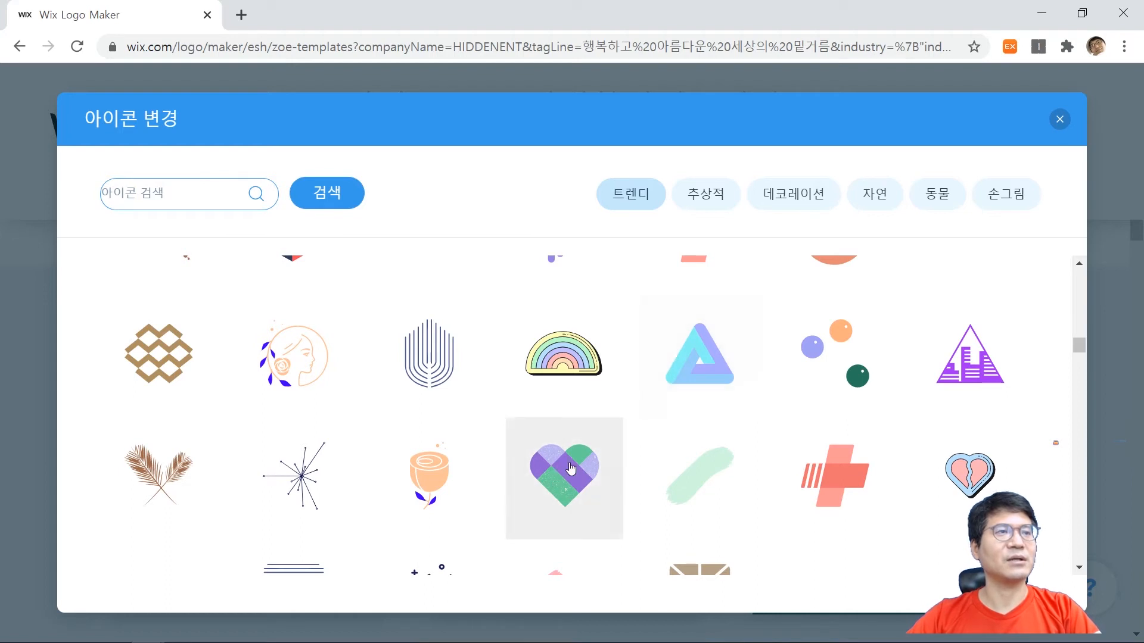
scroll(617, 423, "down", 5)
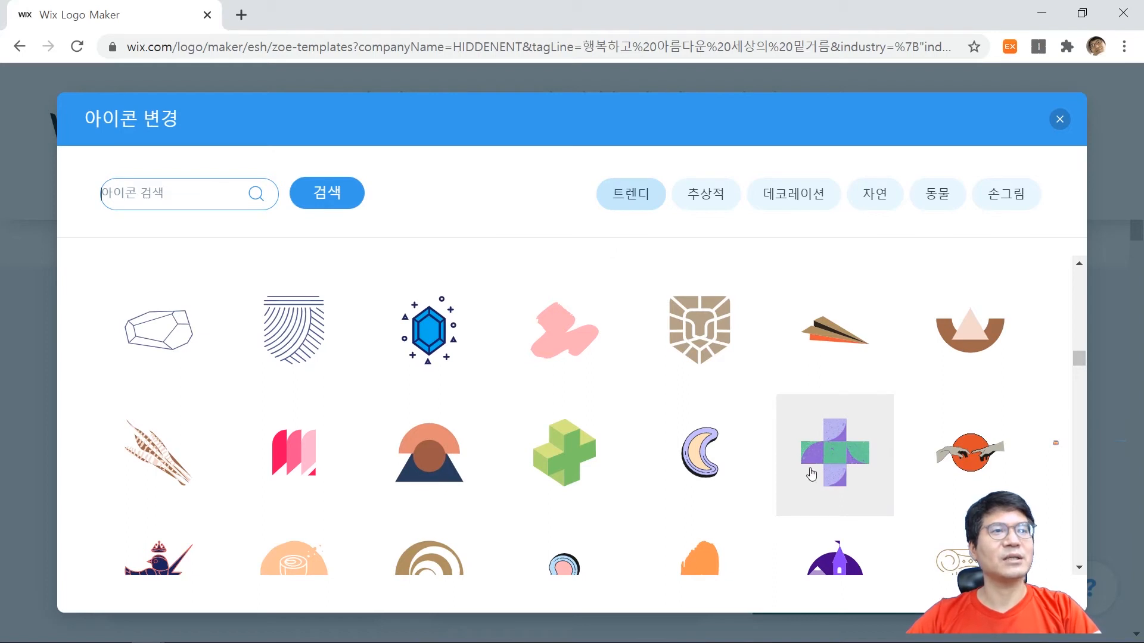
scroll(825, 470, "down", 3)
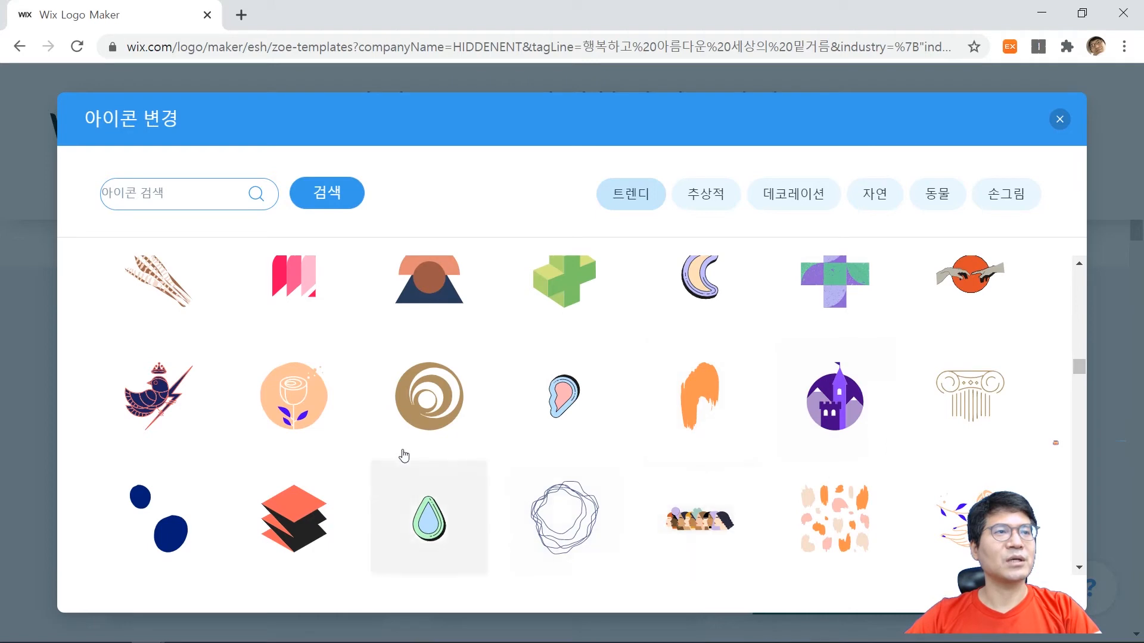
scroll(408, 443, "down", 2)
scroll(477, 450, "down", 3)
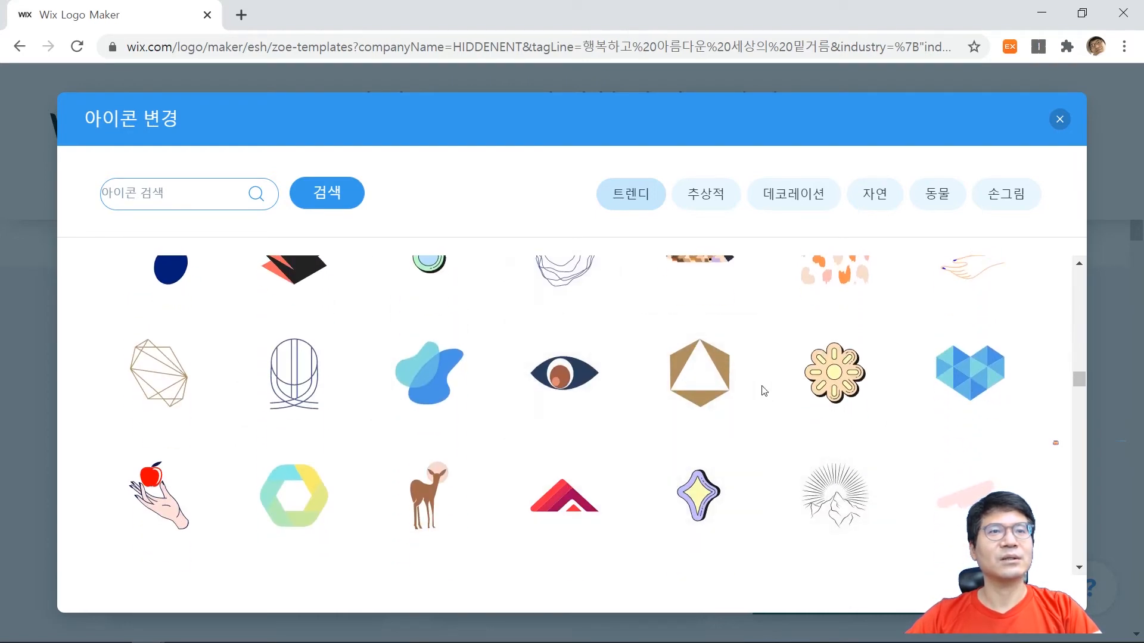
scroll(764, 391, "down", 1)
scroll(769, 399, "down", 2)
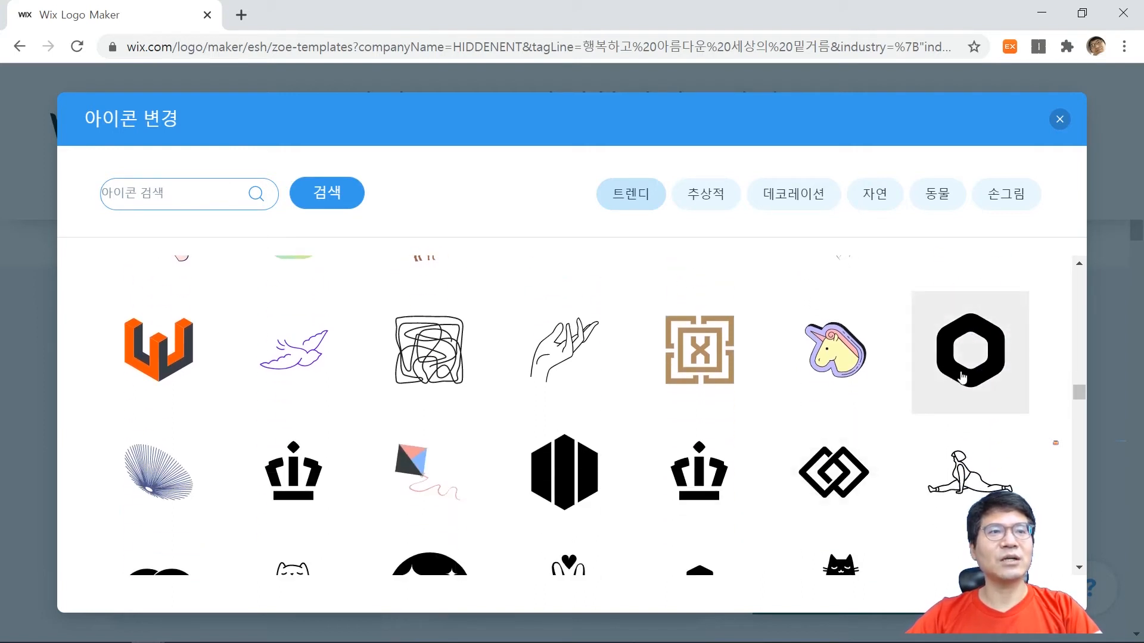
scroll(959, 393, "down", 1)
scroll(977, 369, "up", 1)
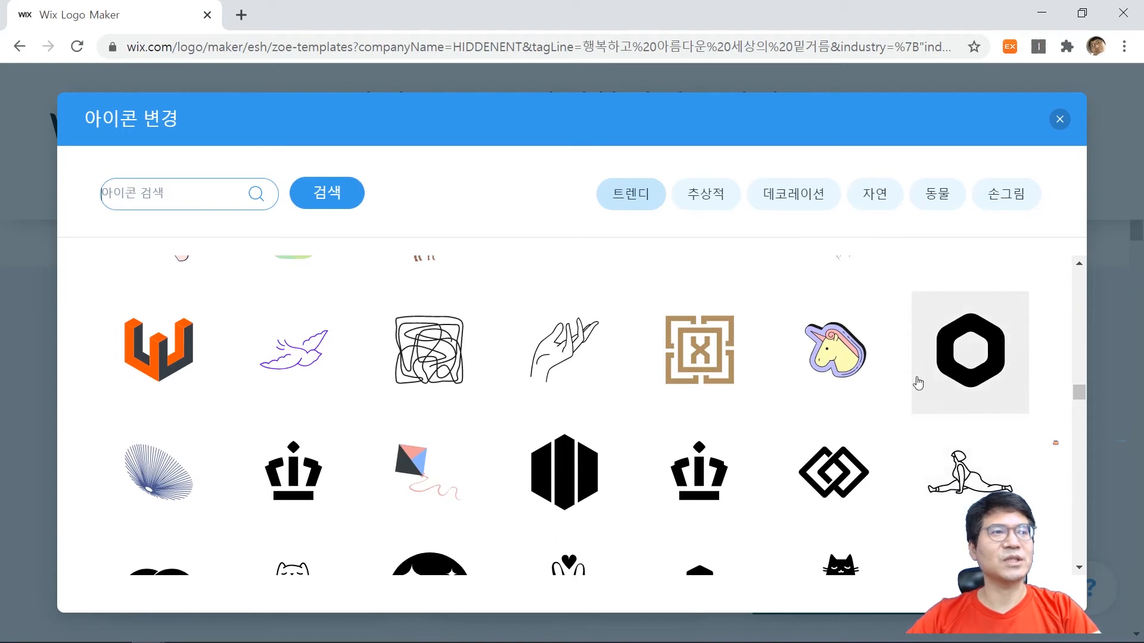
Replace the icon in the suggested HIDDENENT logos with the black hexagon outline split at its sides from the 트렌디 icons.
scroll(607, 462, "down", 1)
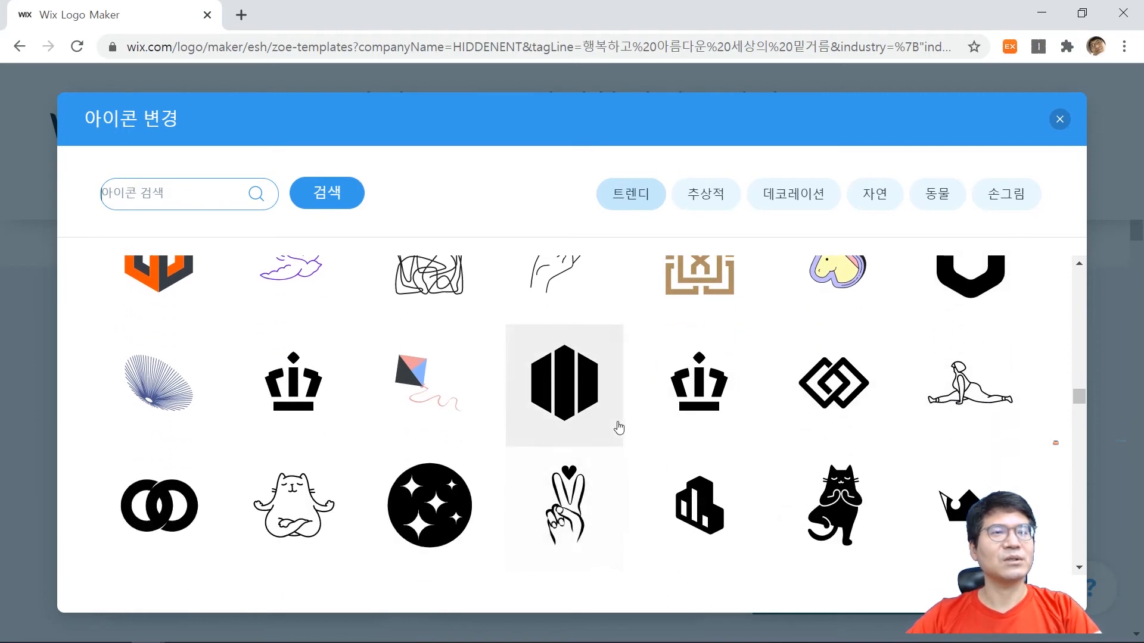
scroll(619, 428, "down", 1)
scroll(774, 376, "down", 1)
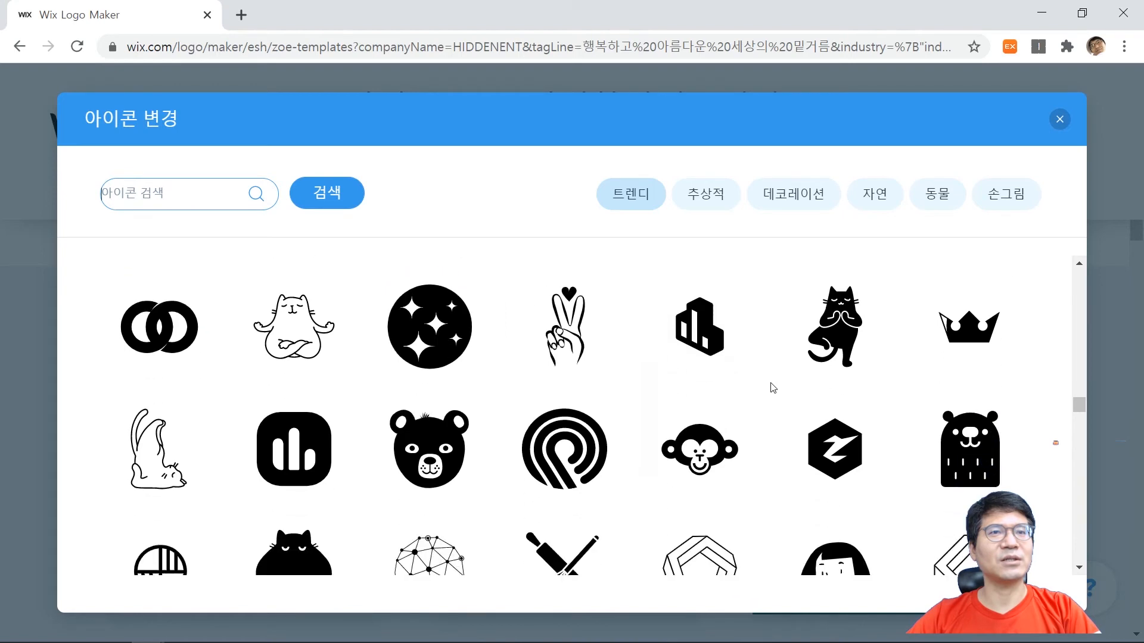
scroll(773, 390, "down", 1)
scroll(773, 397, "down", 1)
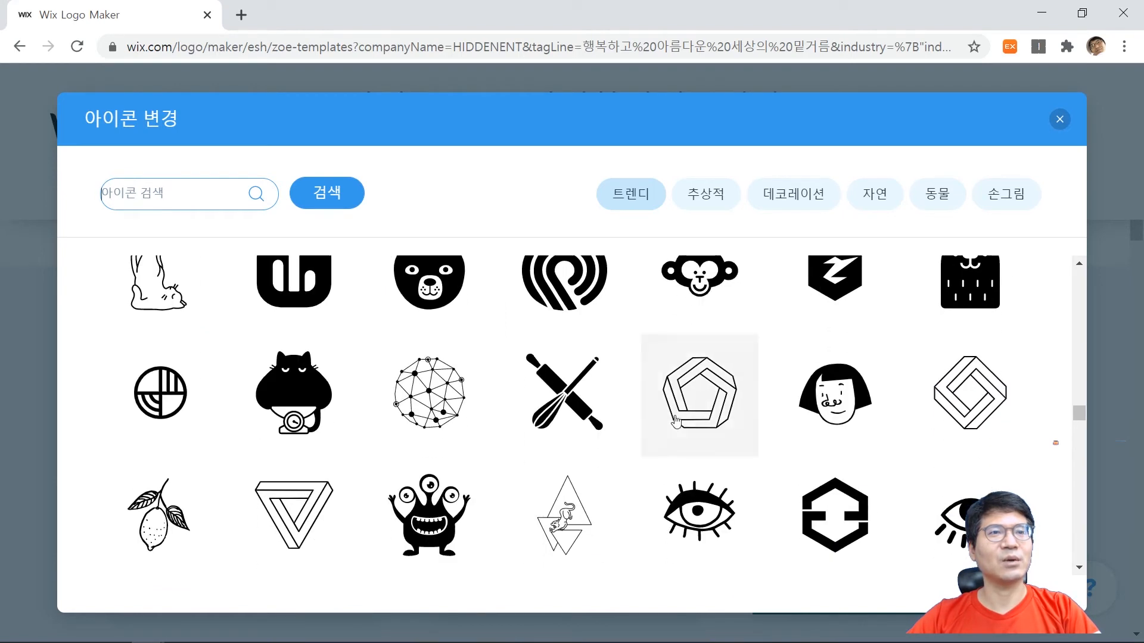
scroll(838, 476, "down", 1)
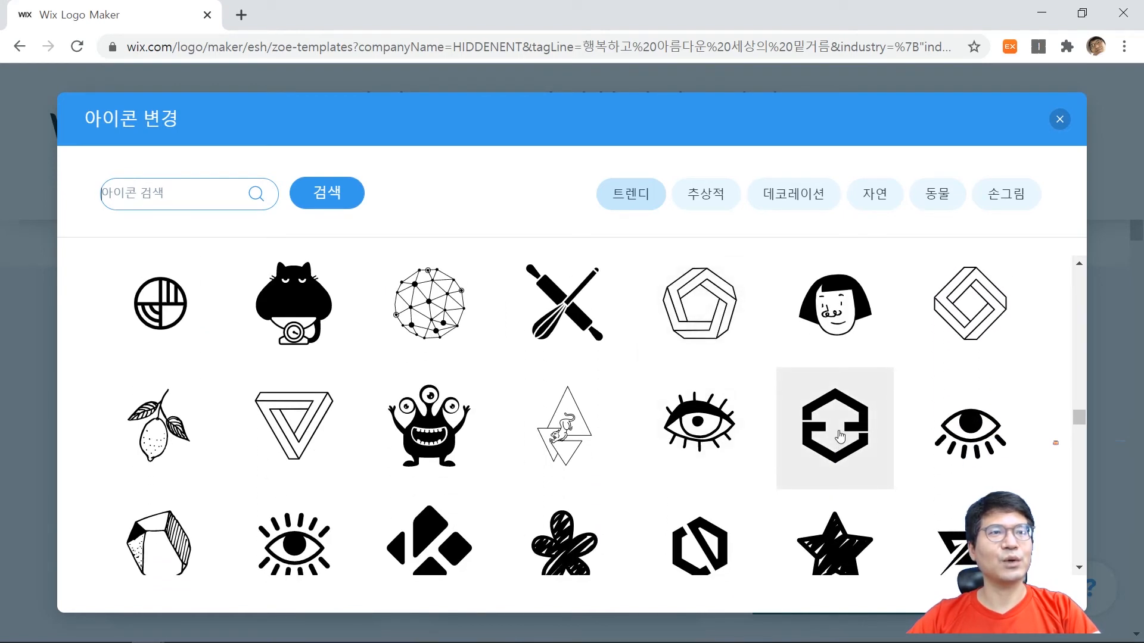
scroll(839, 439, "down", 1)
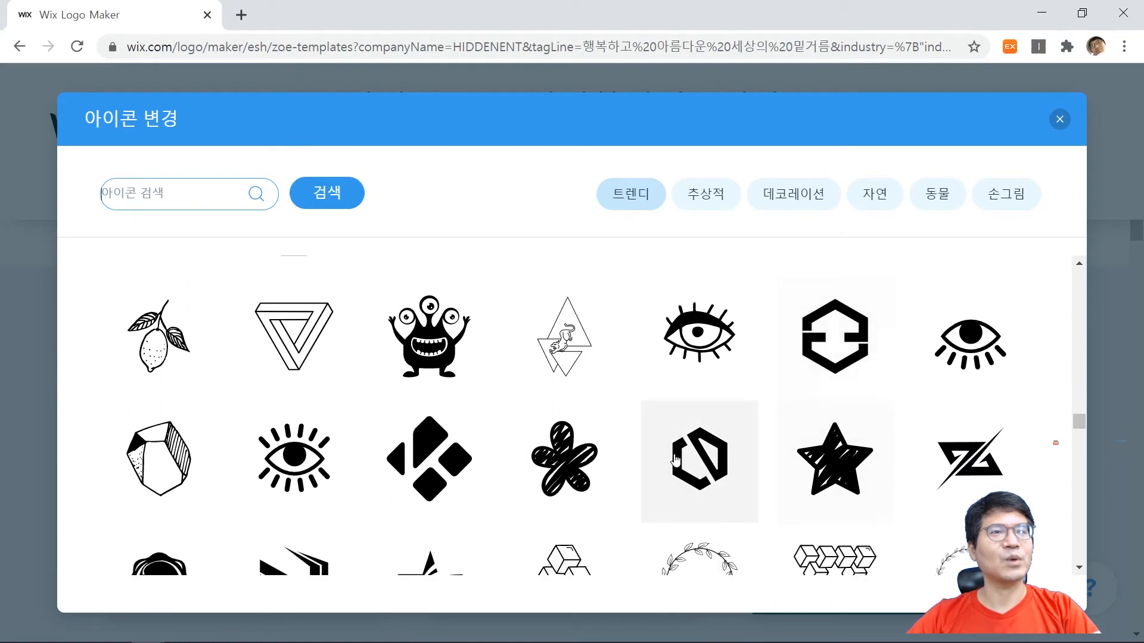
left_click(828, 331)
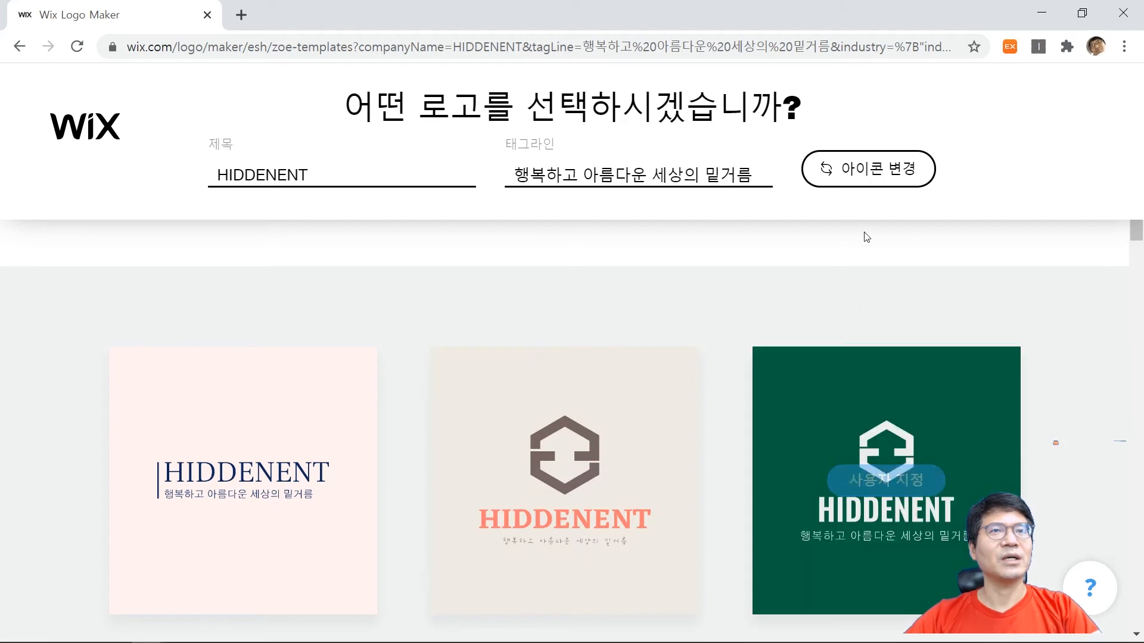
Look over the 추상적, 데코레이션, 자연, 동물 and 손그림 icon categories, and close the icon library without choosing another icon.
left_click(873, 173)
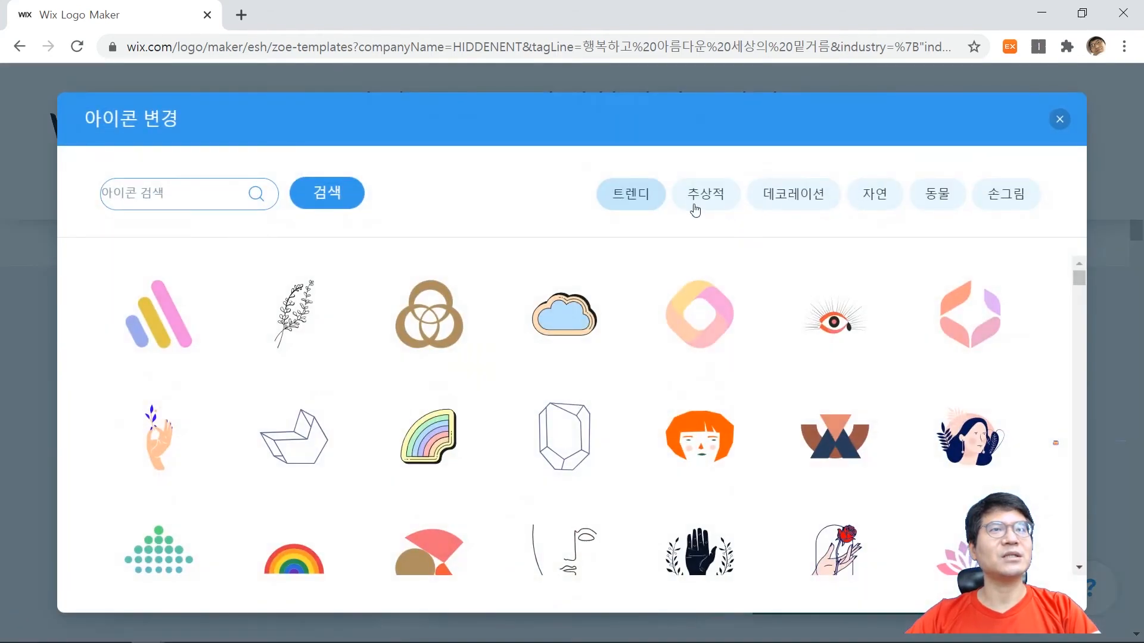
left_click(707, 201)
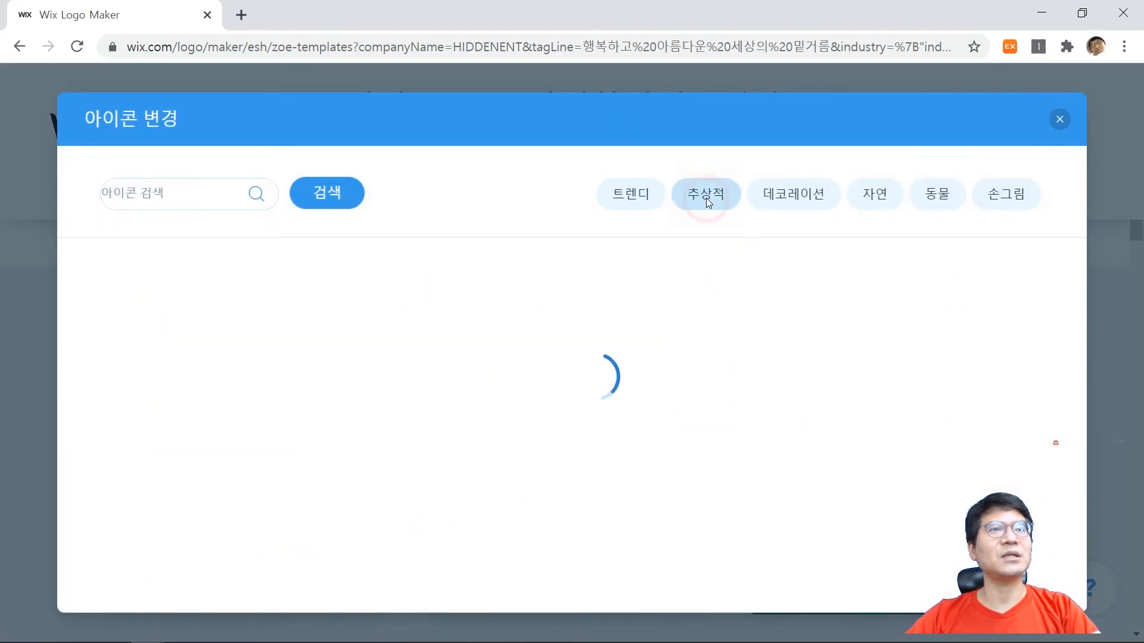
left_click(799, 197)
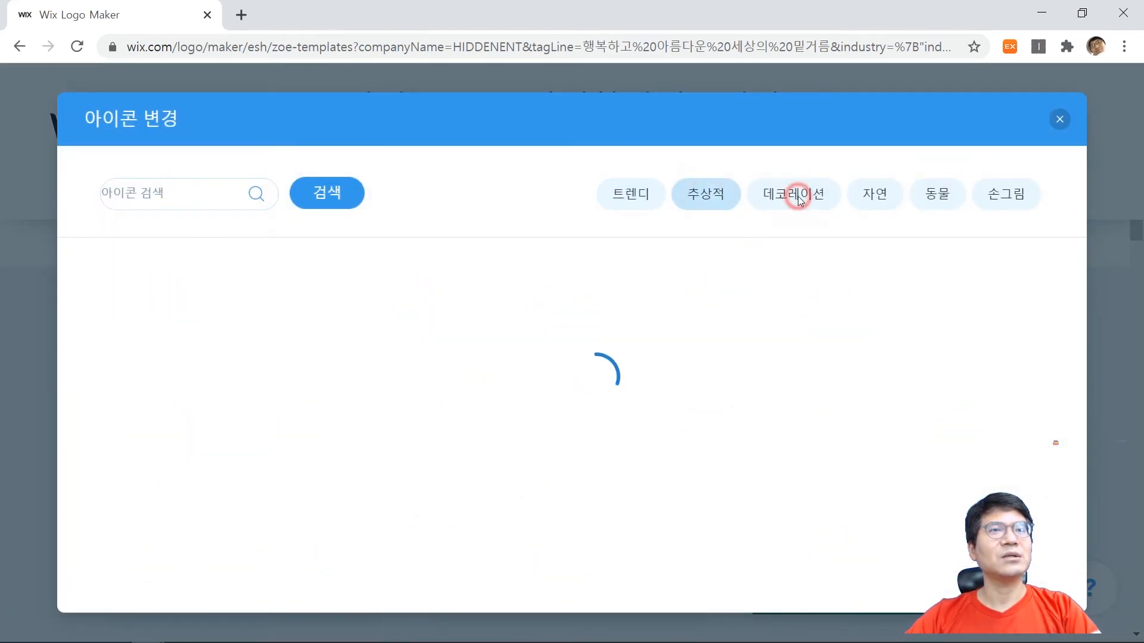
left_click(880, 196)
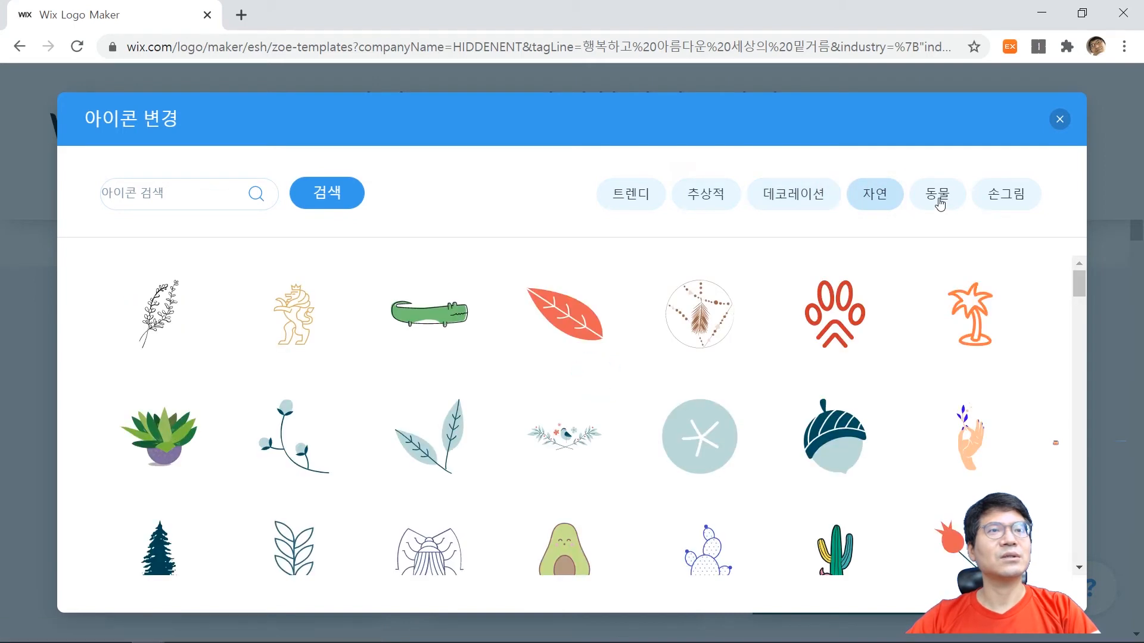
left_click(939, 206)
left_click(1006, 194)
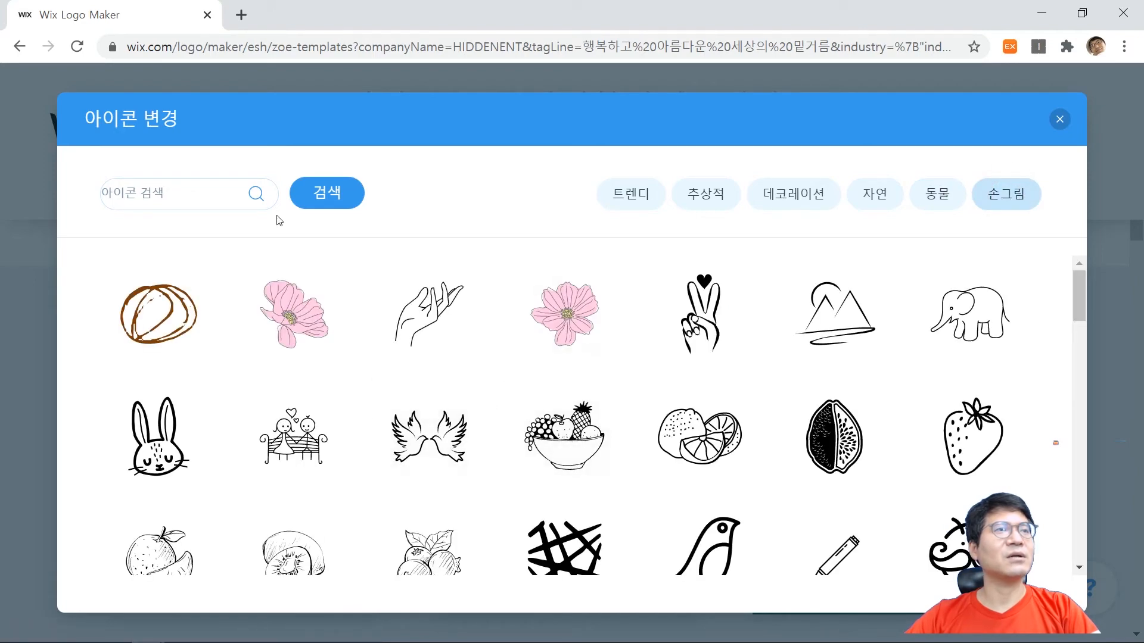
left_click(1062, 119)
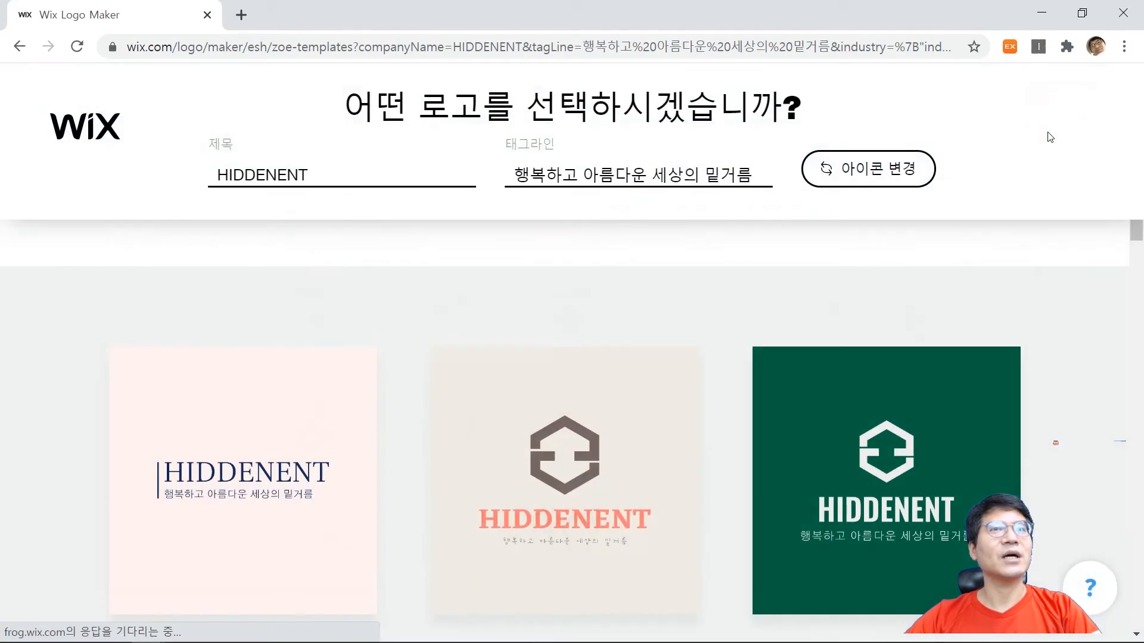
Review the HIDDENENT logo suggestions with the replaced icon and compare their layouts, fonts and colours.
scroll(572, 393, "down", 2)
scroll(715, 467, "down", 5)
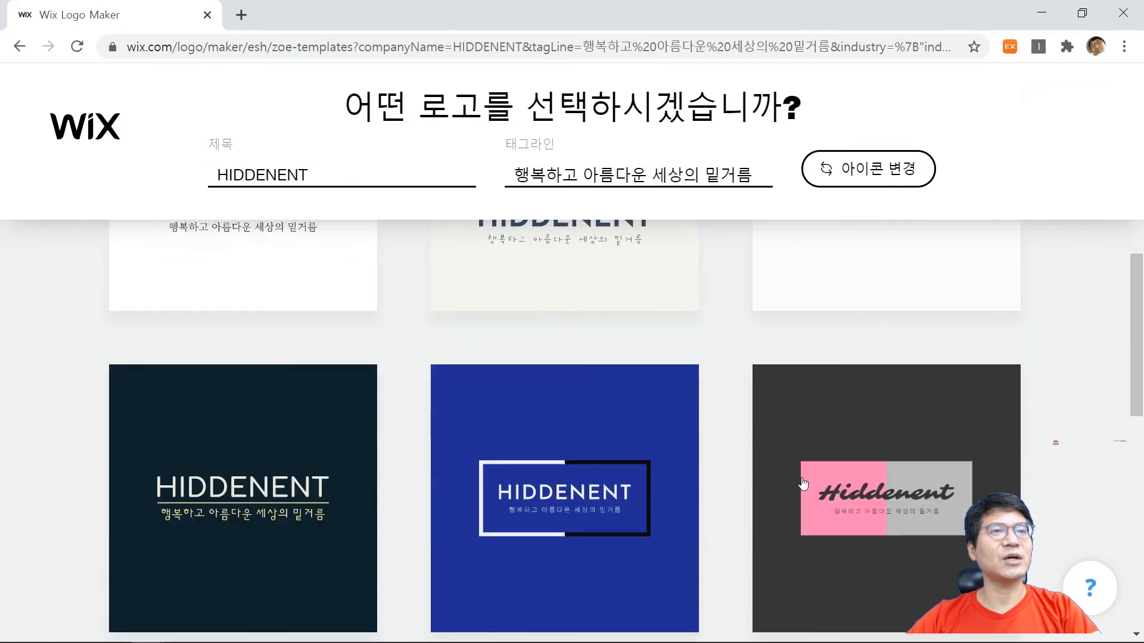
scroll(983, 378, "down", 4)
scroll(927, 435, "down", 5)
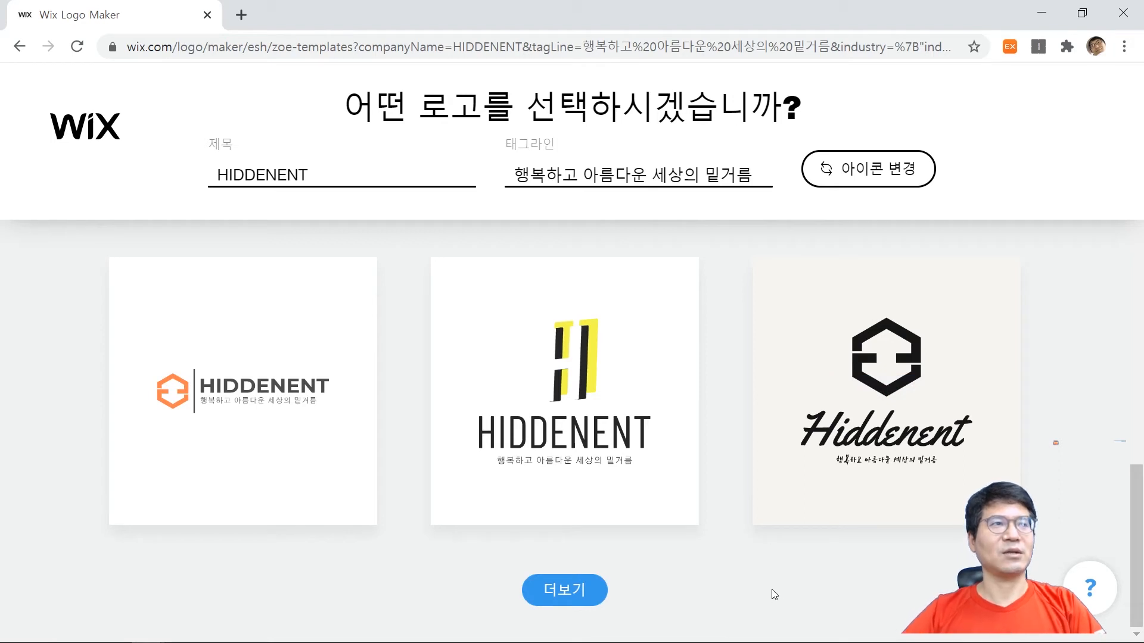
mouse_move(242, 436)
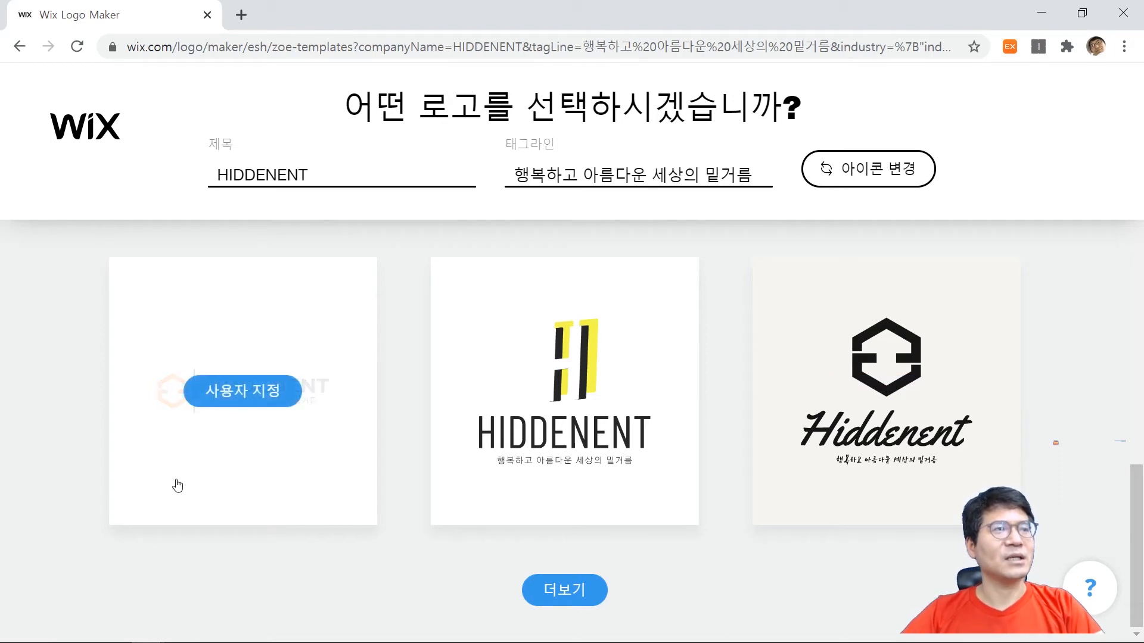
left_click(543, 590)
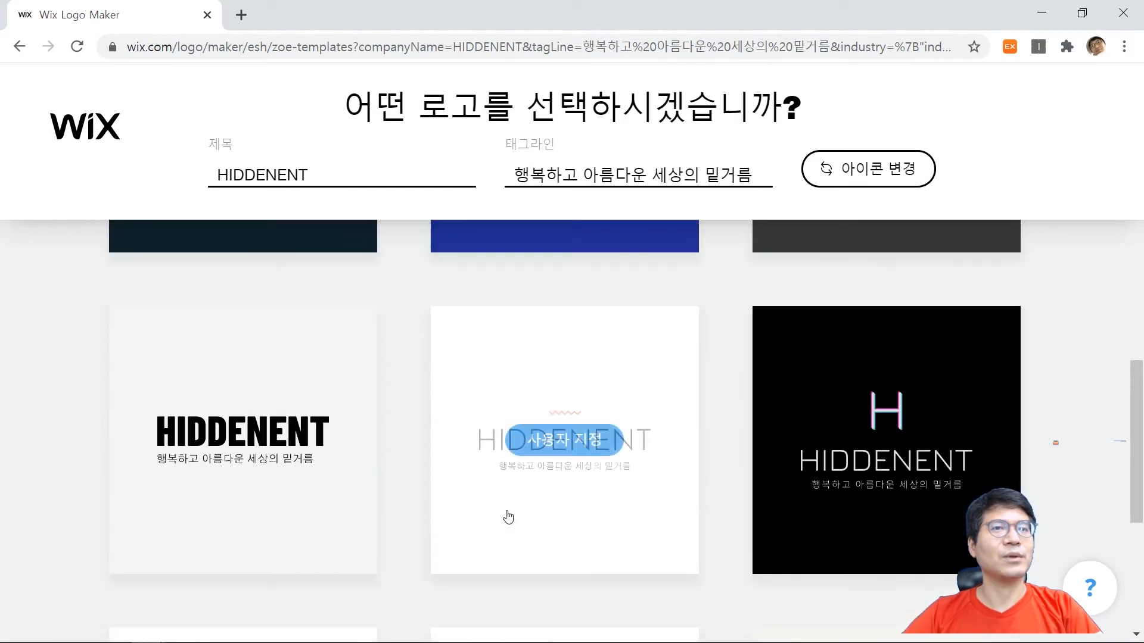
Compare the HIDDENENT suggestions carrying the hexagon icon once more and load additional logo designs.
scroll(782, 476, "up", 4)
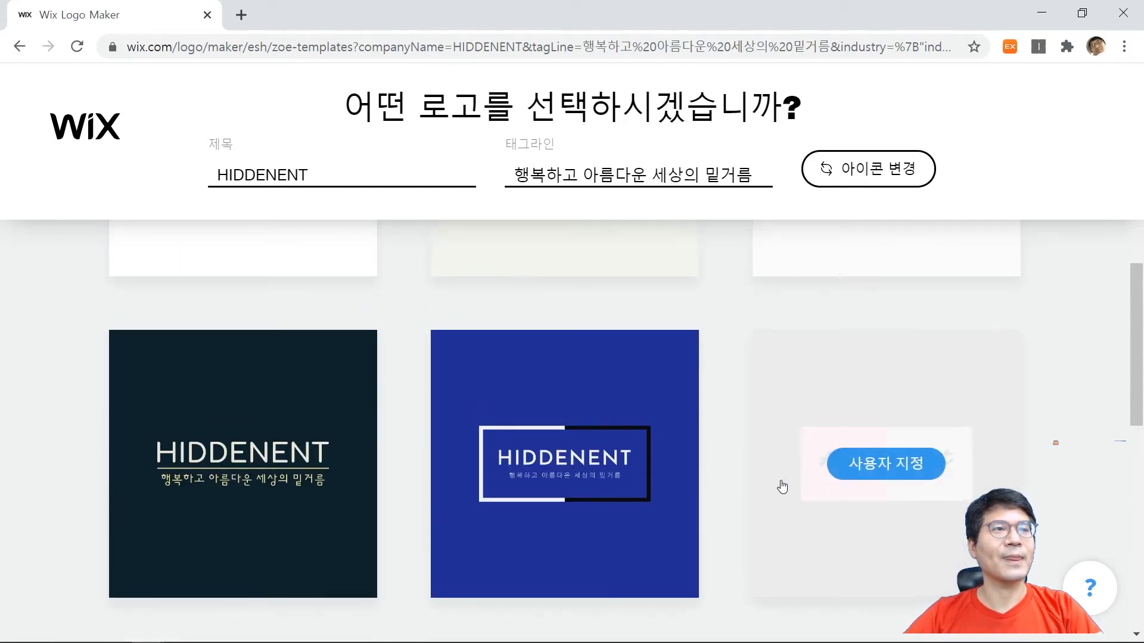
scroll(784, 488, "up", 4)
mouse_move(595, 443)
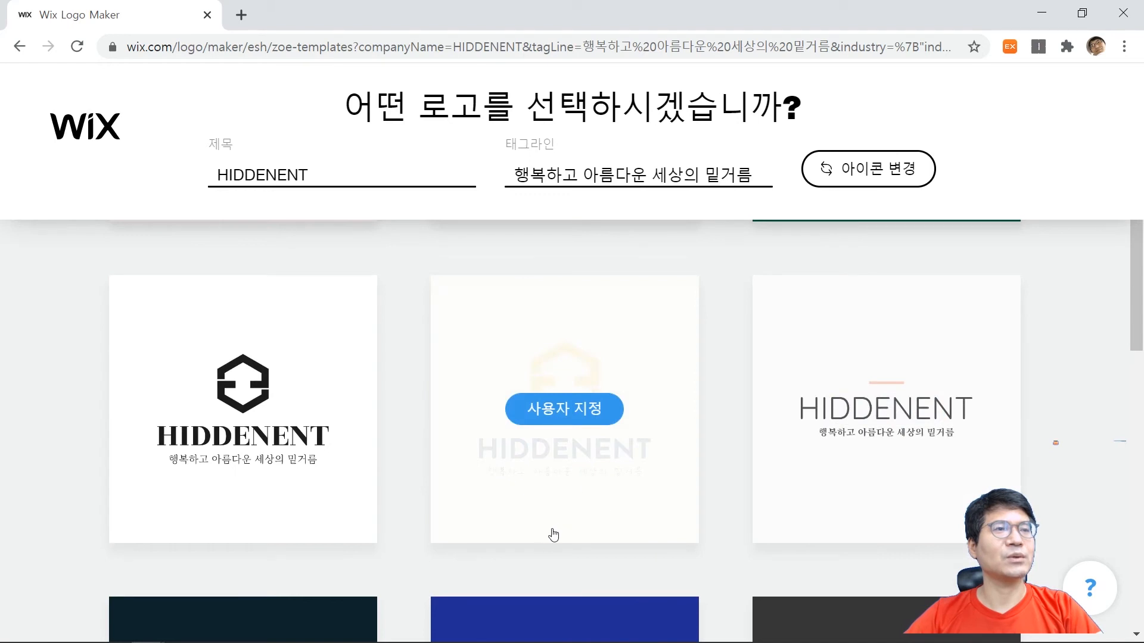
mouse_move(316, 505)
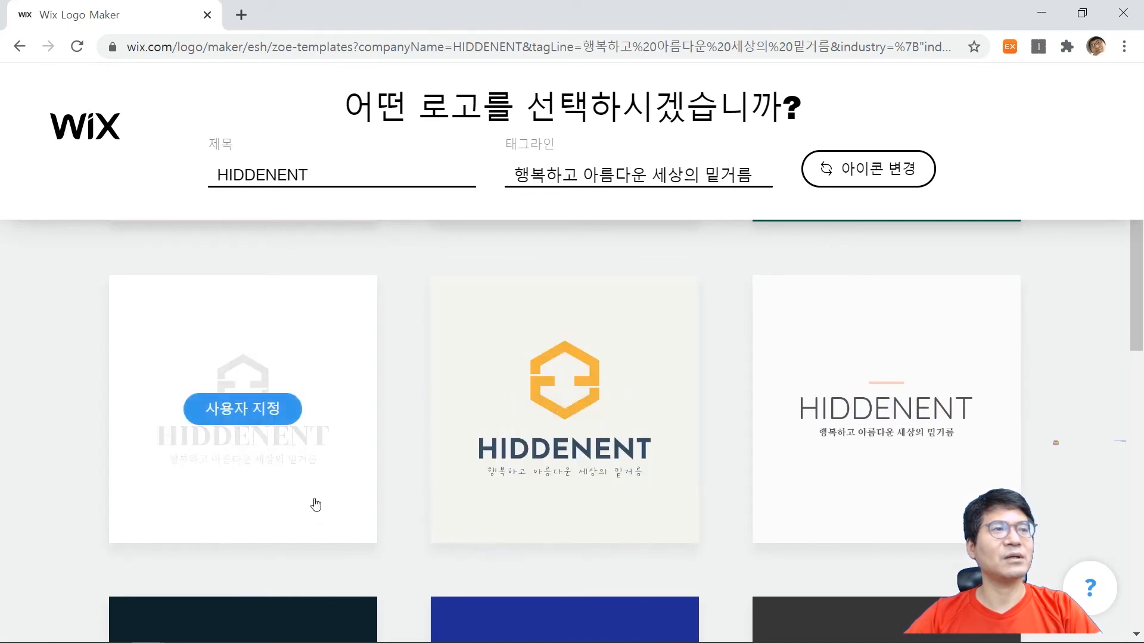
mouse_move(587, 484)
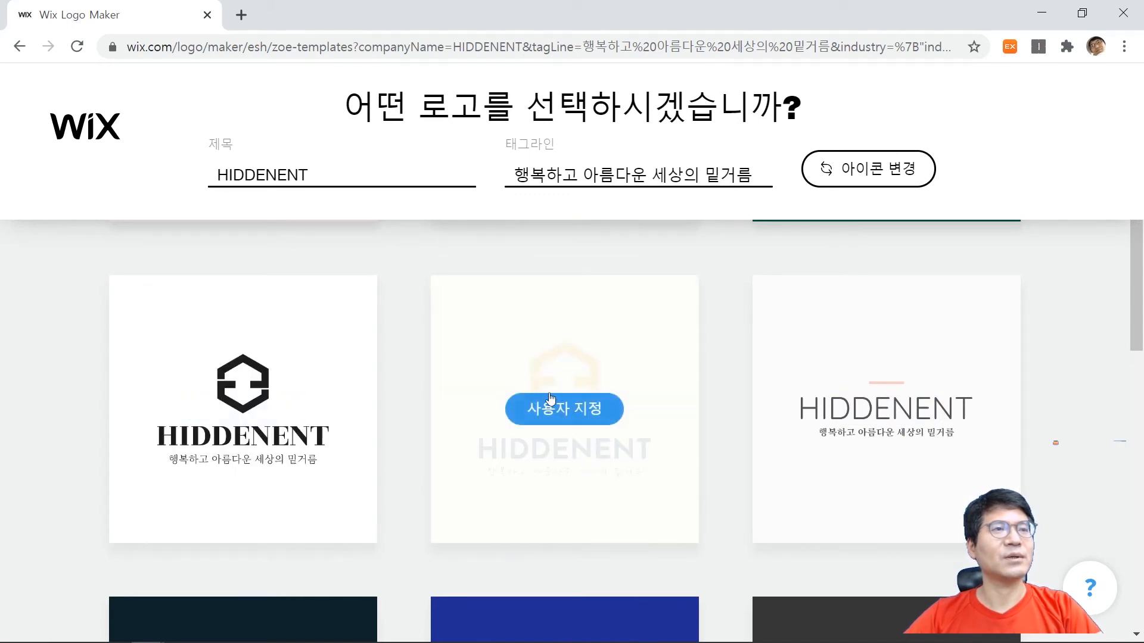
scroll(636, 516, "down", 10)
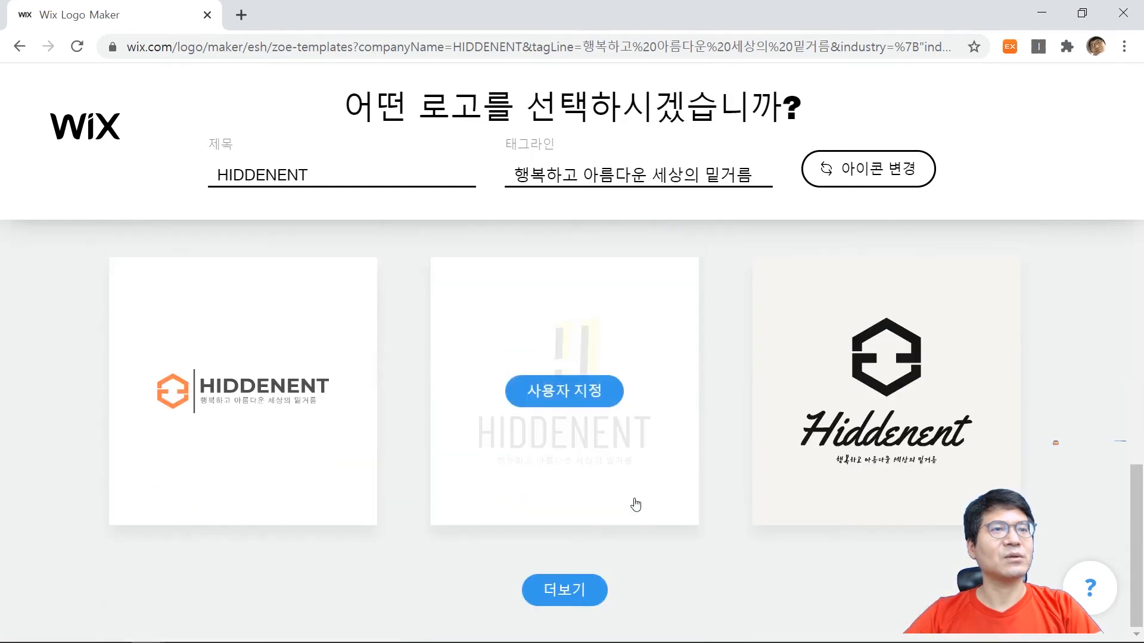
left_click(565, 591)
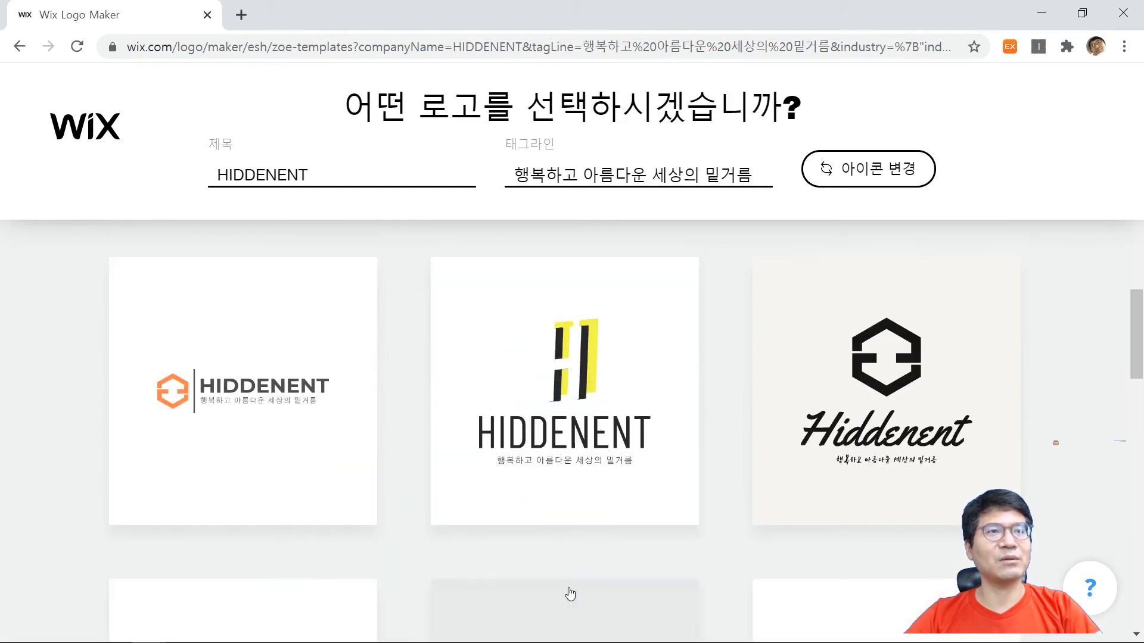
Look through the newly loaded HIDDENENT logo designs and compare their icons, fonts and background colours.
scroll(705, 467, "down", 5)
scroll(739, 460, "down", 5)
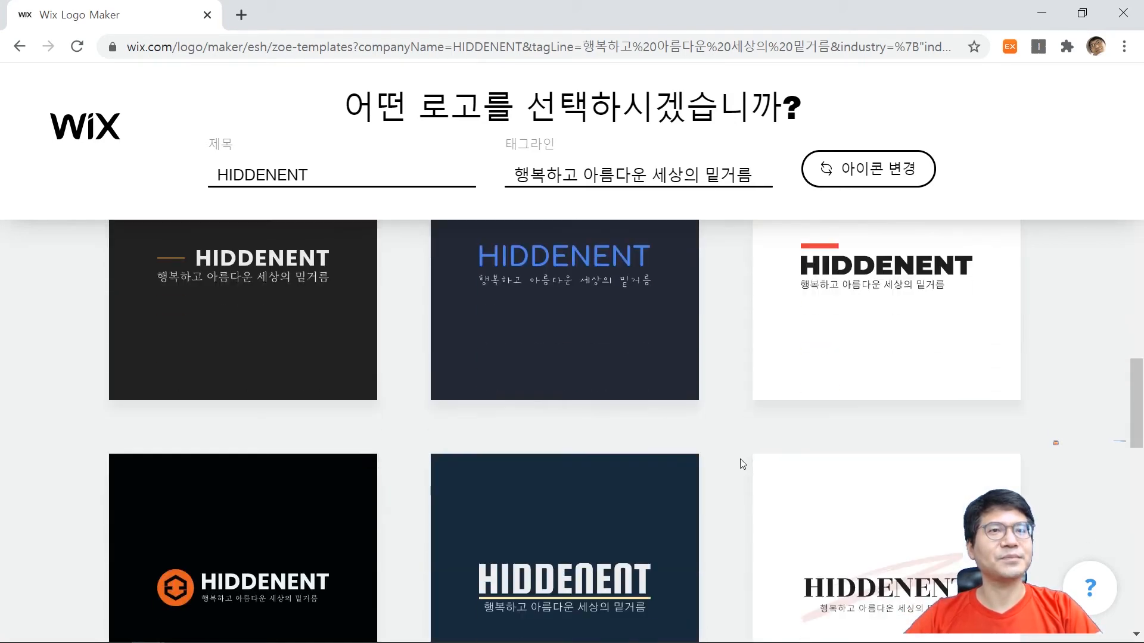
scroll(740, 475, "down", 1)
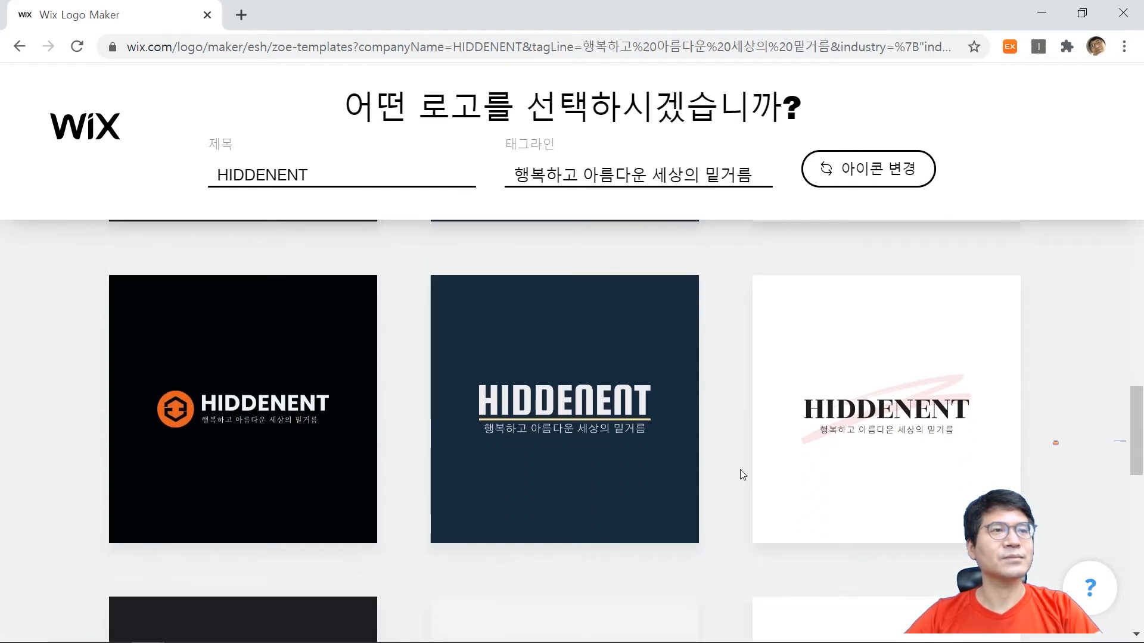
scroll(740, 471, "down", 6)
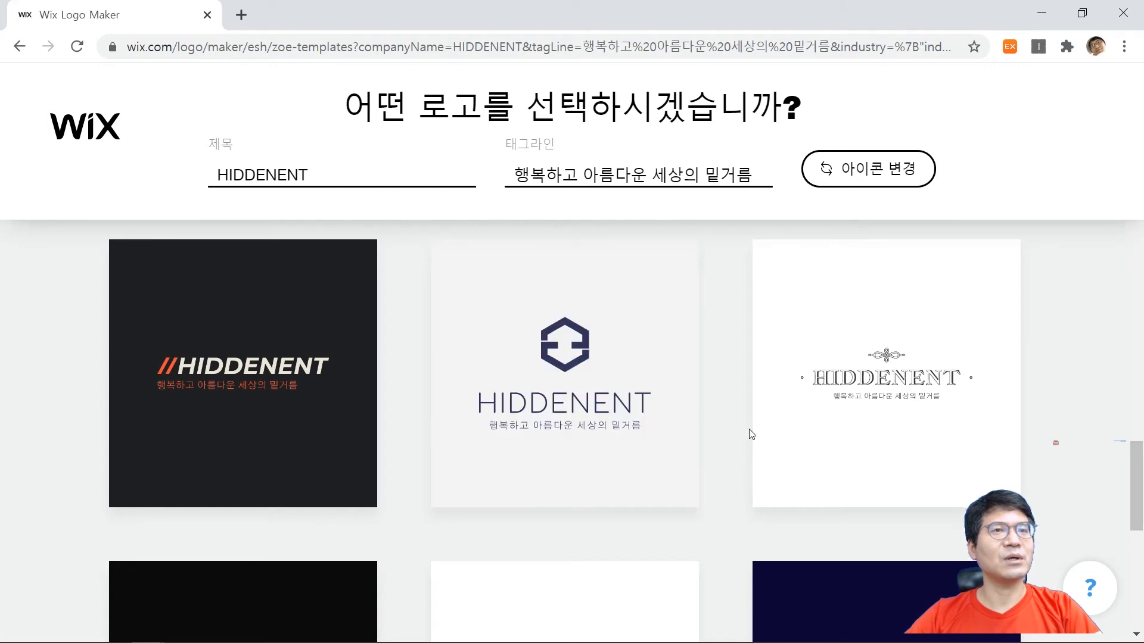
scroll(752, 434, "down", 5)
scroll(748, 441, "down", 5)
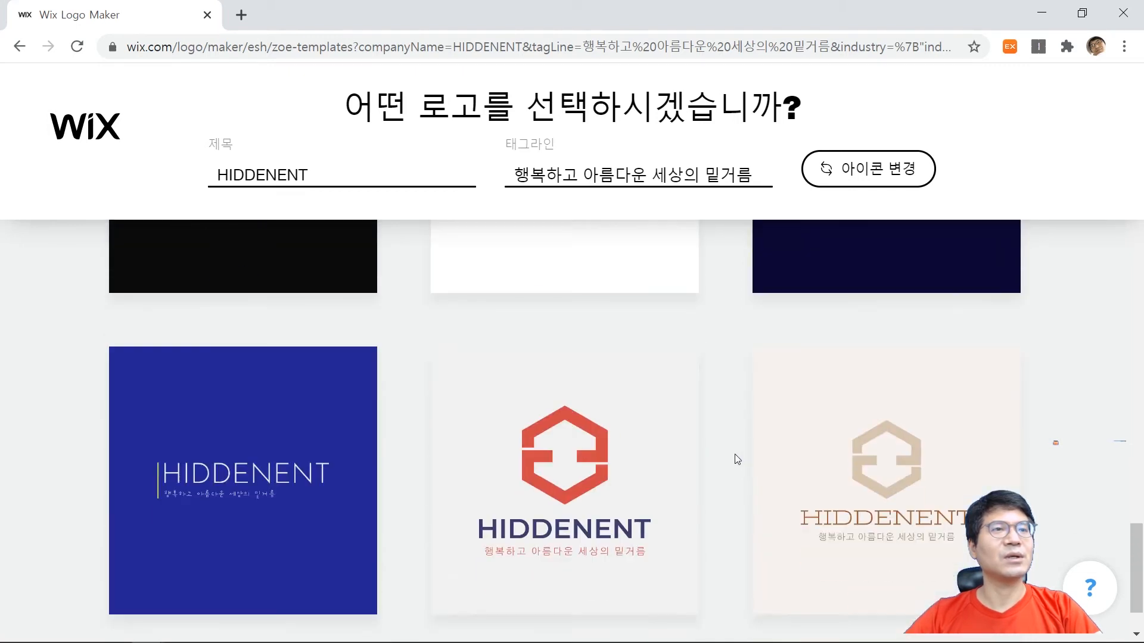
scroll(717, 477, "down", 2)
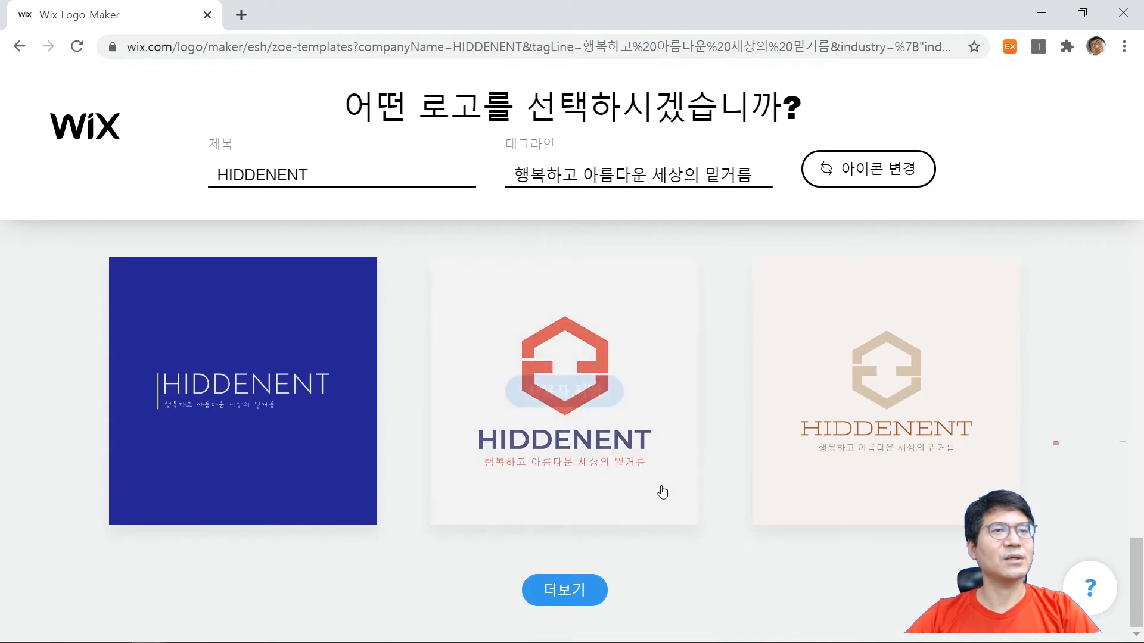
Choose the suggestion with a red hexagon icon, navy HIDDENENT title and red tagline on light grey for customization.
mouse_move(874, 450)
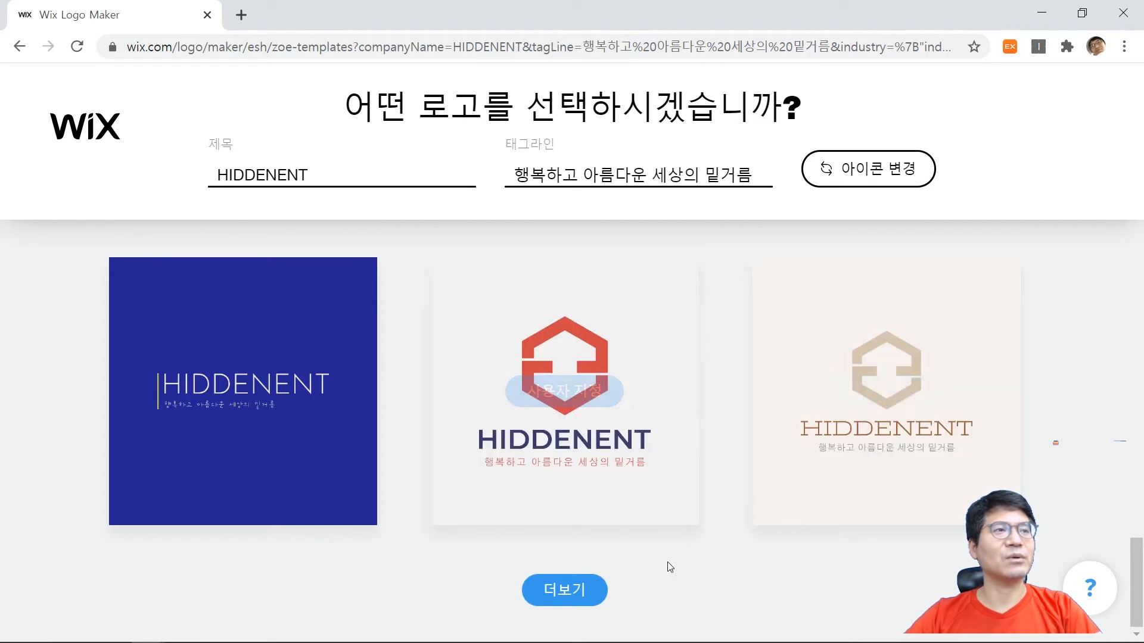
mouse_move(599, 501)
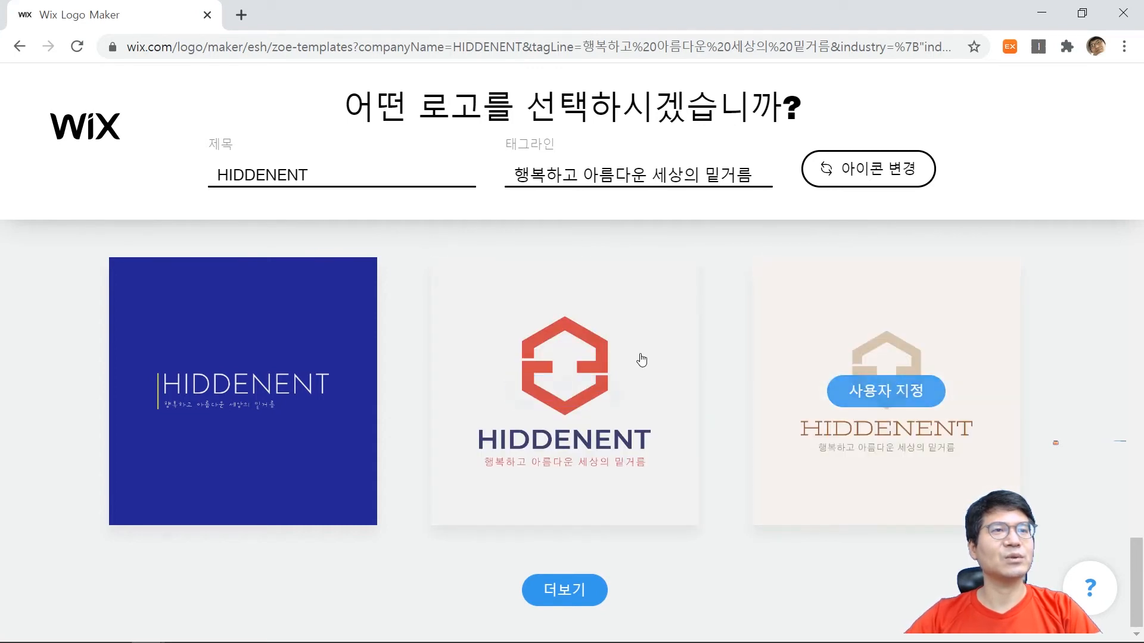
mouse_move(648, 503)
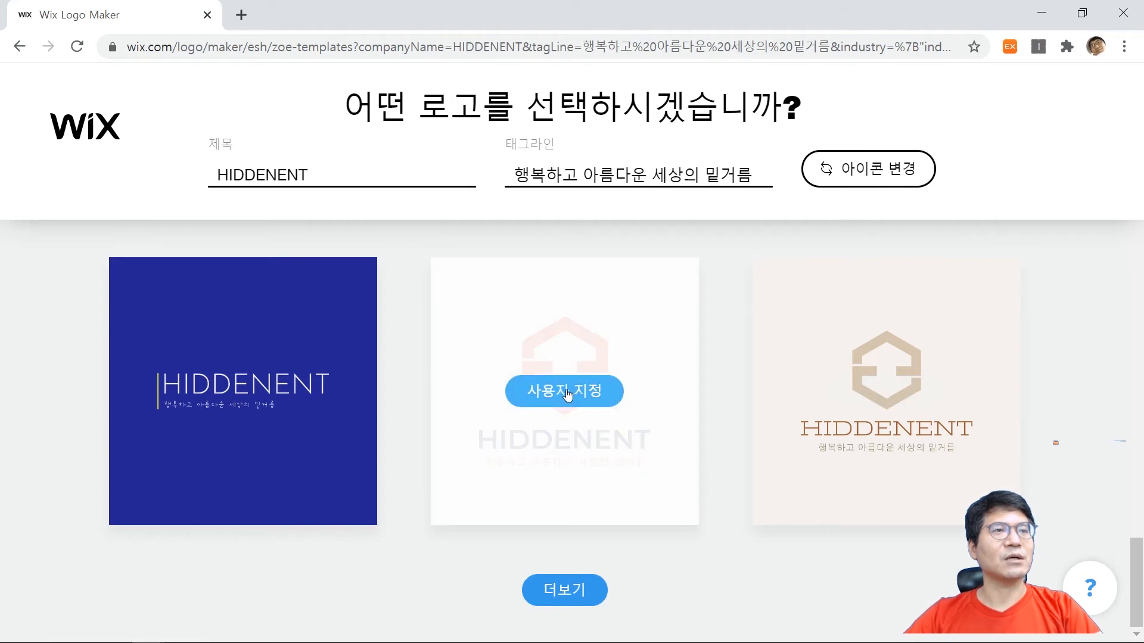
left_click(566, 392)
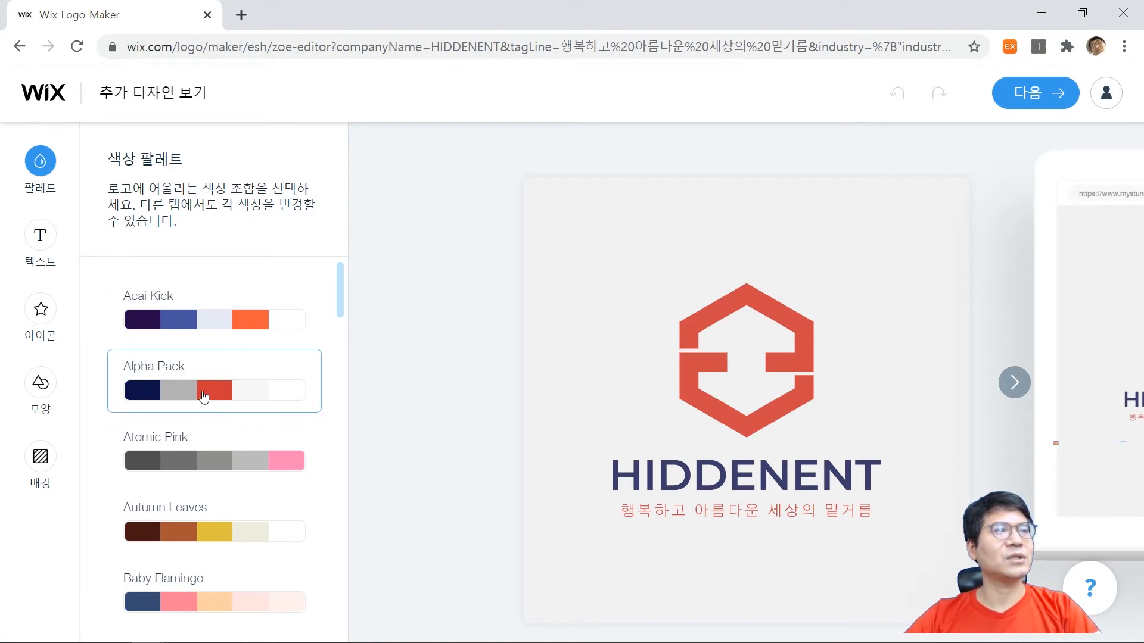
Try the Alpha Pack, Autumn Leaves, Baby Flamingo and Beach Bonfire colour palettes on the logo.
left_click(203, 396)
scroll(201, 400, "down", 3)
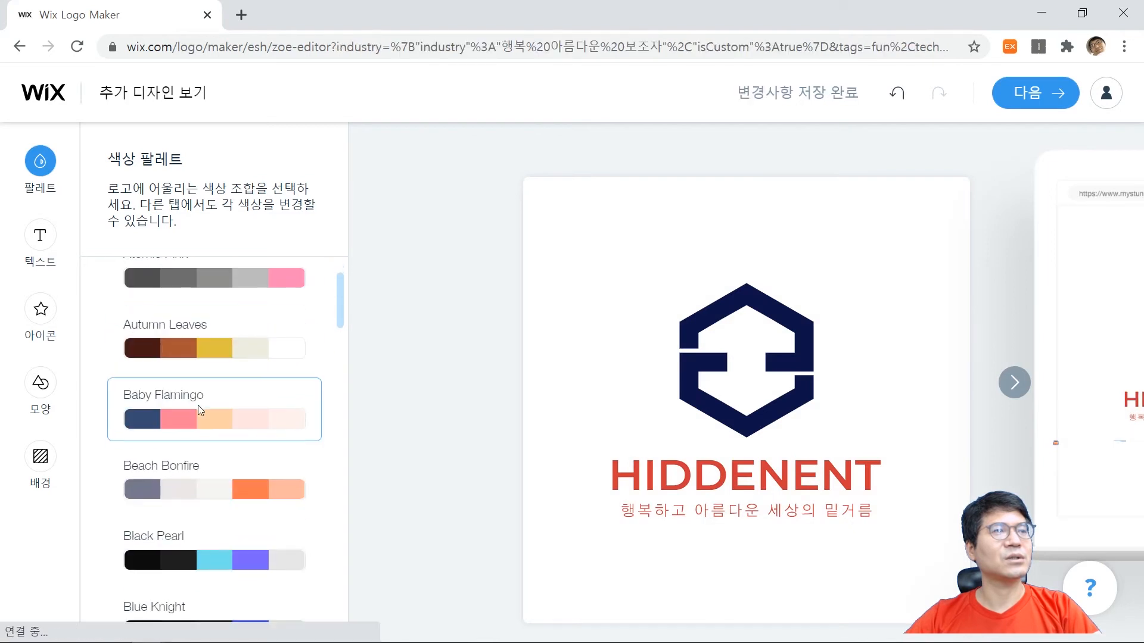
left_click(201, 343)
scroll(201, 357, "down", 2)
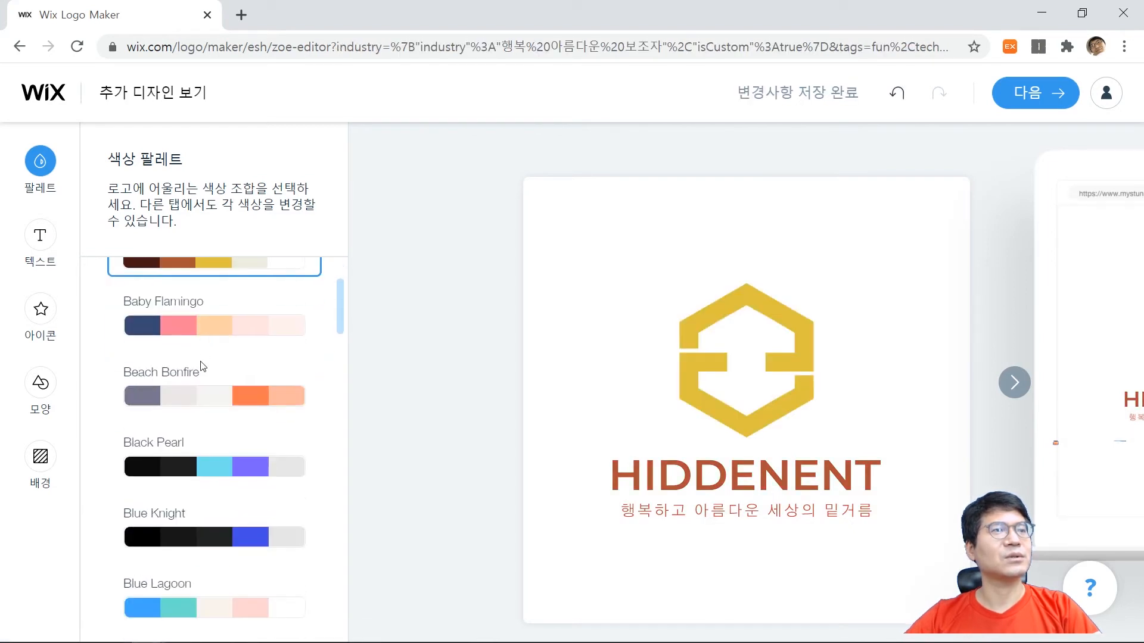
left_click(209, 332)
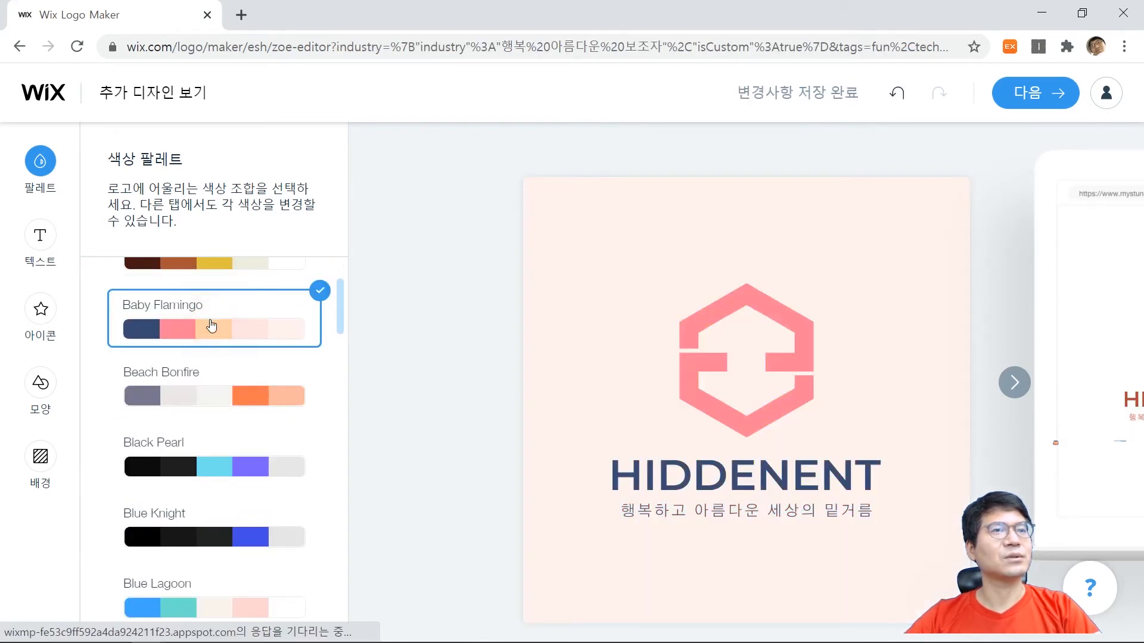
left_click(213, 398)
Try the Blue Knight, Blue Steel, Bold Charcoal and Bubblegum Pop colour palettes on the logo.
scroll(214, 399, "down", 2)
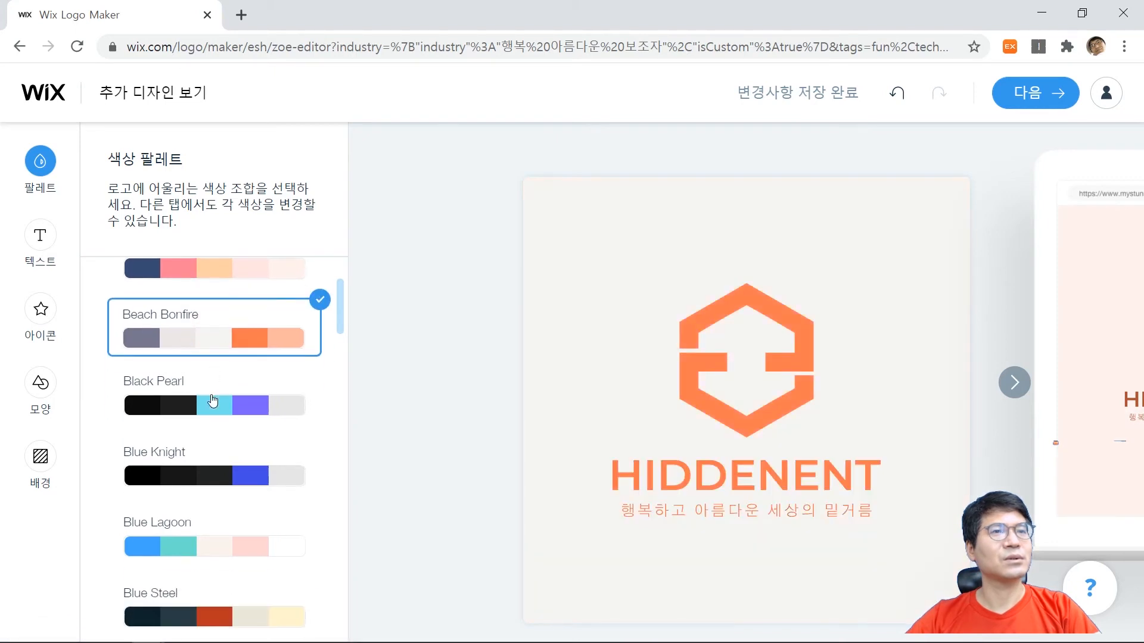
left_click(215, 456)
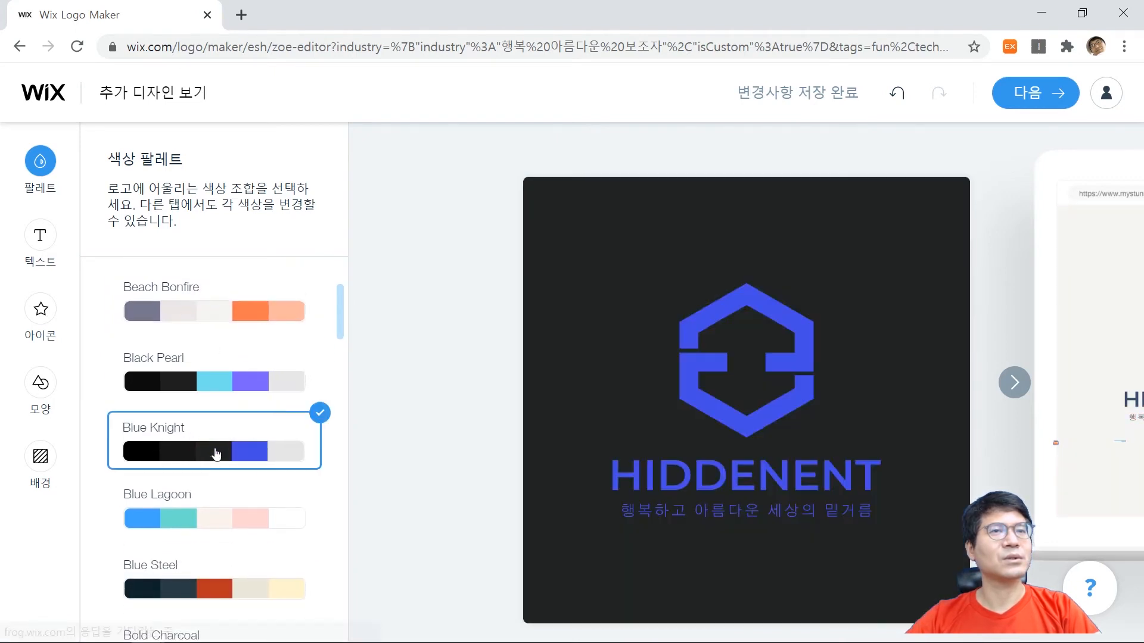
scroll(218, 447, "down", 3)
left_click(220, 410)
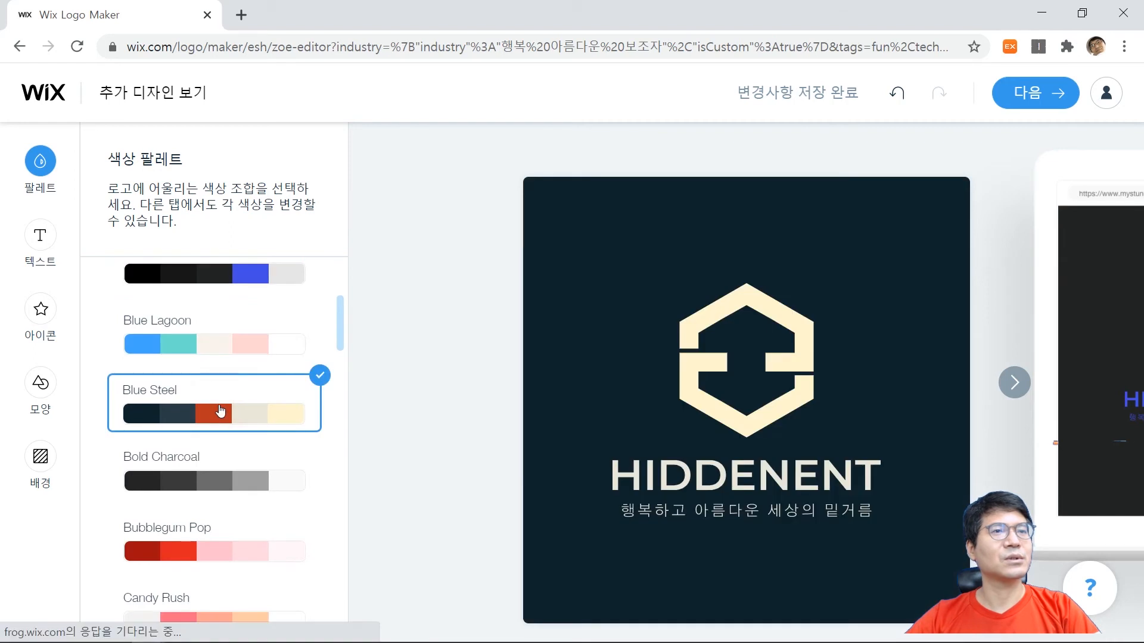
scroll(222, 410, "down", 2)
left_click(226, 398)
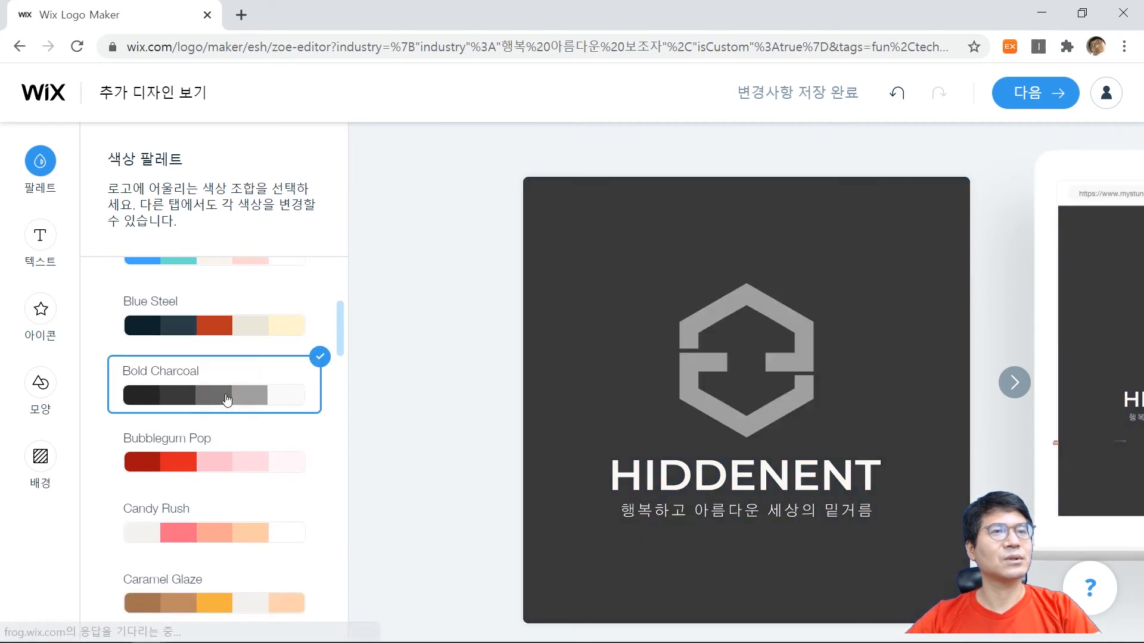
left_click(227, 467)
Try the Candy Rush, Caramel Glaze, Caribbean Haven and Chess Chic colour palettes on the logo.
scroll(229, 468, "down", 2)
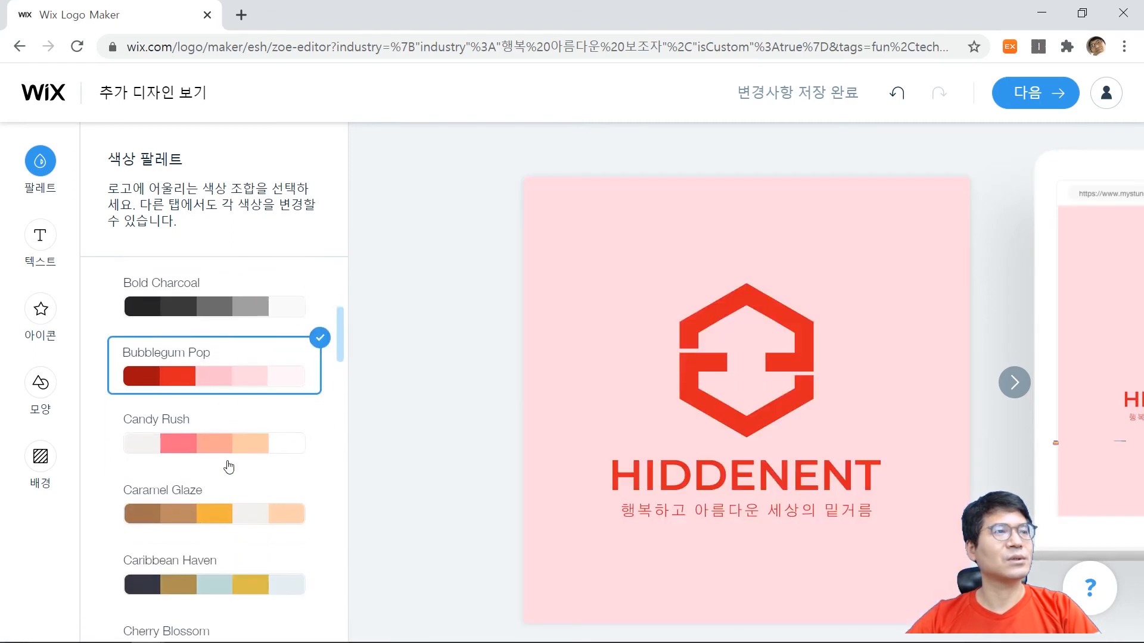
left_click(231, 455)
scroll(232, 456, "down", 2)
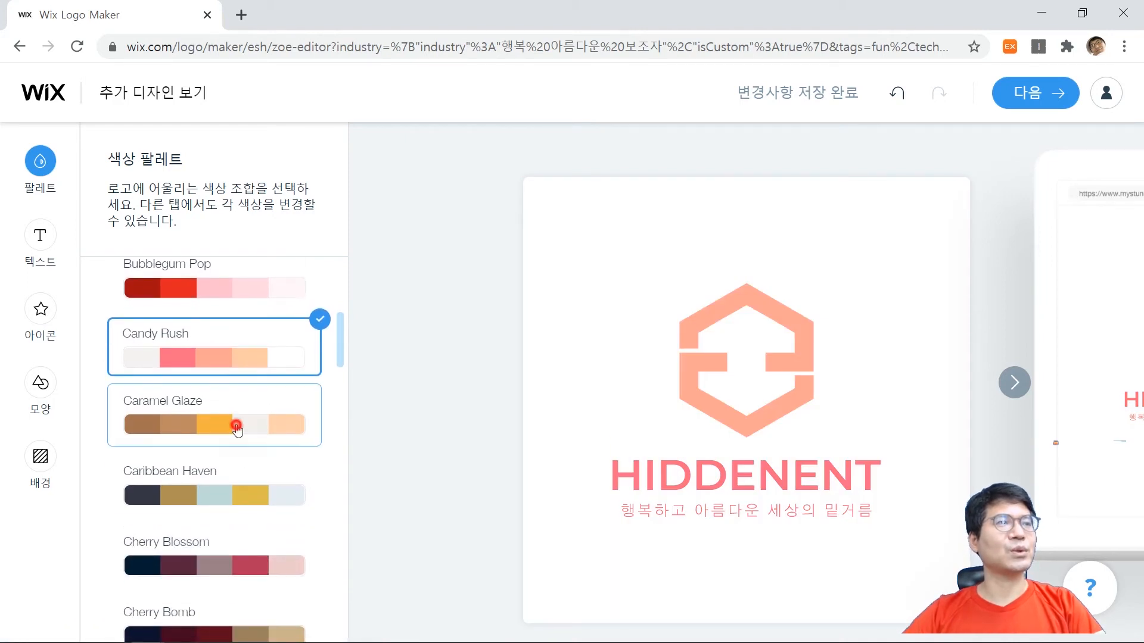
left_click(237, 430)
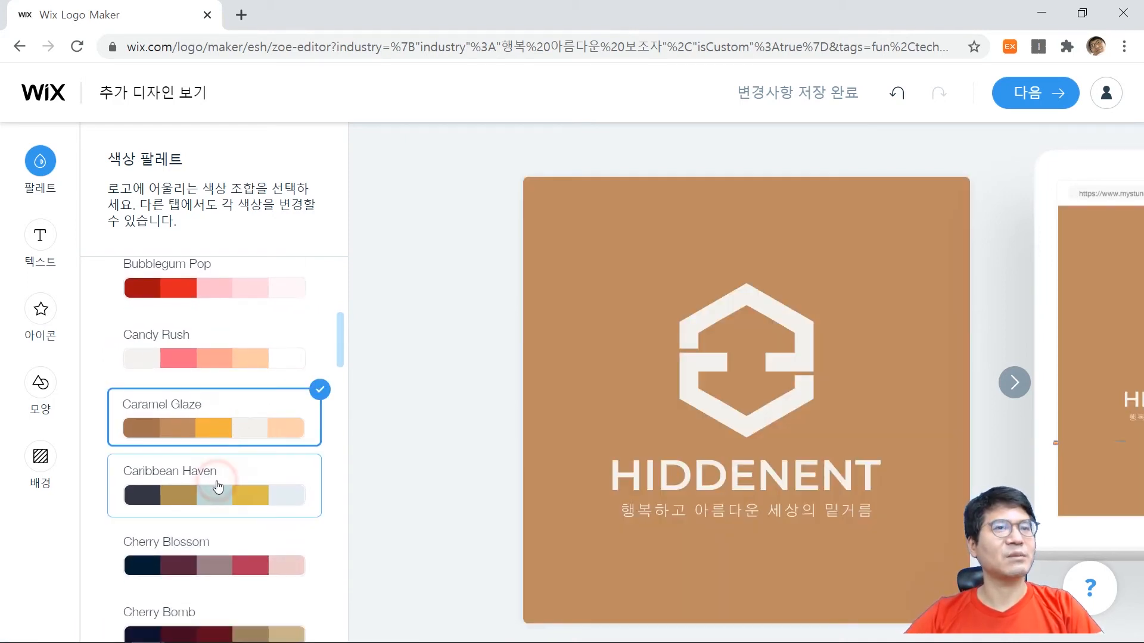
left_click(218, 487)
scroll(218, 488, "down", 2)
scroll(221, 482, "down", 3)
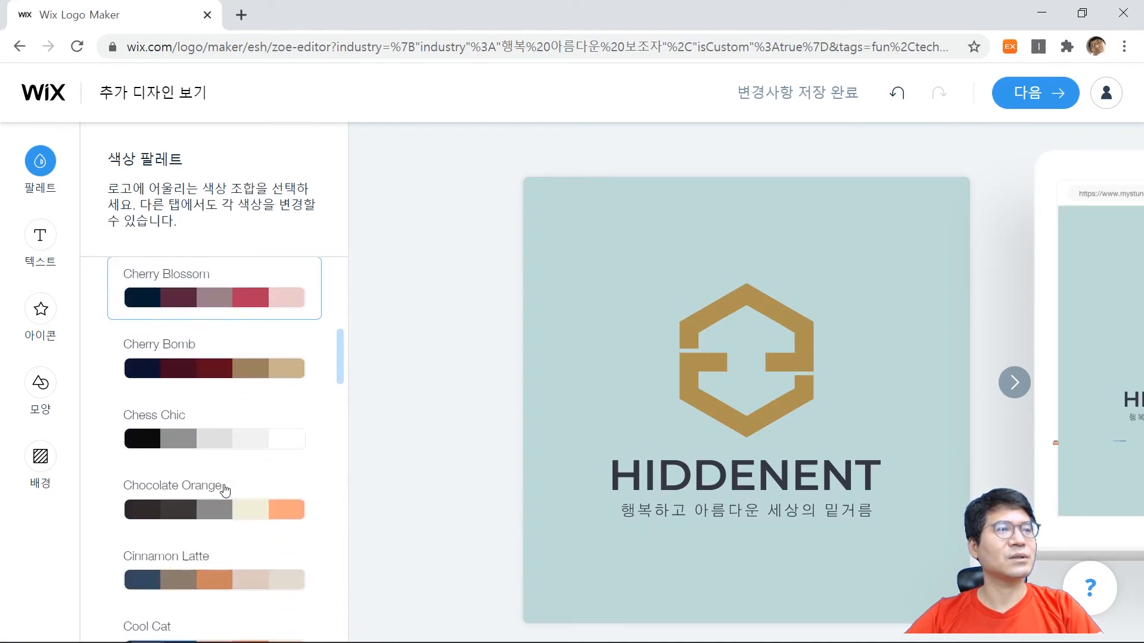
left_click(228, 437)
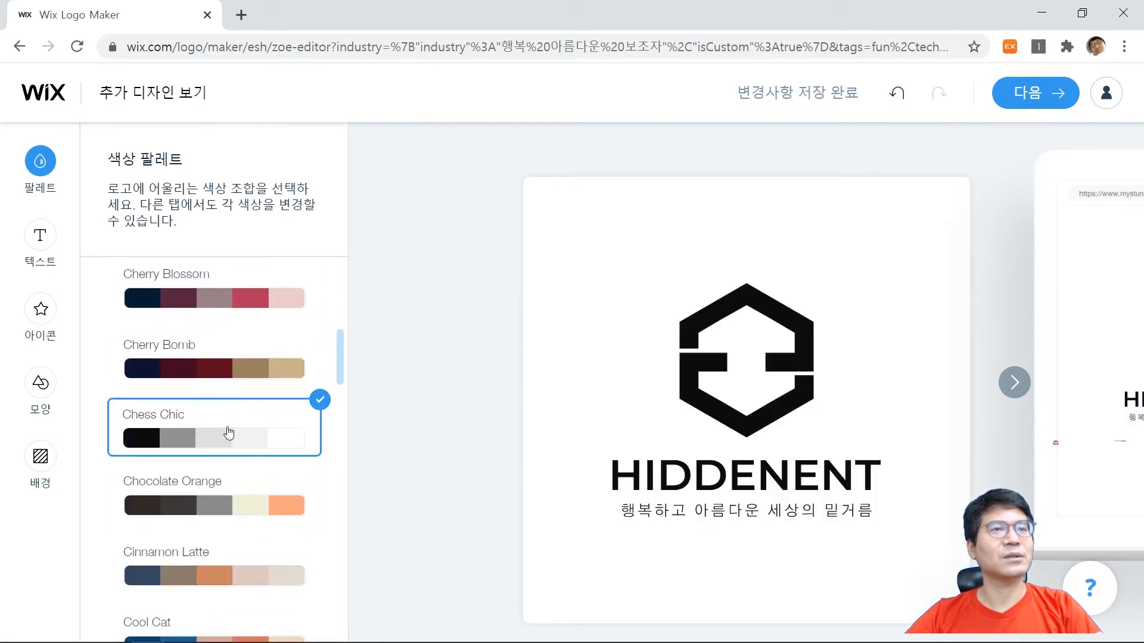
Try the Chocolate Orange, Electric Mint, Electric Sunshine, Forest Fruits and Frozen Pearl colour palettes on the logo.
scroll(229, 438, "down", 1)
scroll(231, 427, "down", 3)
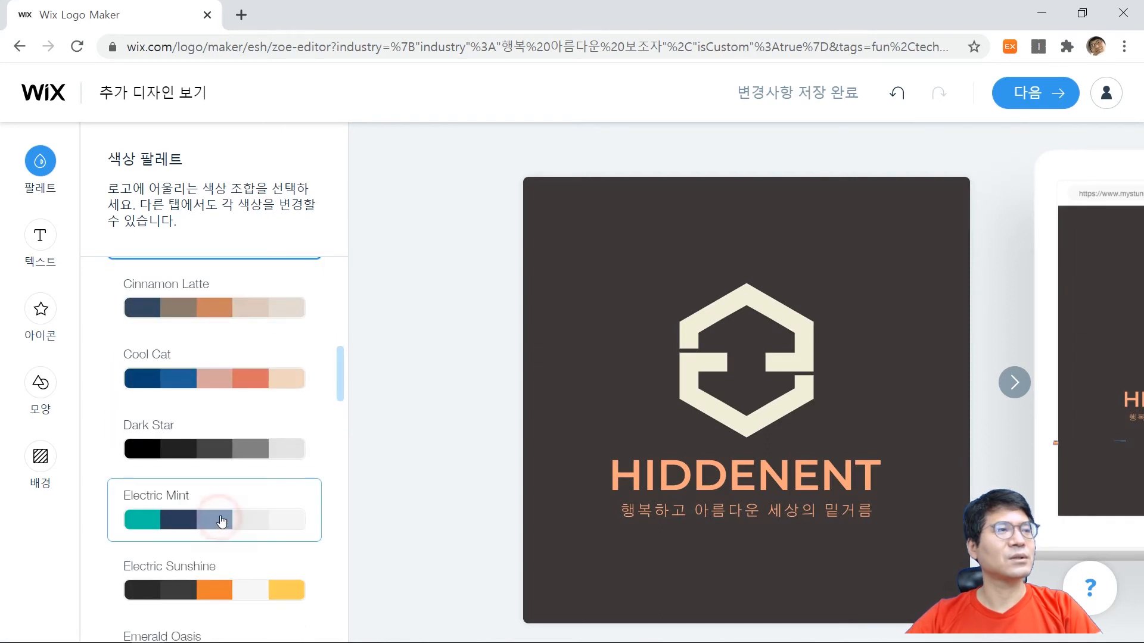
left_click(218, 523)
scroll(225, 507, "down", 2)
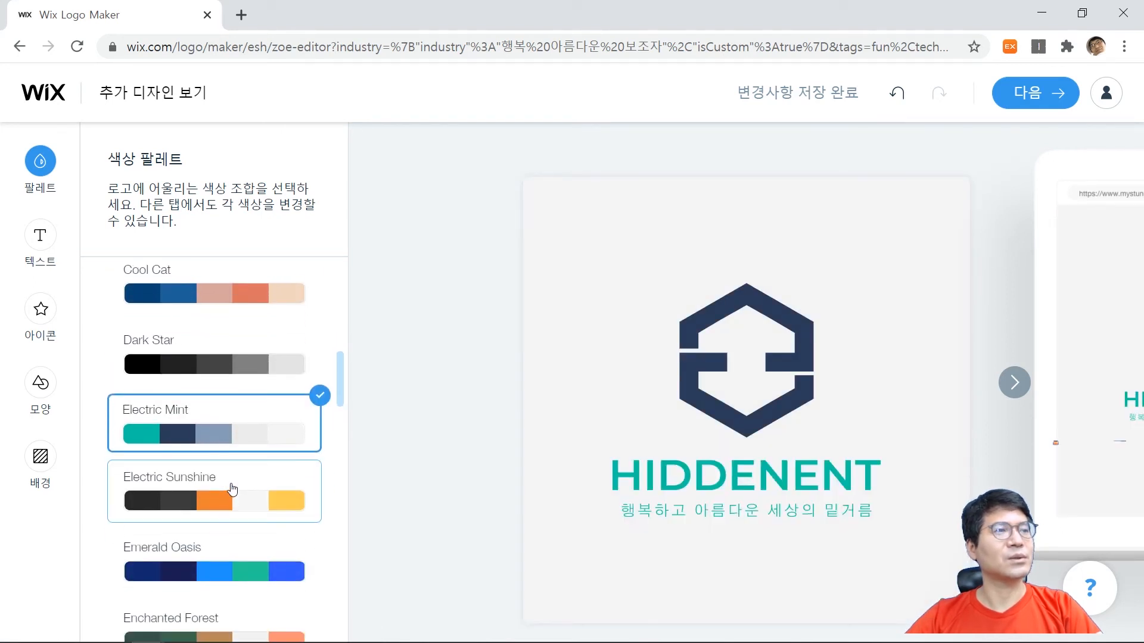
left_click(229, 508)
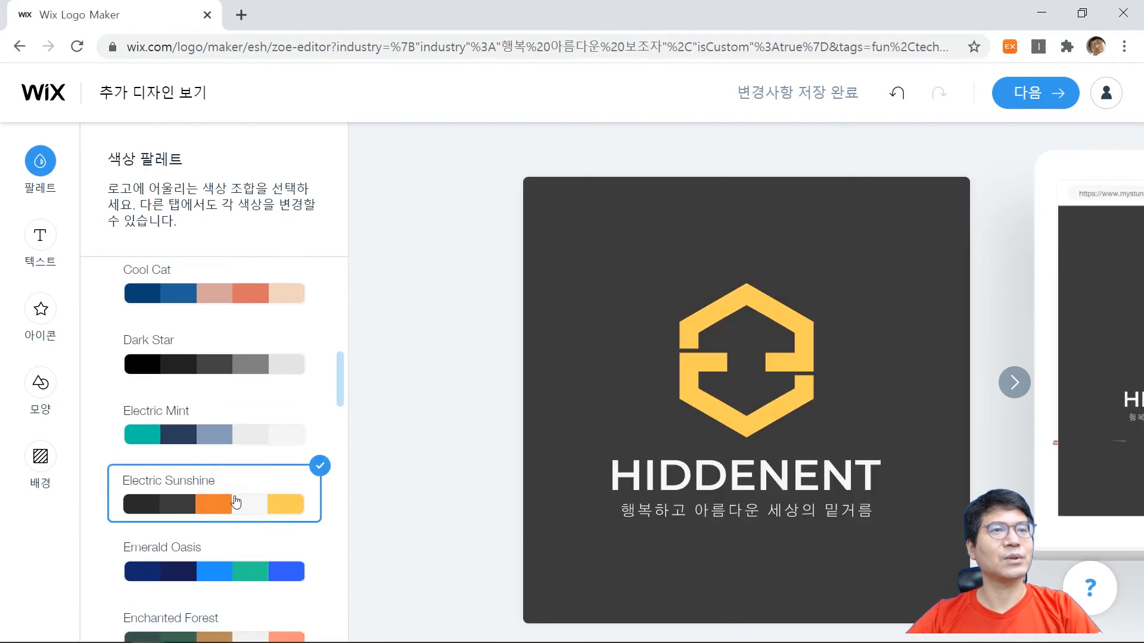
scroll(235, 494, "down", 6)
left_click(226, 420)
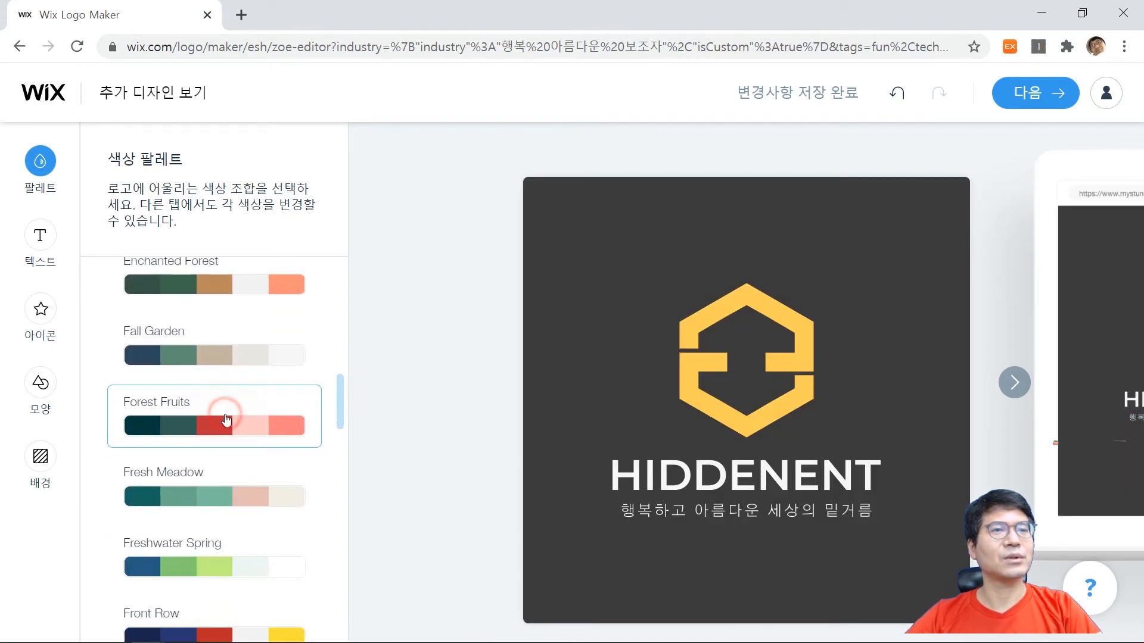
scroll(226, 424, "down", 3)
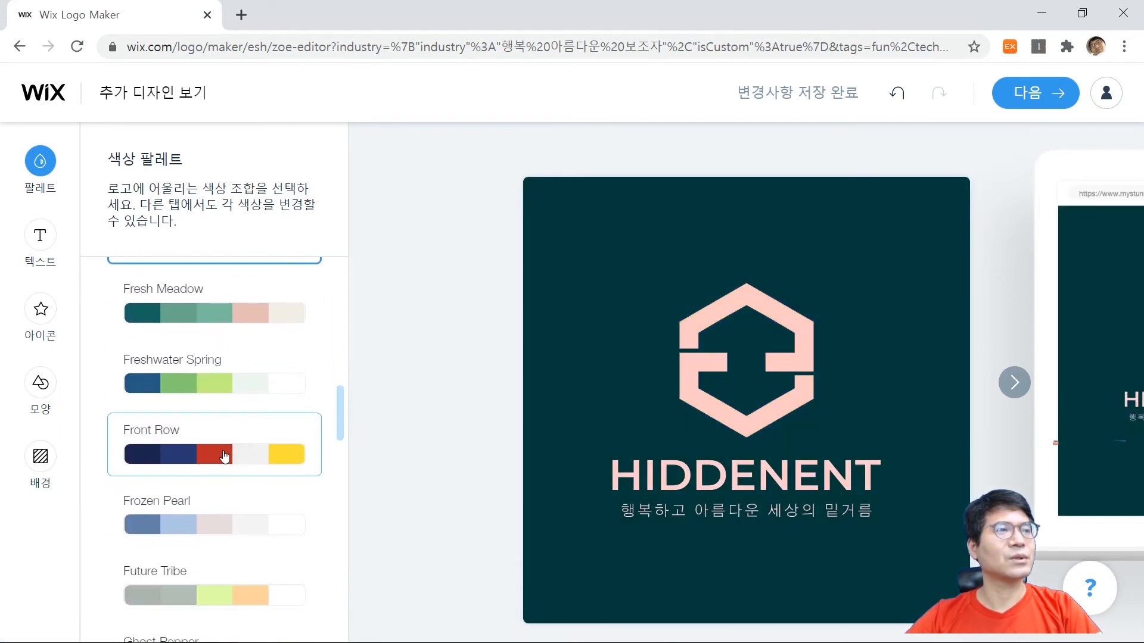
left_click(213, 528)
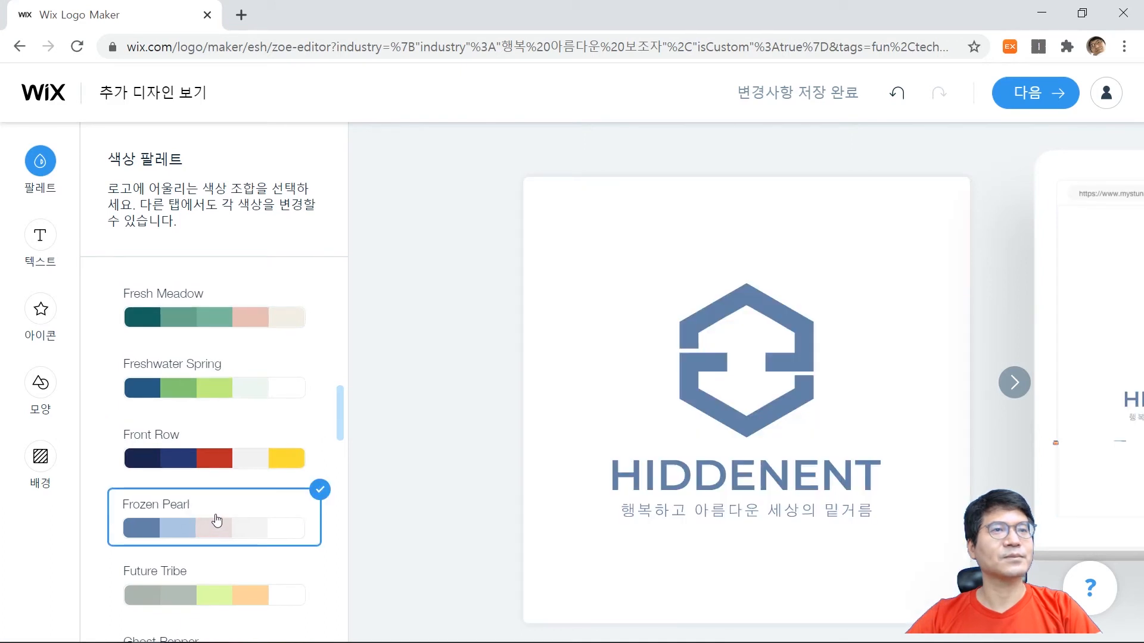
Apply the Candy Rush colour palette to the HIDDENENT logo.
scroll(222, 488, "up", 15)
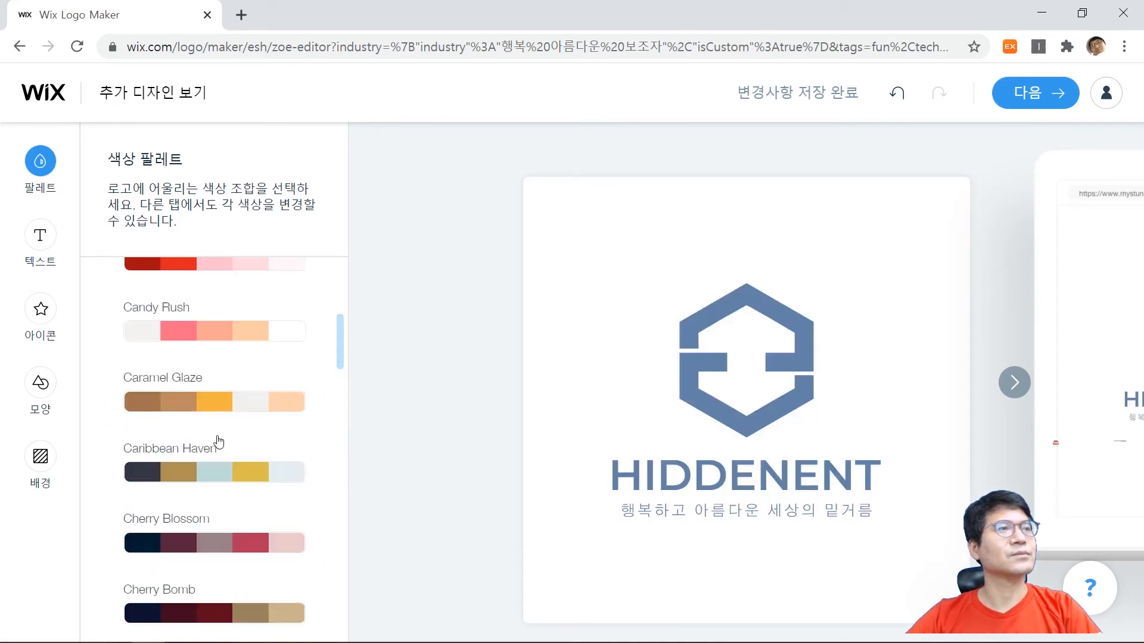
left_click(212, 347)
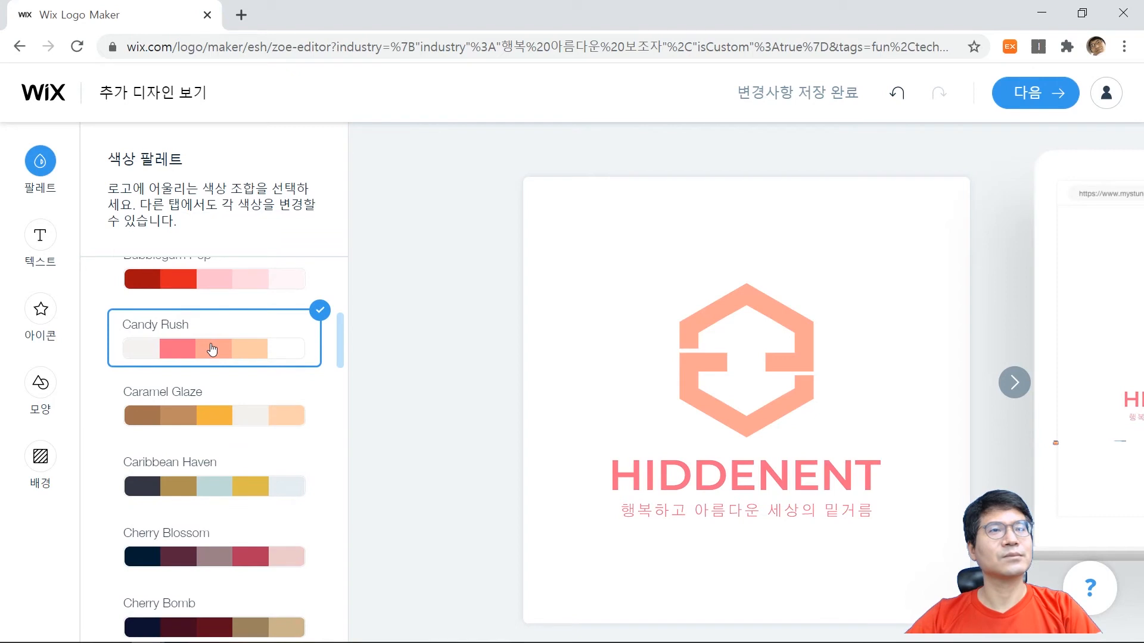
Try the Blue Knight, Baby Flamingo and Atomic Pink colour palettes on the logo.
scroll(212, 349, "up", 5)
left_click(212, 345)
scroll(213, 348, "up", 3)
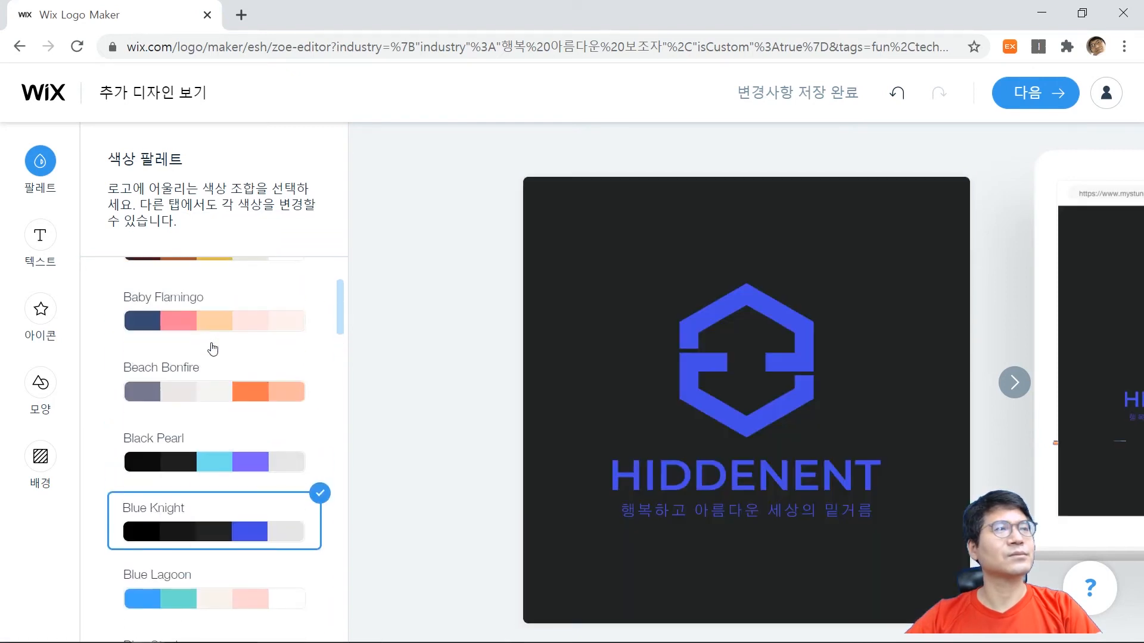
left_click(212, 335)
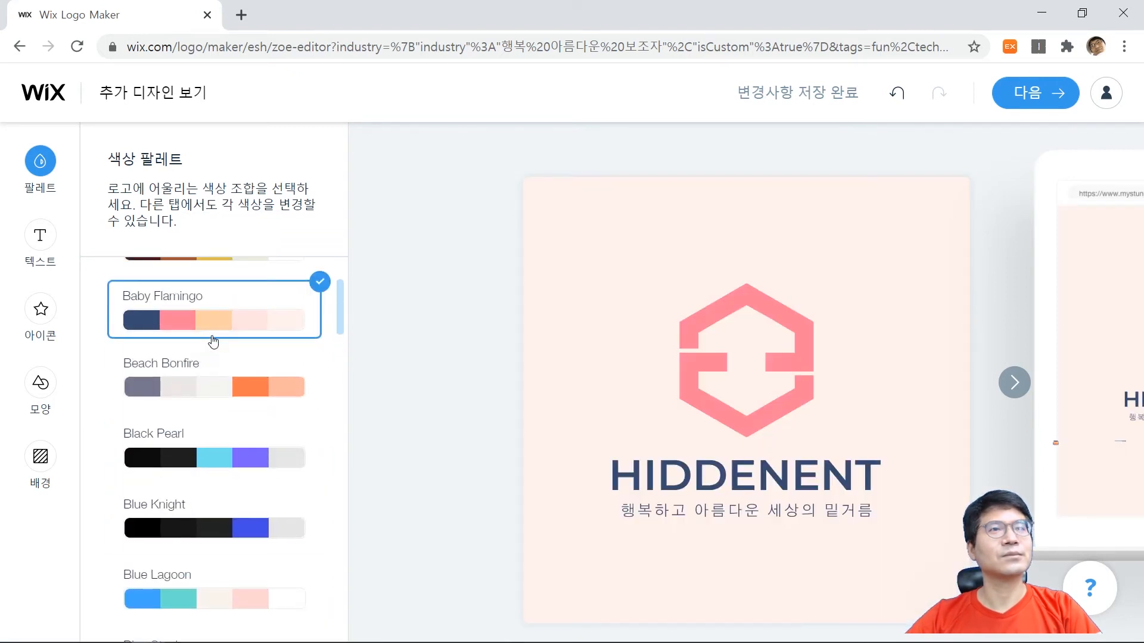
scroll(214, 341, "up", 3)
left_click(208, 353)
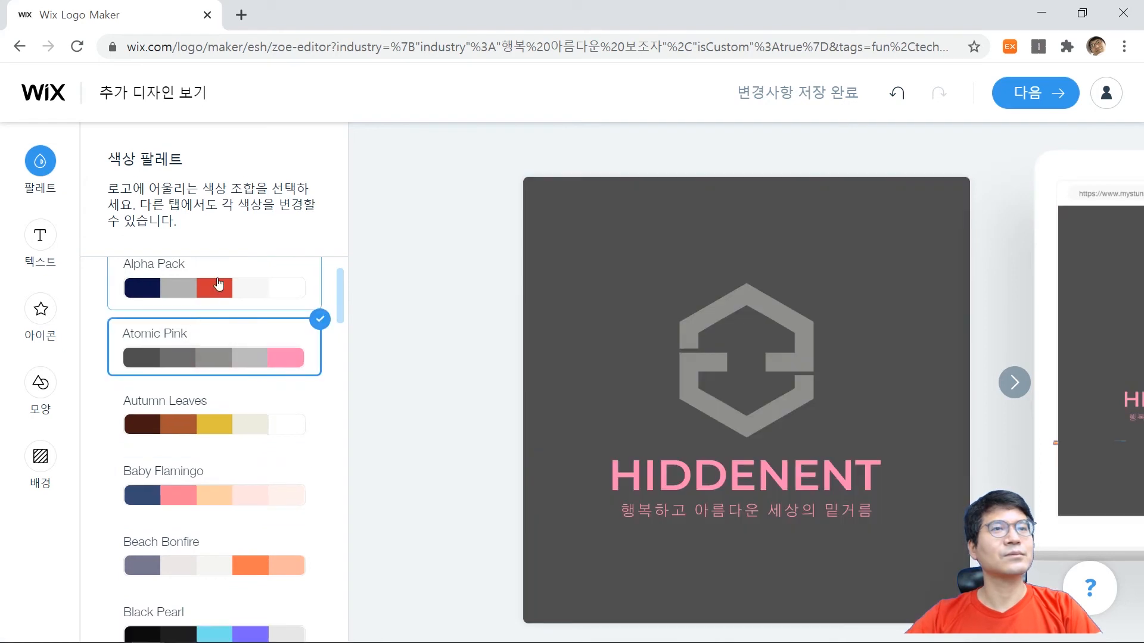
Compare the Alpha Pack and Atomic Pink colour palettes, and apply the Autumn Leaves palette to the logo.
left_click(219, 284)
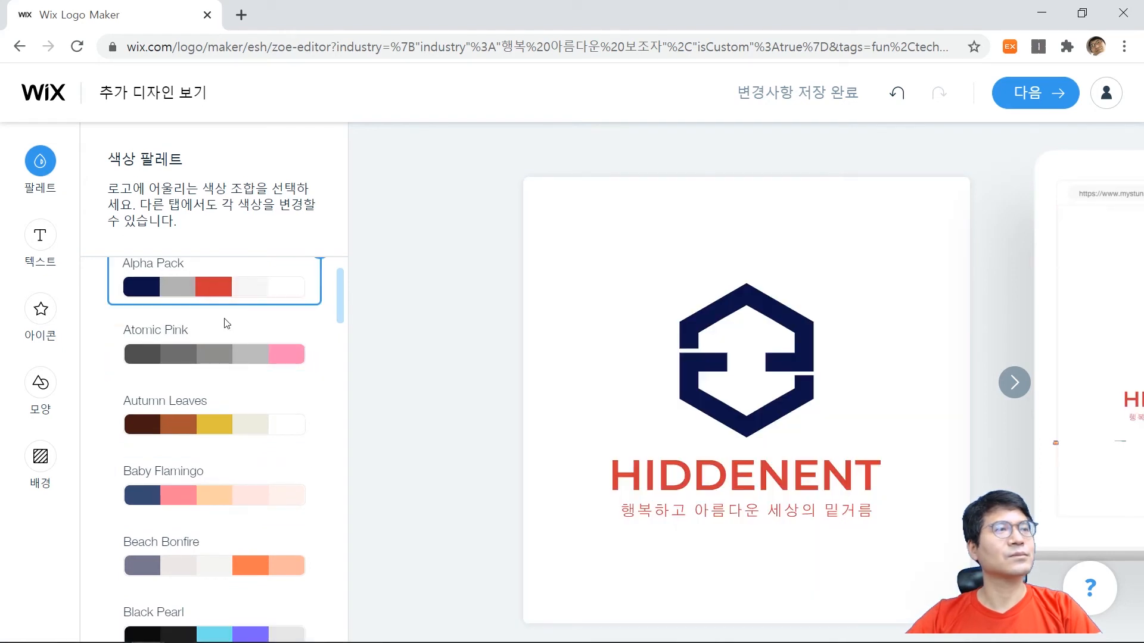
left_click(227, 358)
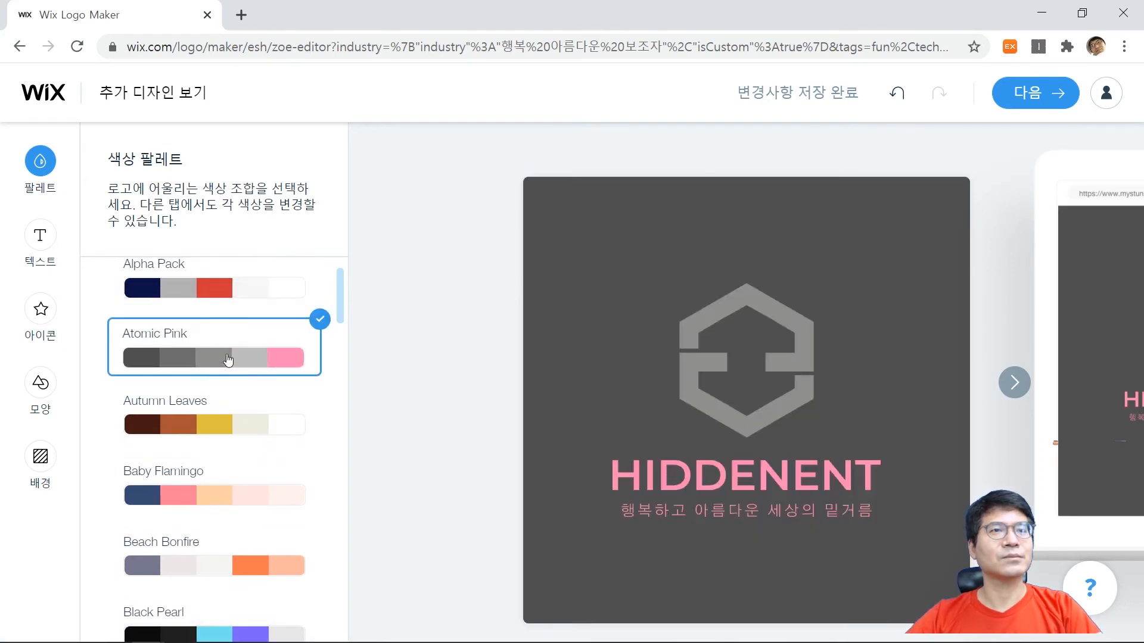
left_click(232, 439)
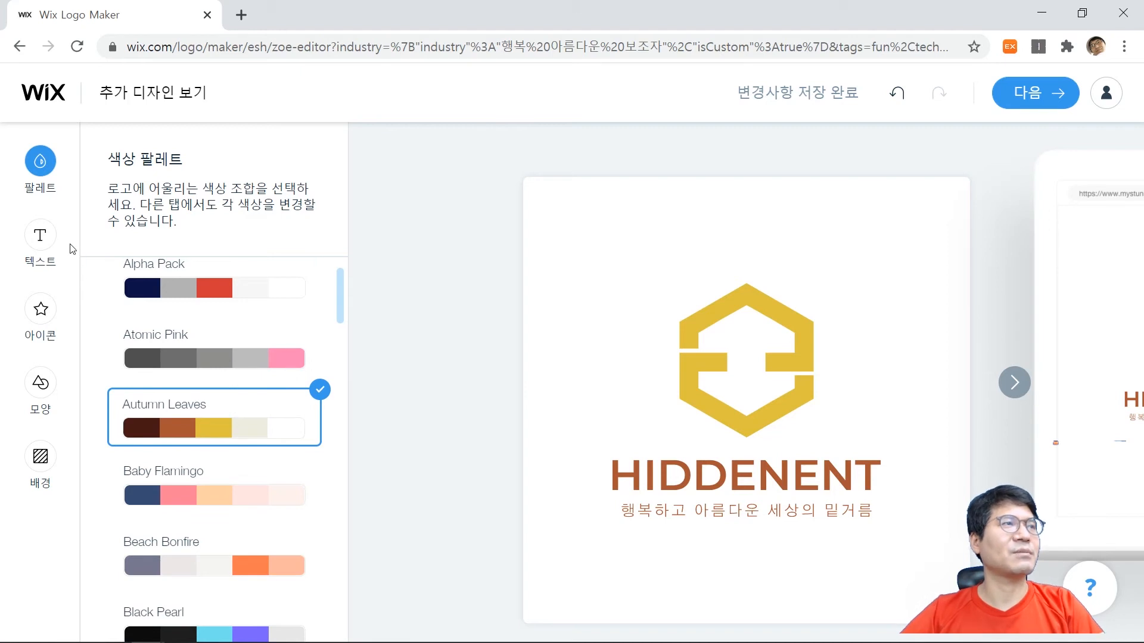
Customize the HIDDENENT business name text and set its size to 20 px.
left_click(53, 237)
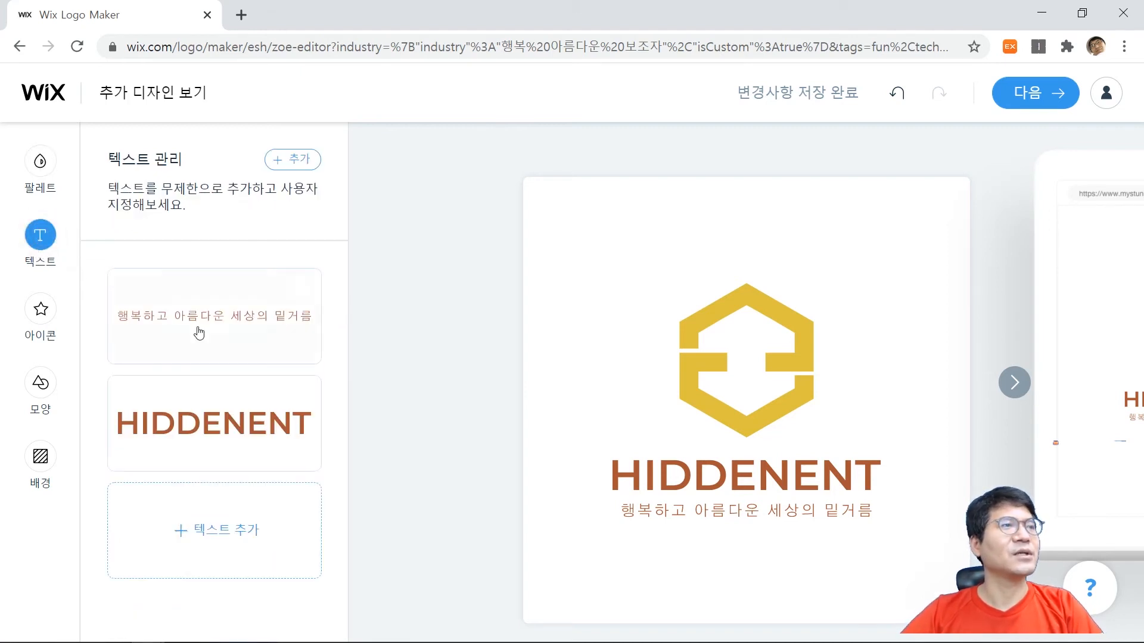
mouse_move(232, 352)
mouse_move(235, 419)
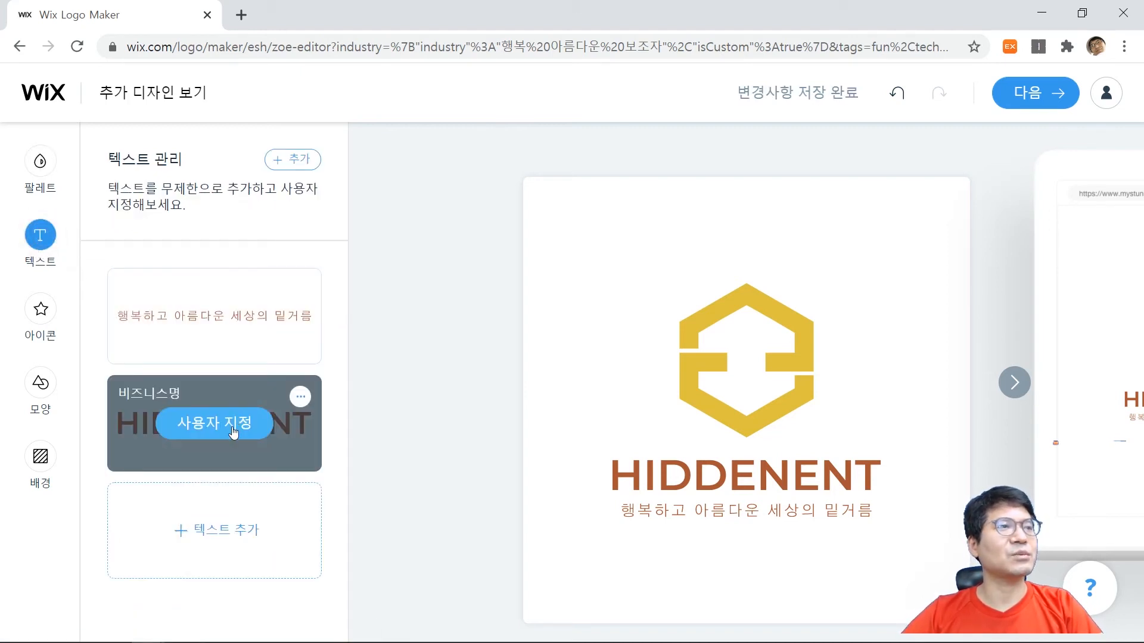
left_click(300, 397)
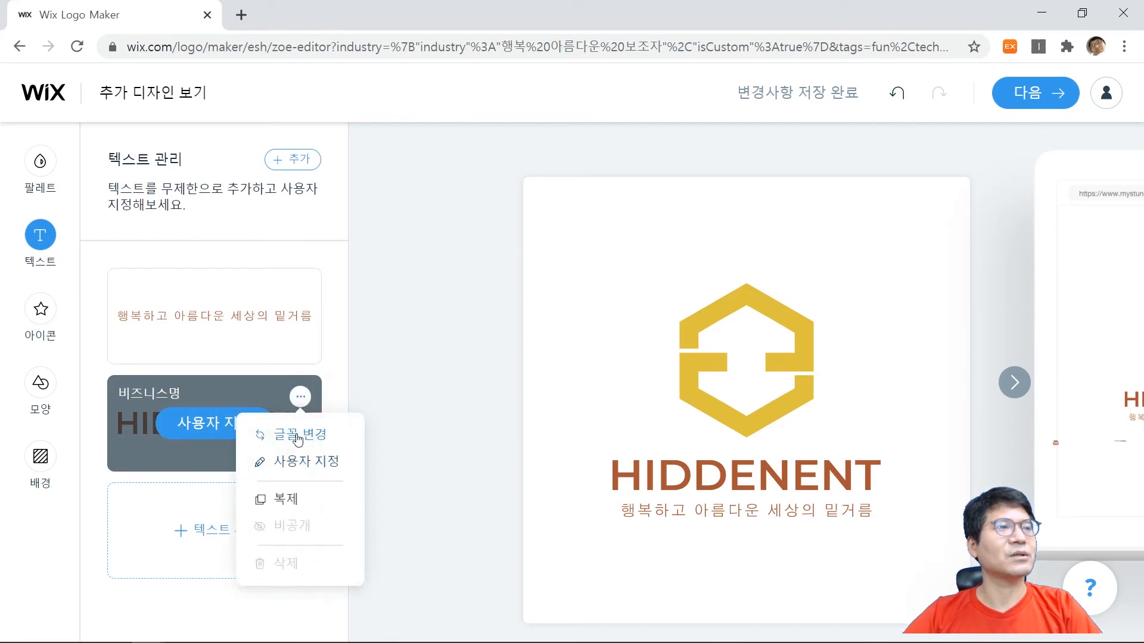
left_click(212, 431)
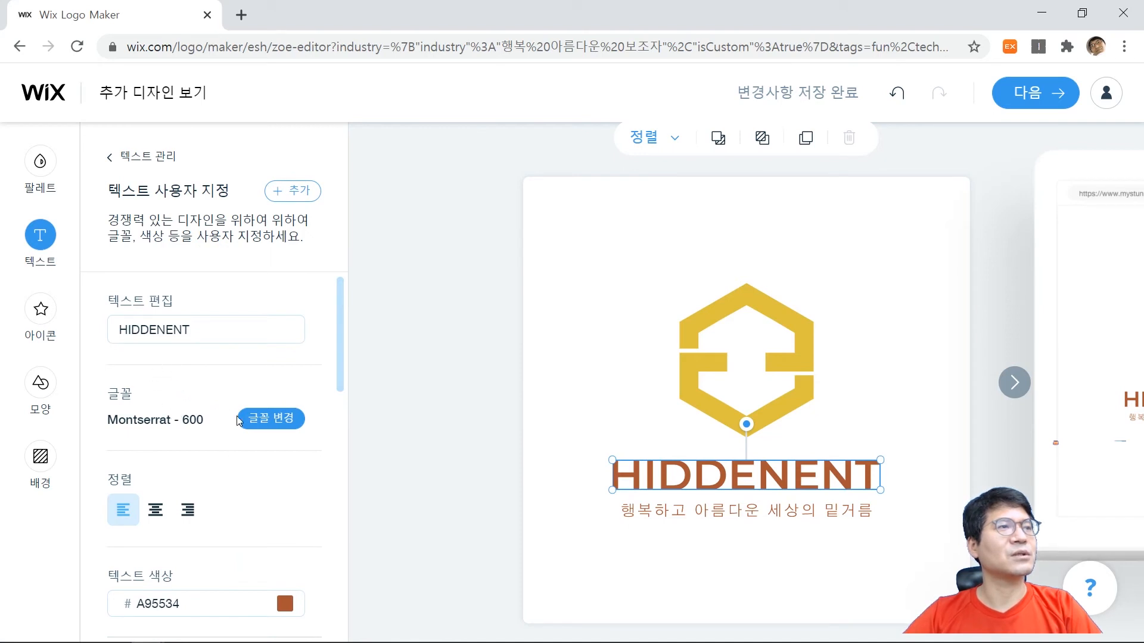
scroll(184, 494, "down", 5)
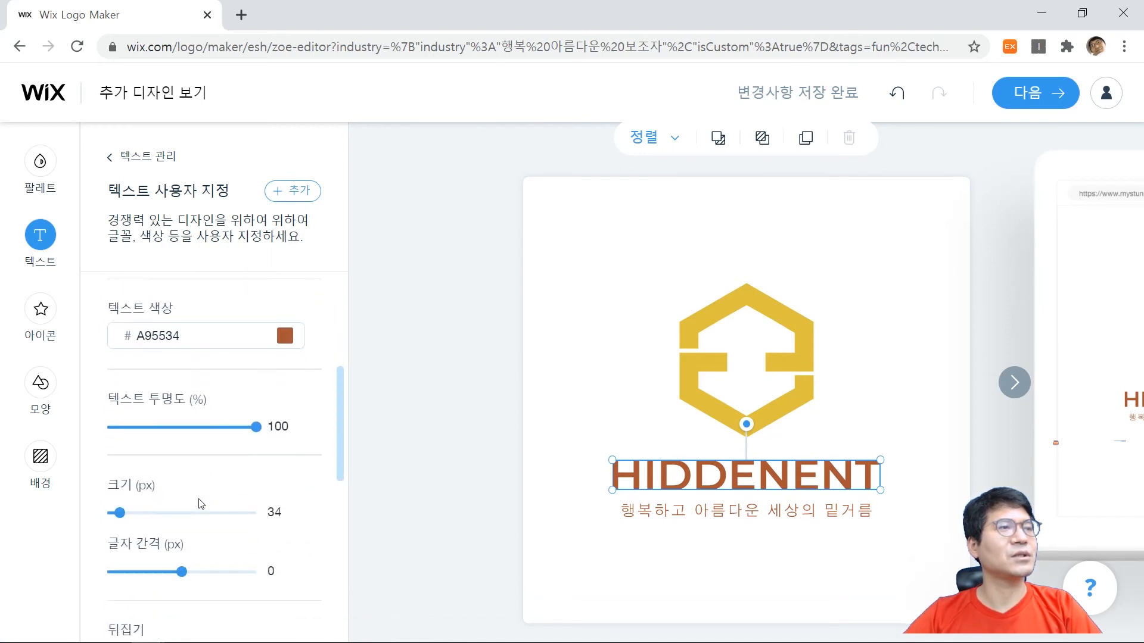
scroll(179, 500, "down", 2)
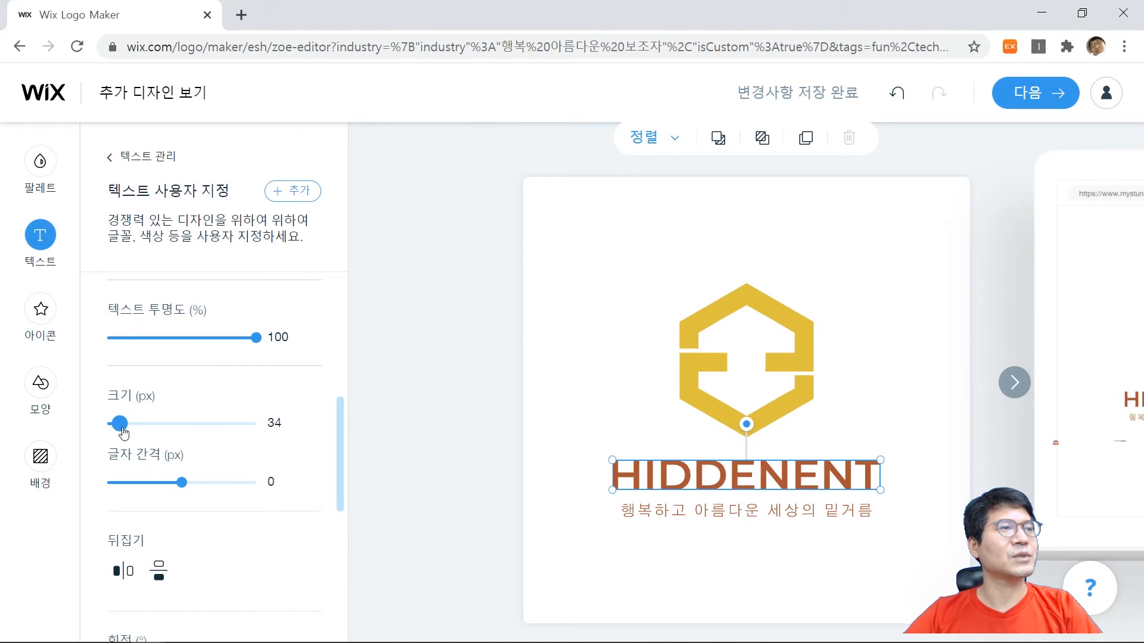
mouse_move(123, 433)
left_mouse_down()
mouse_move(106, 434)
mouse_move(118, 435)
left_mouse_up()
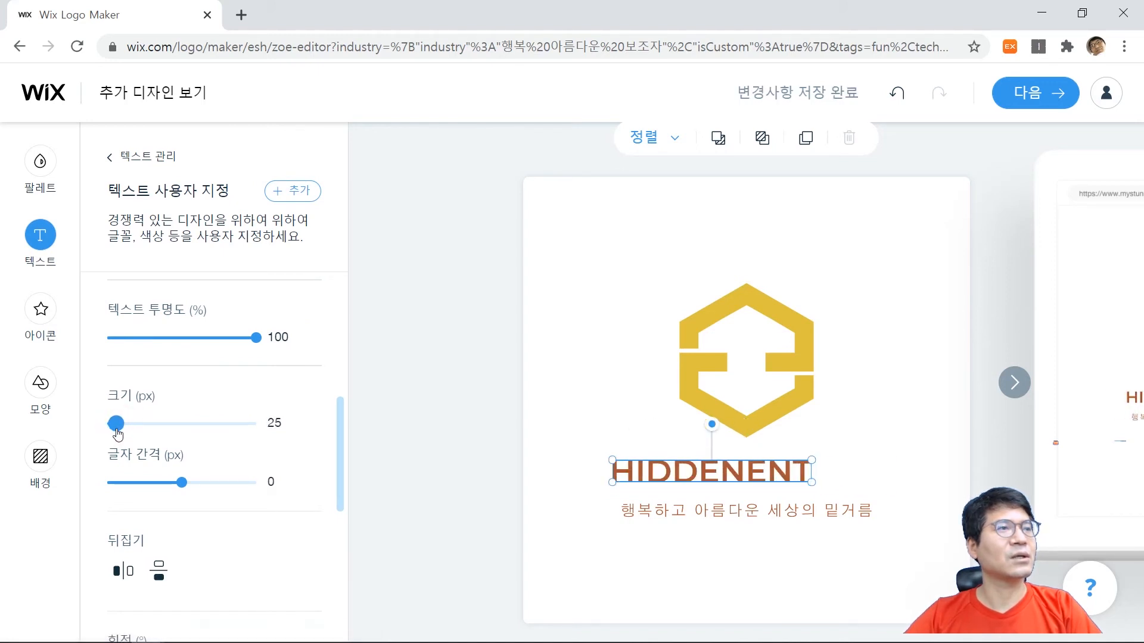
left_click(274, 423)
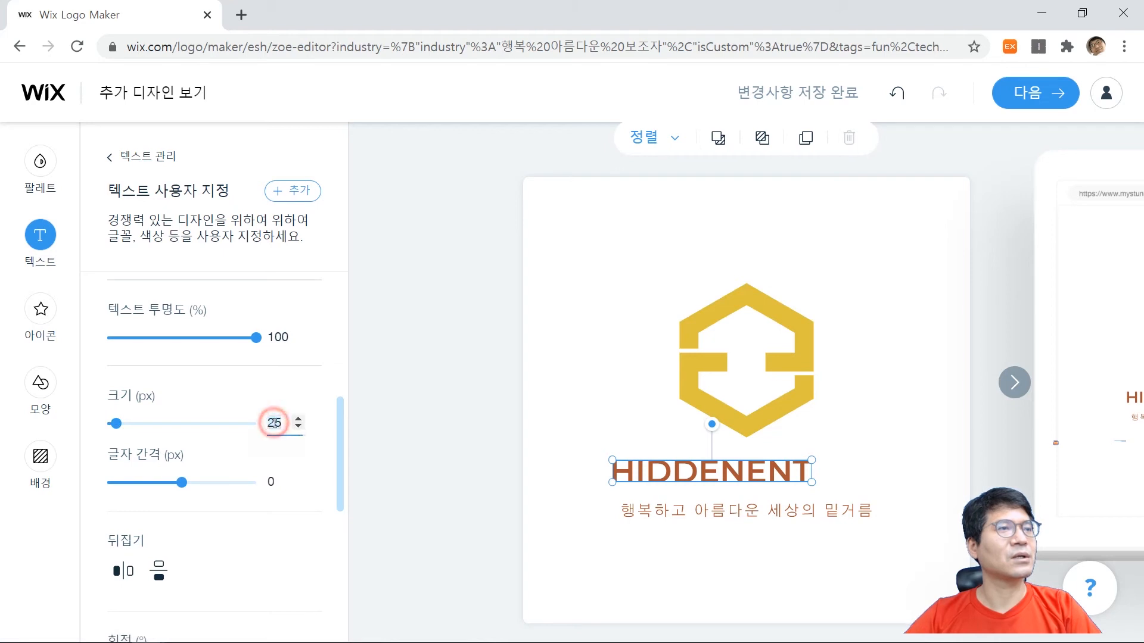
type("20")
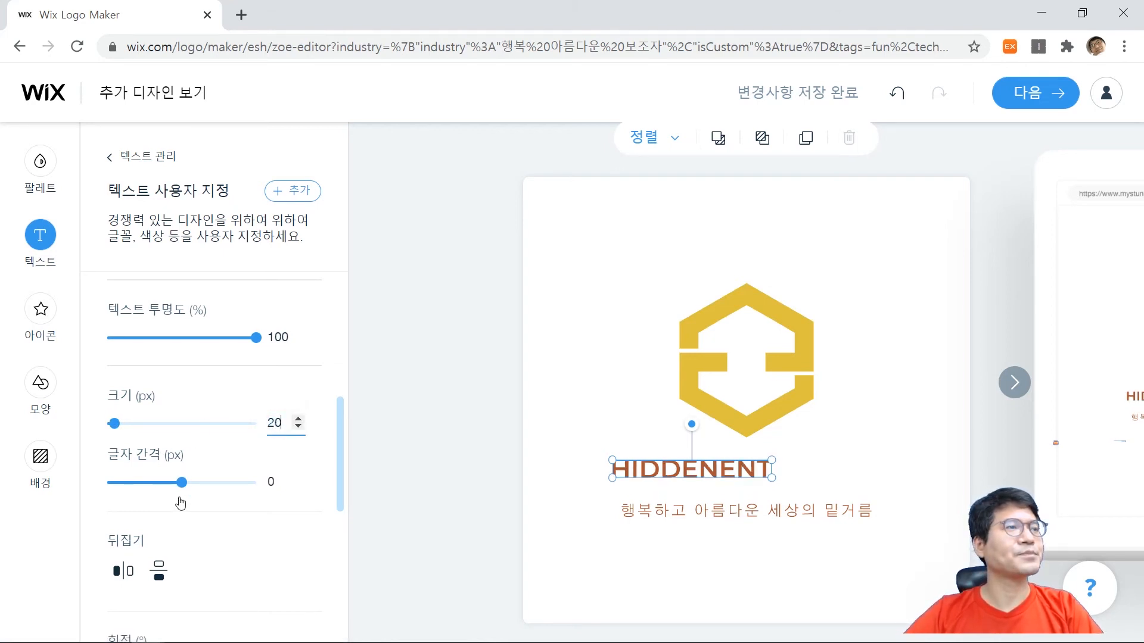
Set the HIDDENENT text's horizontal position to 162 px so it is centred beneath the icon.
scroll(225, 467, "down", 3)
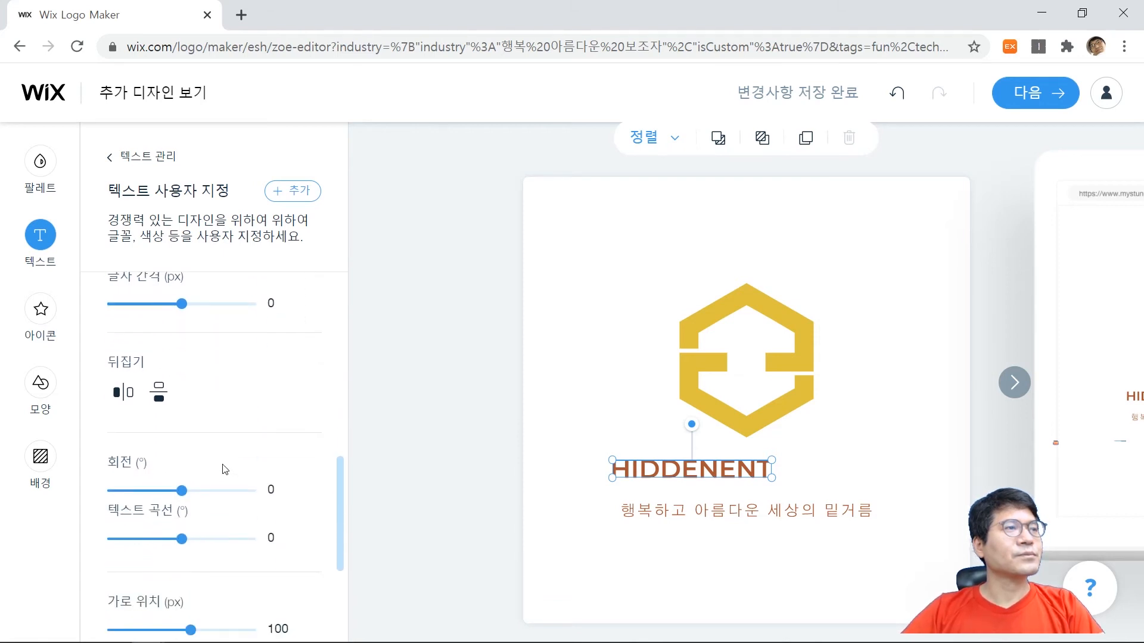
scroll(225, 469, "down", 2)
scroll(223, 468, "down", 2)
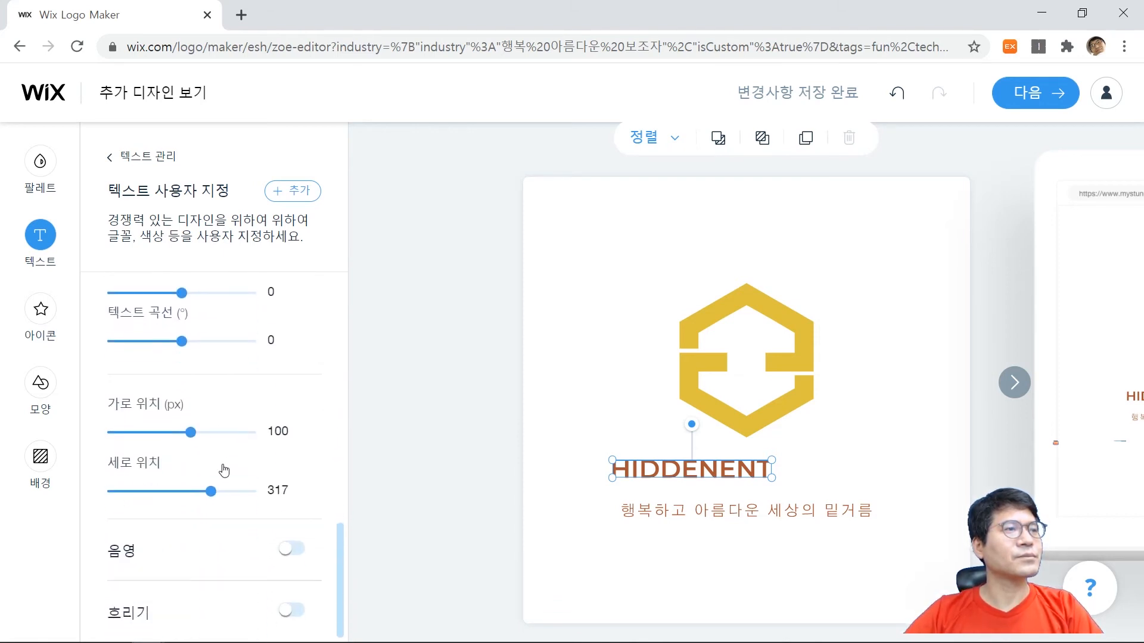
mouse_move(190, 435)
left_mouse_down()
mouse_move(255, 433)
mouse_move(183, 436)
mouse_move(198, 434)
left_mouse_up()
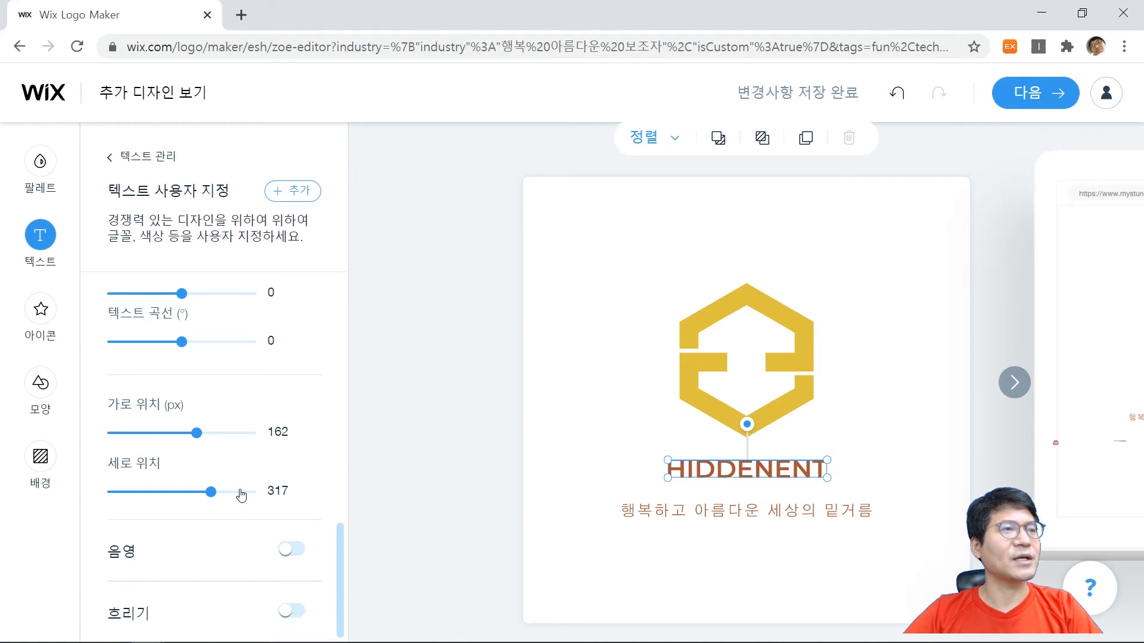
Set the Korean tagline's size to 12 px and move it up, centred directly beneath the HIDDENENT text.
left_click(673, 509)
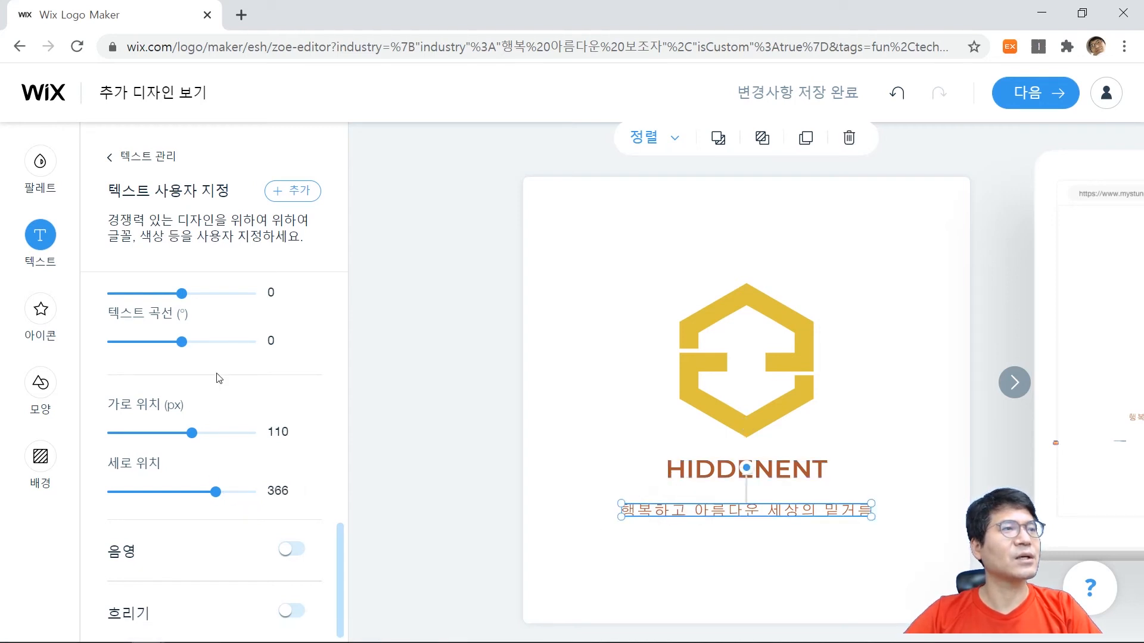
scroll(250, 369, "up", 6)
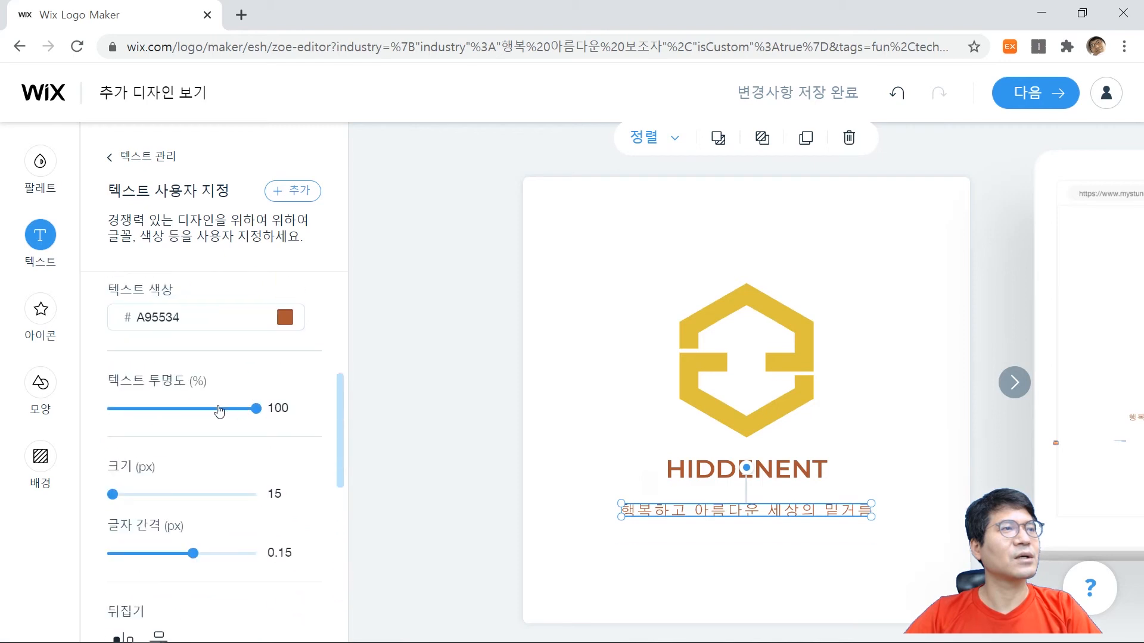
left_click(274, 494)
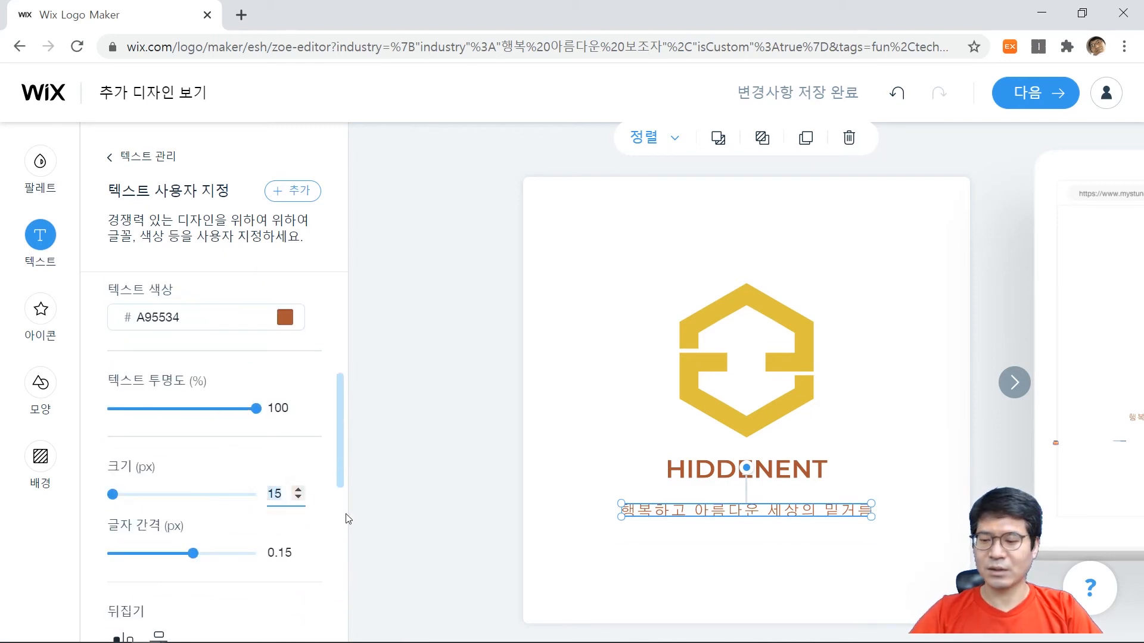
type("12")
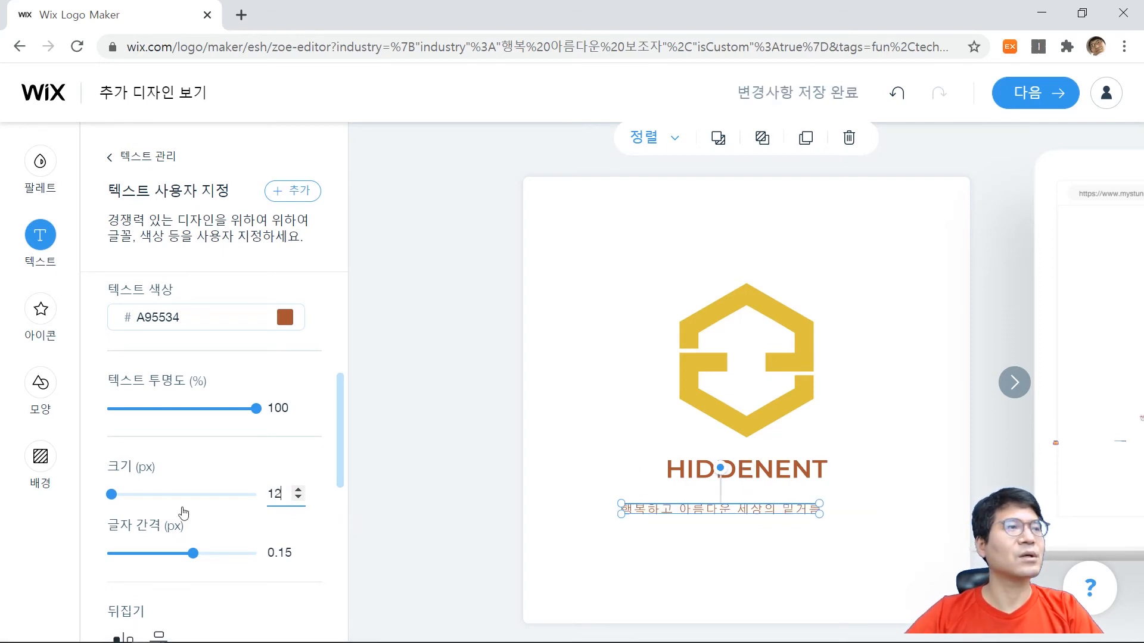
left_click_drag(678, 508, 701, 489)
left_click(669, 570)
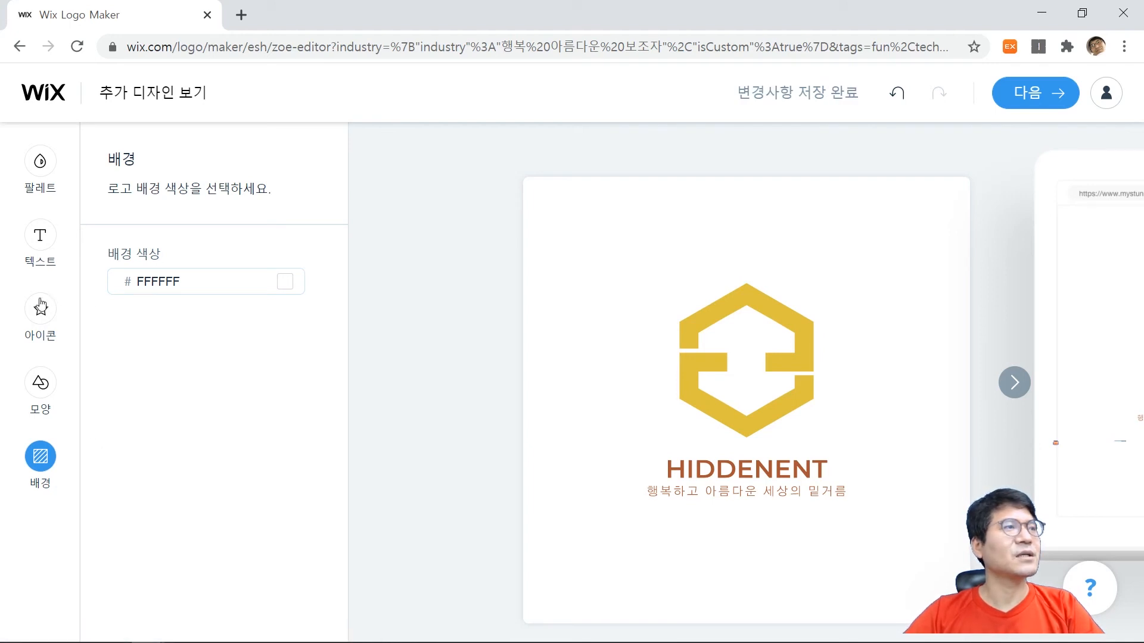
Check the shape and background options and preview the logo on the website, social media, business card and T-shirt mockups.
left_click(46, 393)
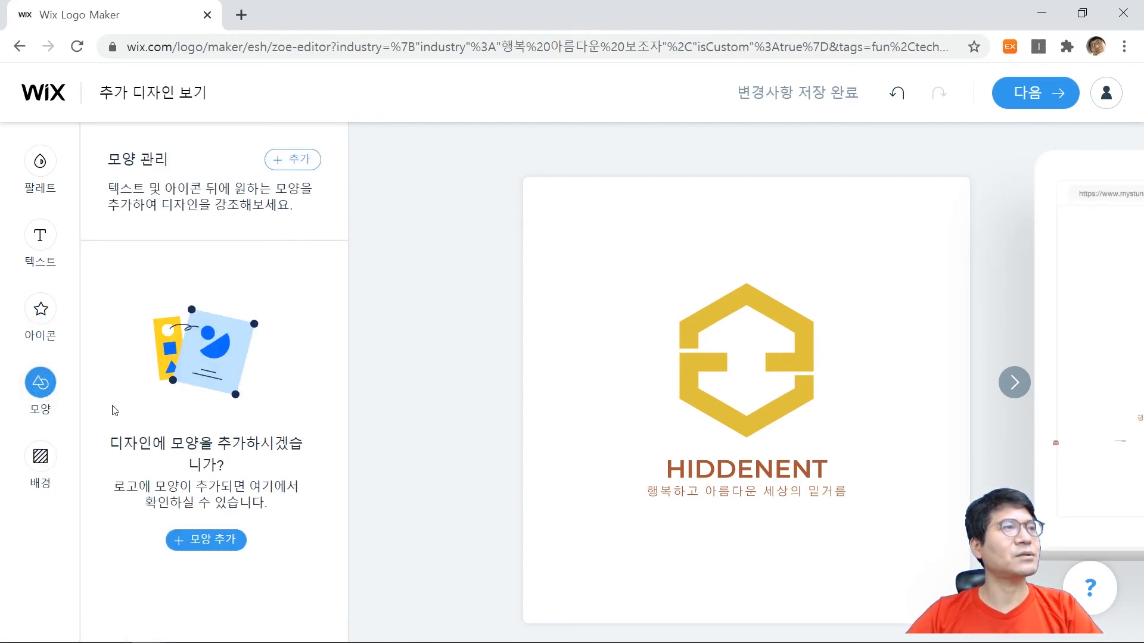
left_click(34, 470)
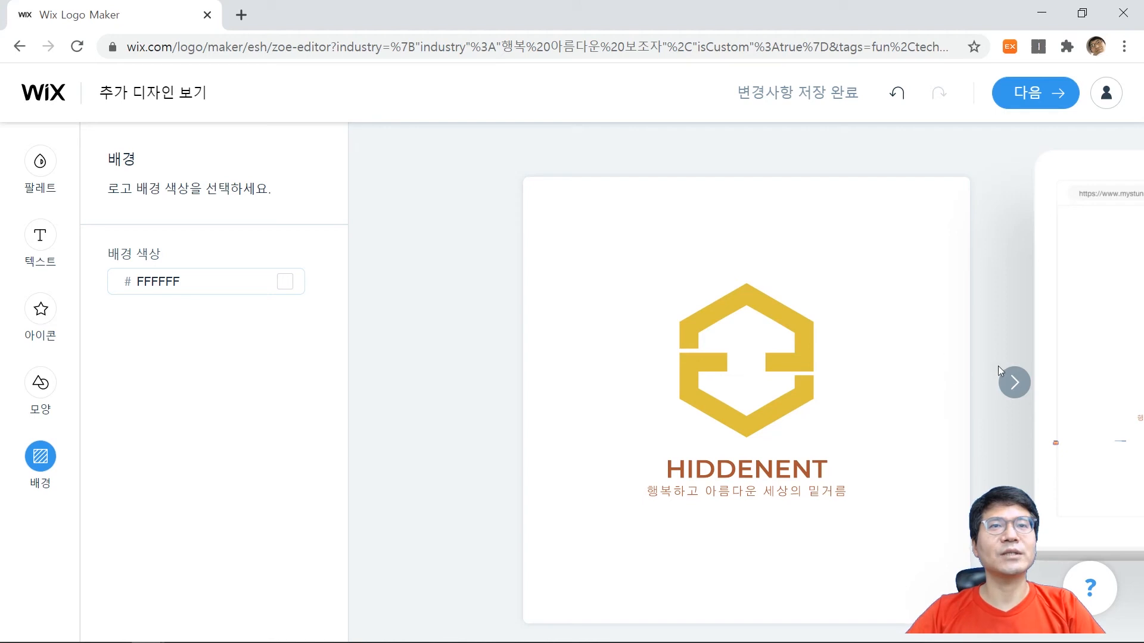
left_click(1008, 404)
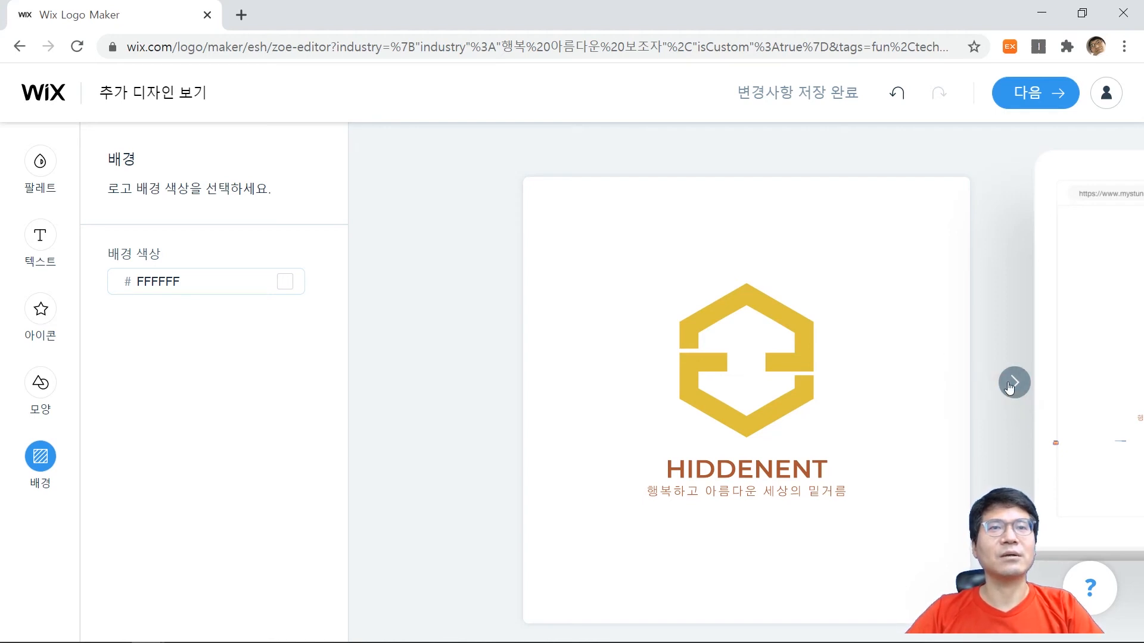
left_click(1012, 385)
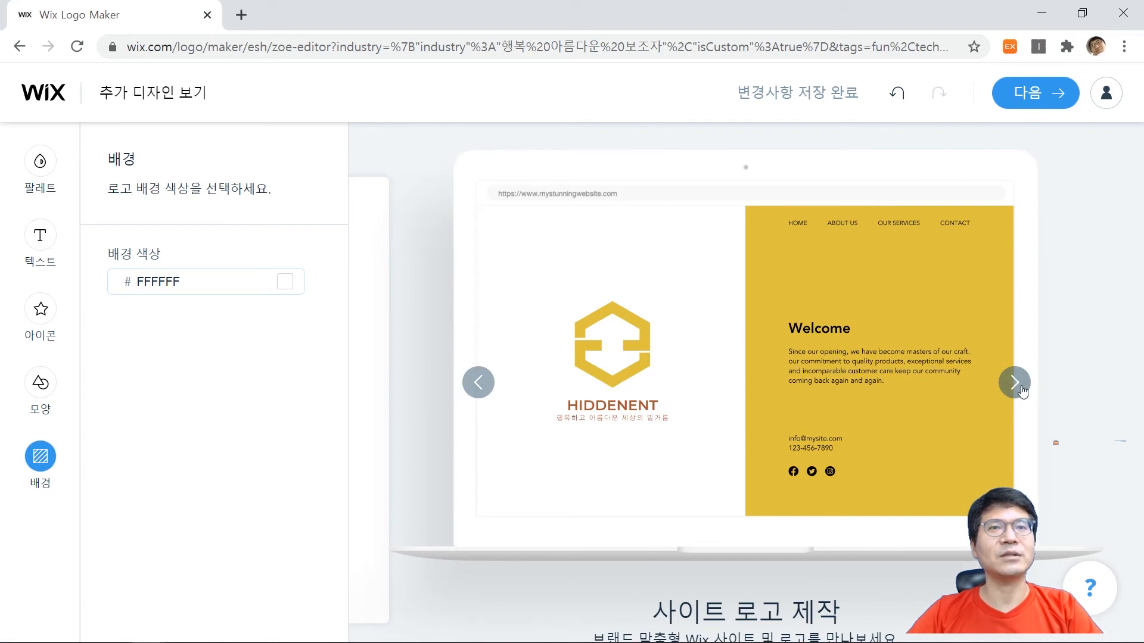
left_click(1021, 386)
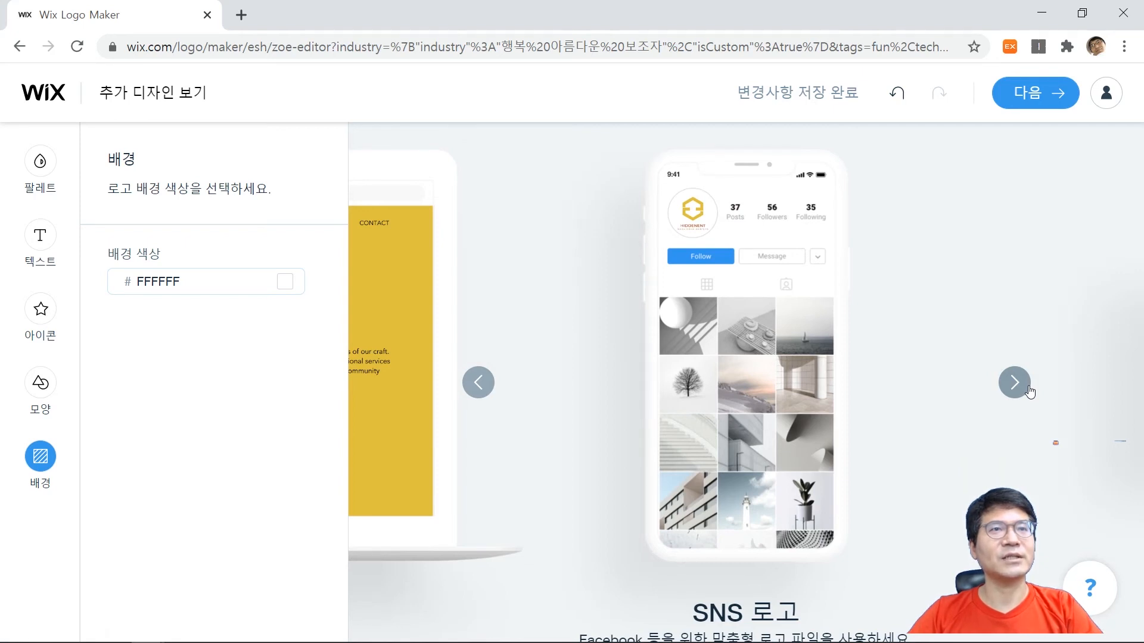
left_click(1019, 388)
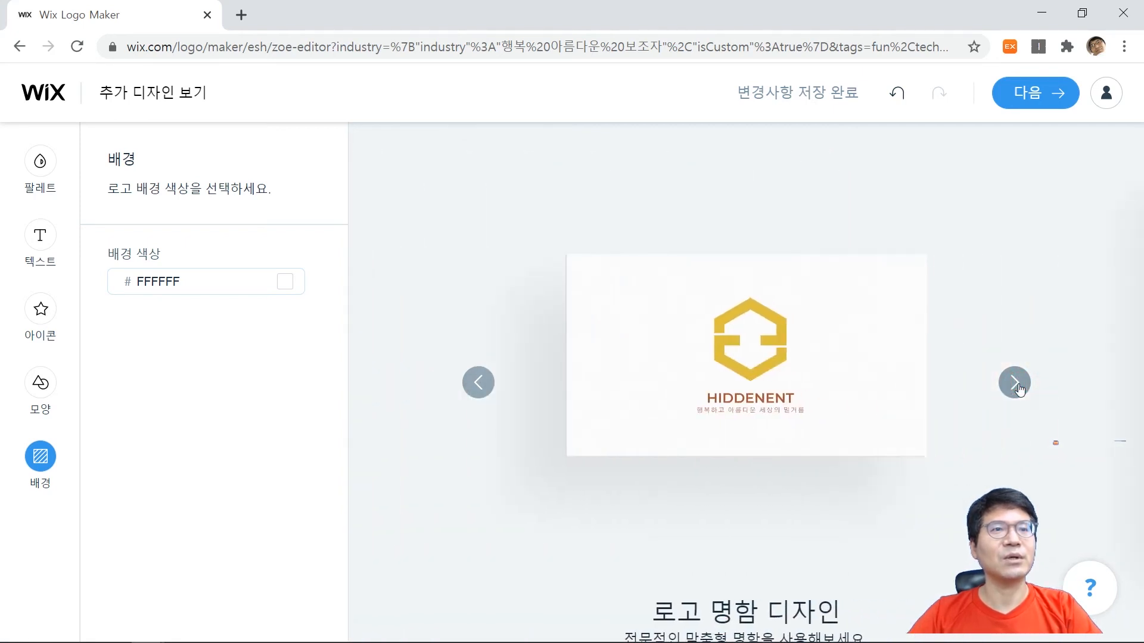
left_click(1020, 388)
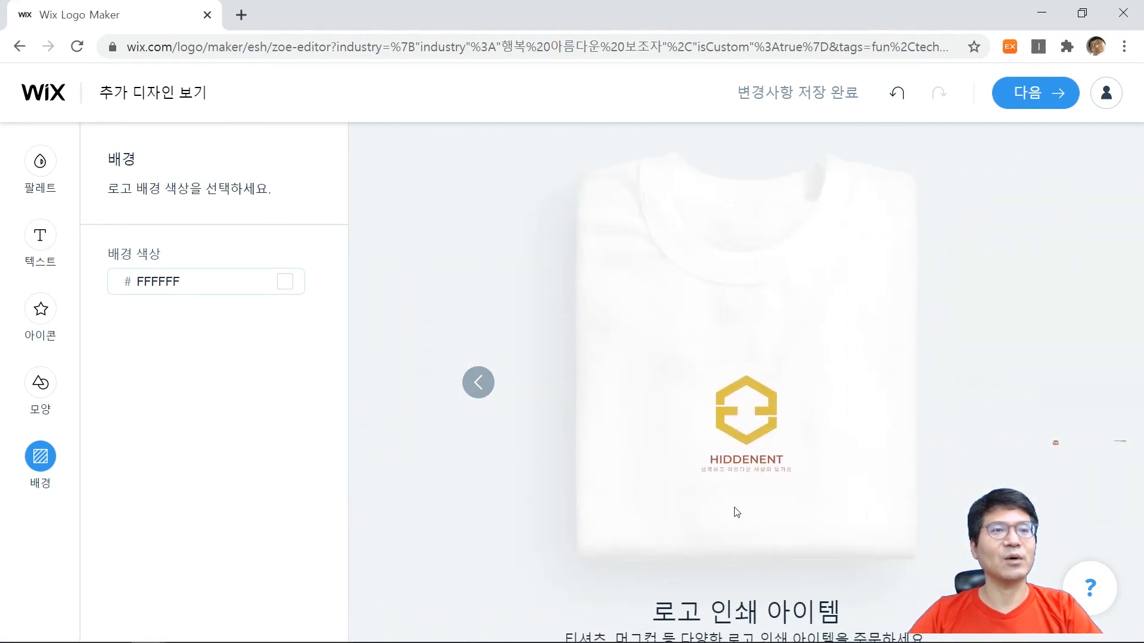
left_click(474, 381)
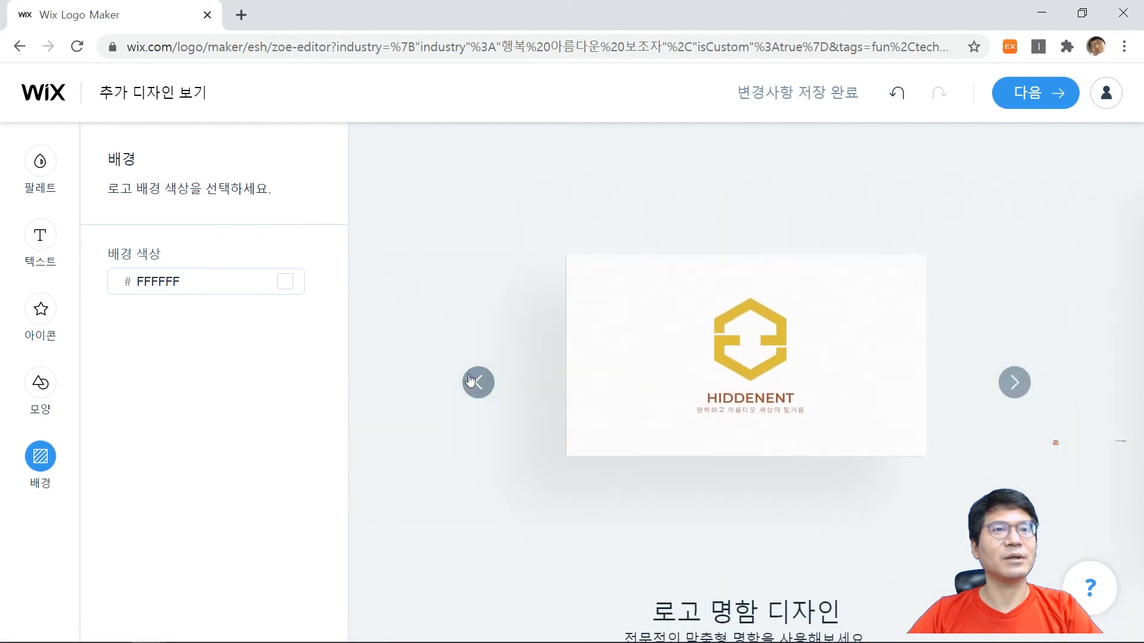
left_click(476, 382)
left_click(477, 381)
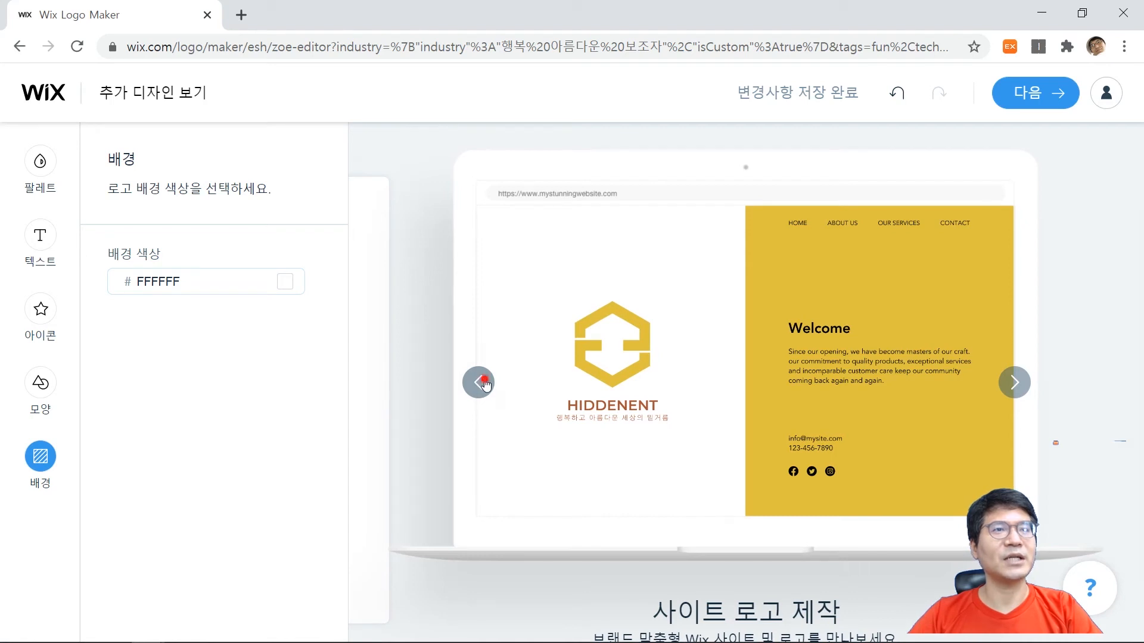
left_click(480, 382)
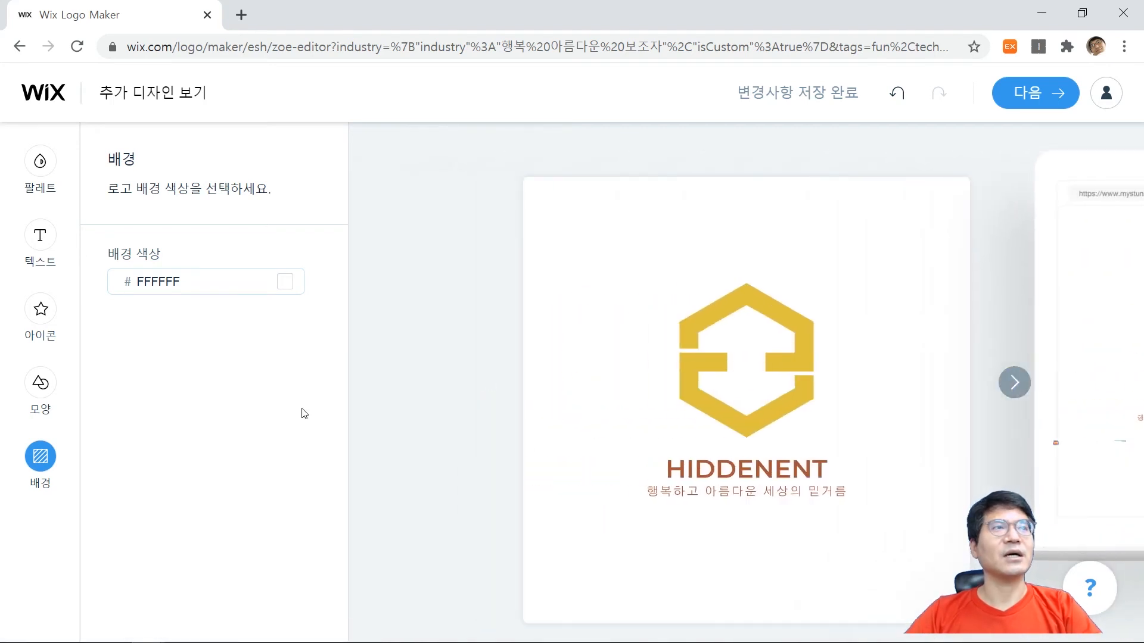
Finish editing the logo and proceed to the page offering the logo download and site creation options.
left_click(1027, 94)
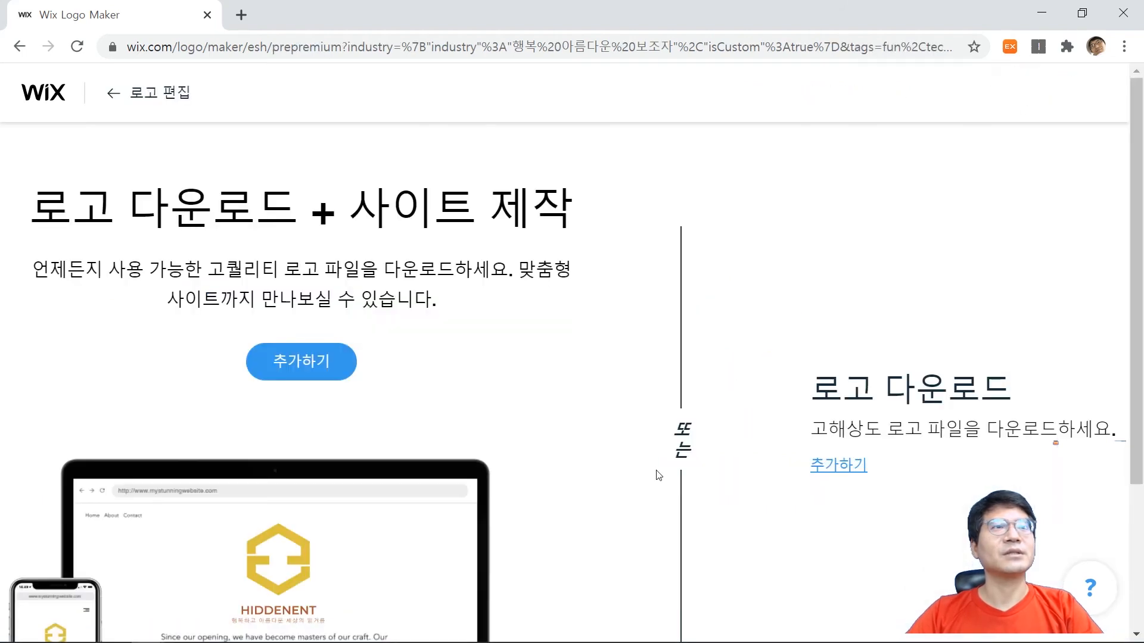
scroll(873, 417, "down", 3)
key("ctrl+minus")
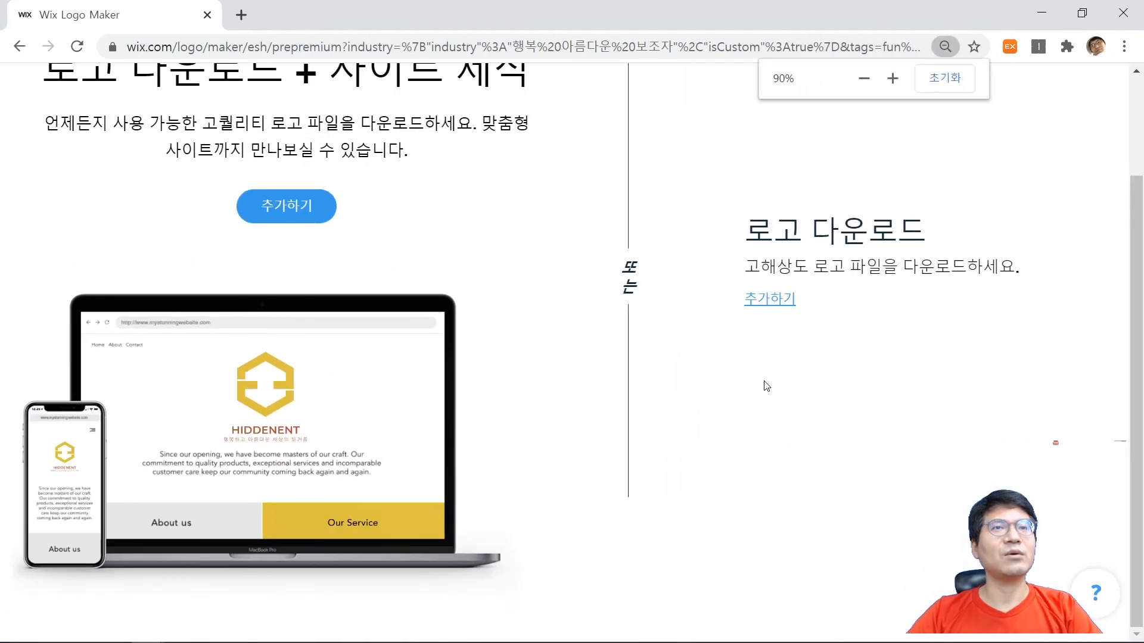
Review the download options and open the plans for the logo-only download.
scroll(768, 390, "up", 2)
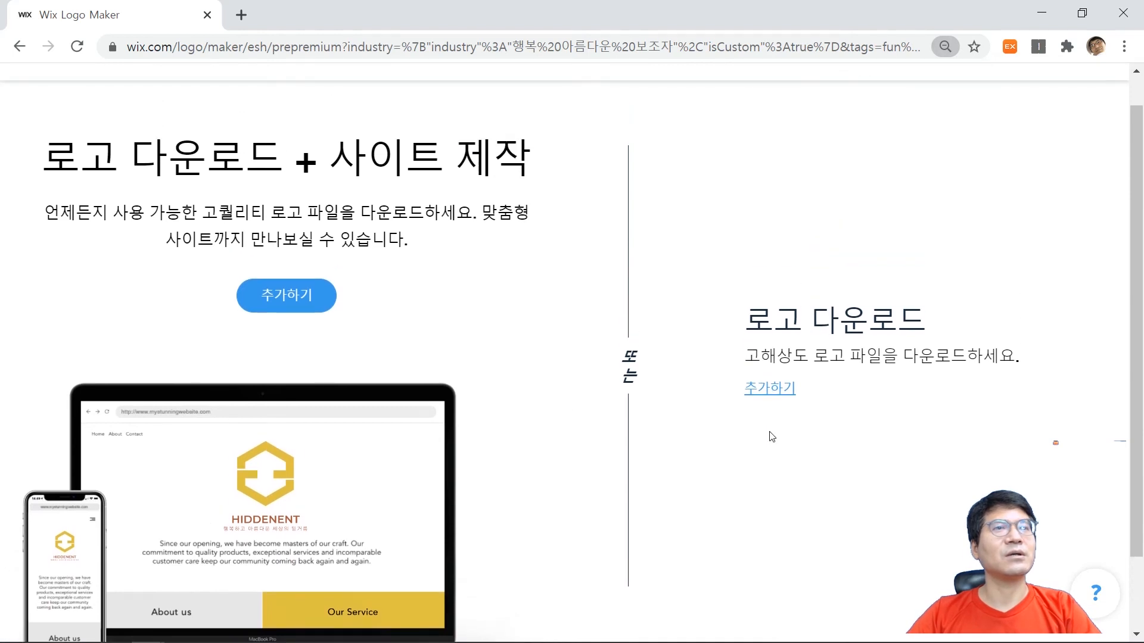
scroll(738, 419, "down", 1)
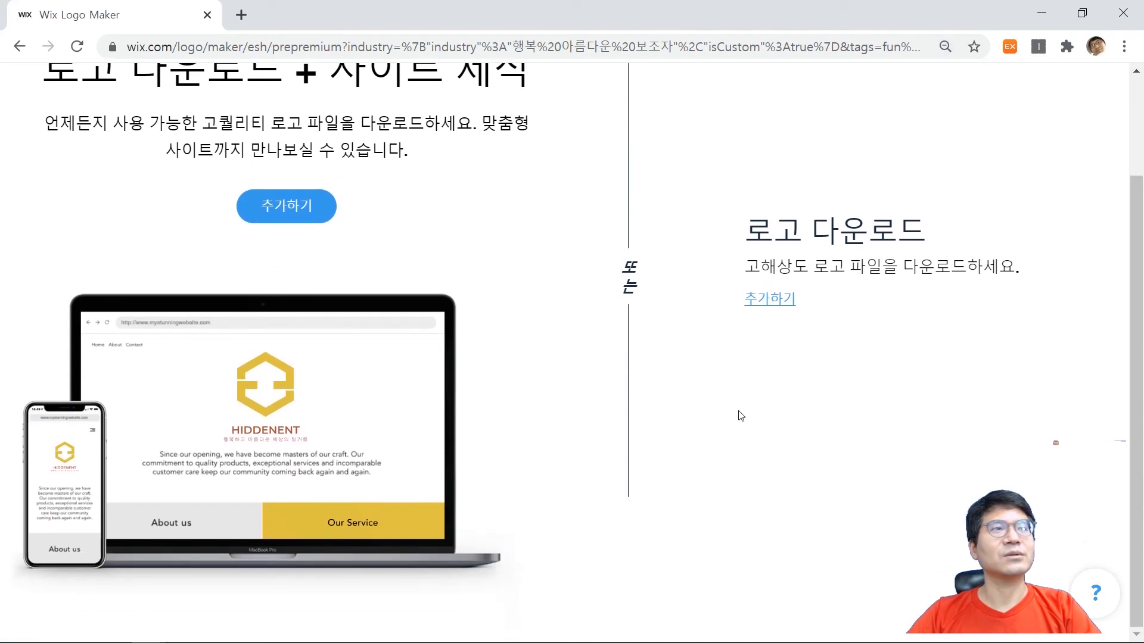
scroll(792, 351, "up", 2)
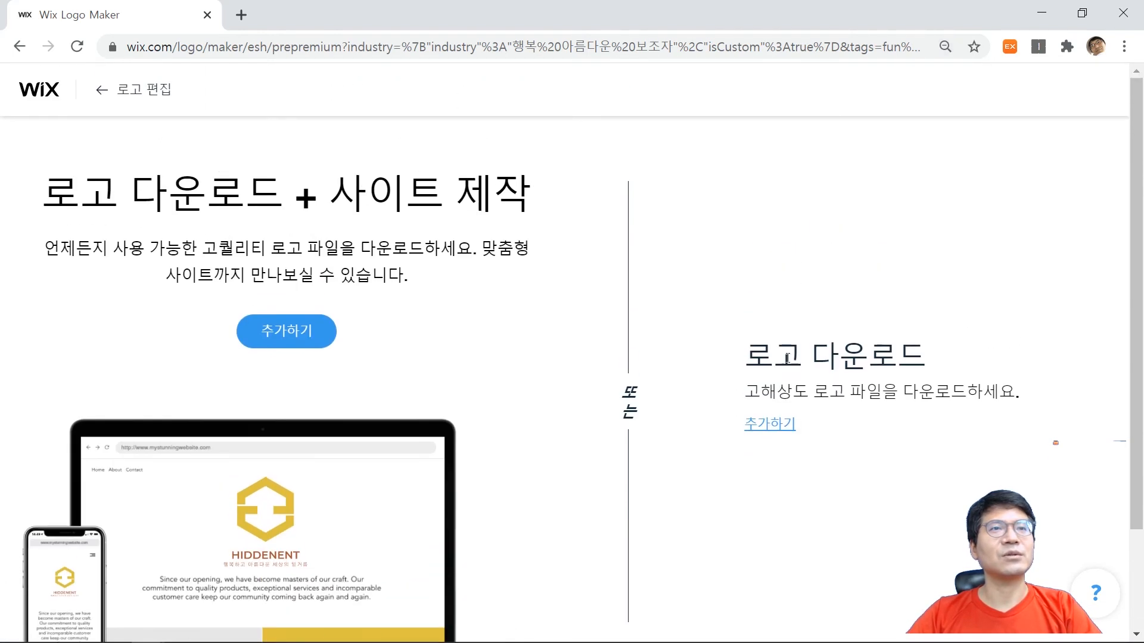
left_click(772, 426)
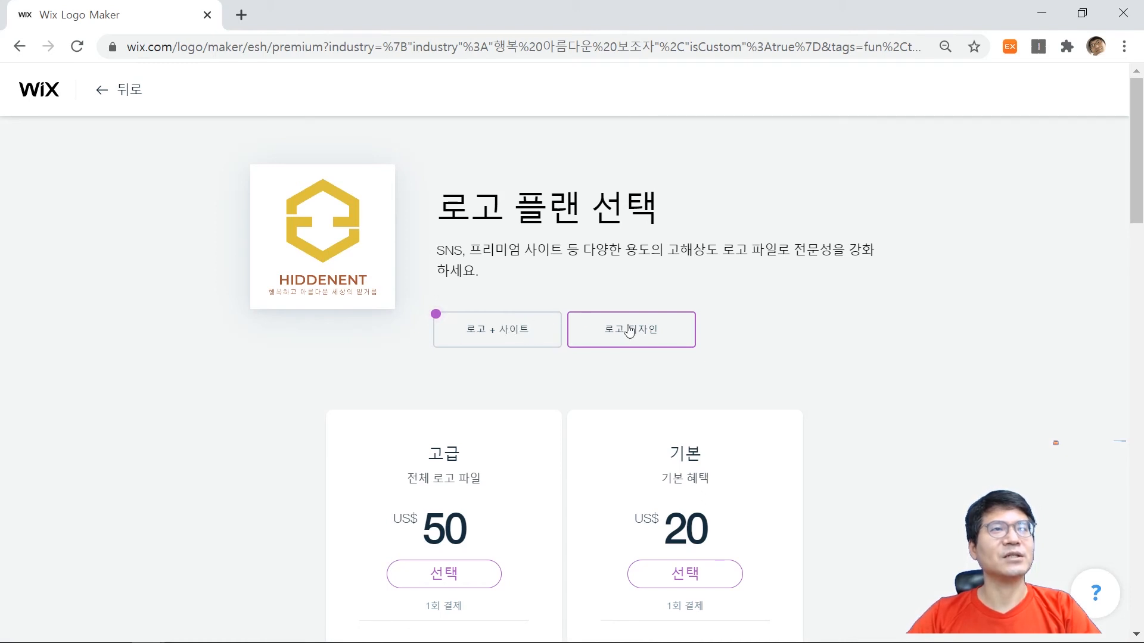
Compare the logo + site plans with the logo-only plans, including prices and included files.
scroll(623, 290, "down", 2)
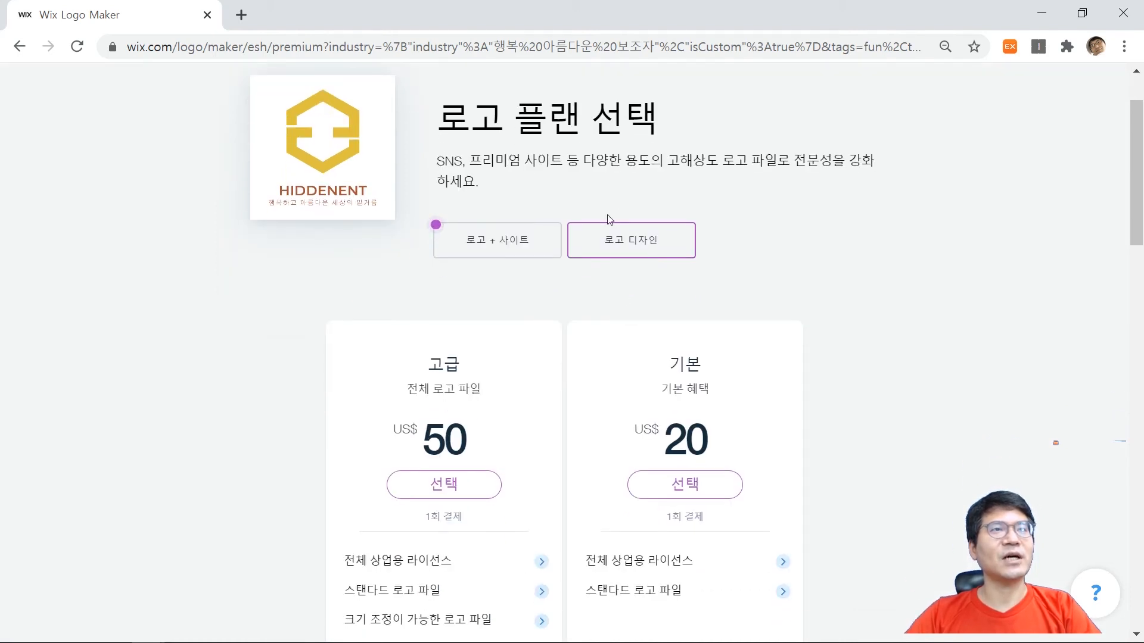
left_click(513, 235)
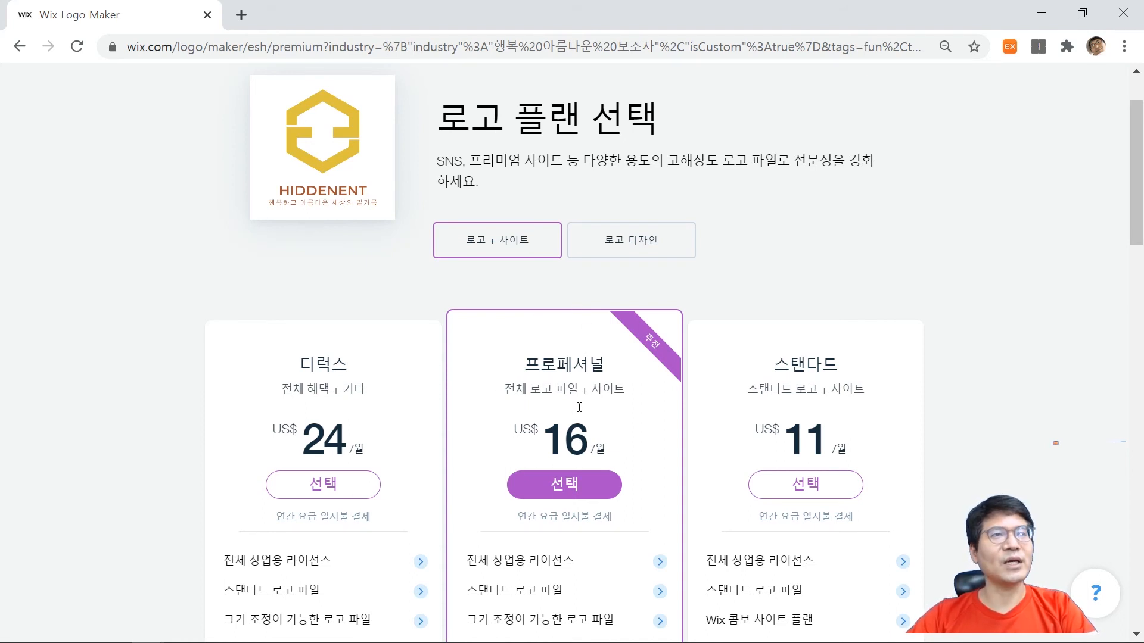
left_click(630, 242)
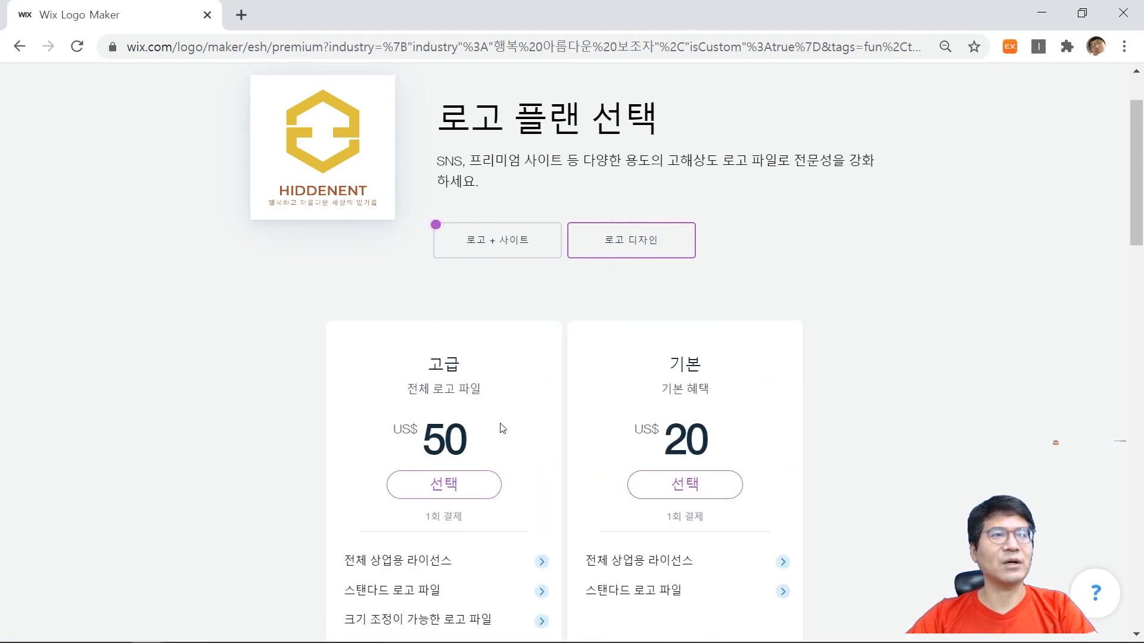
scroll(513, 417, "down", 1)
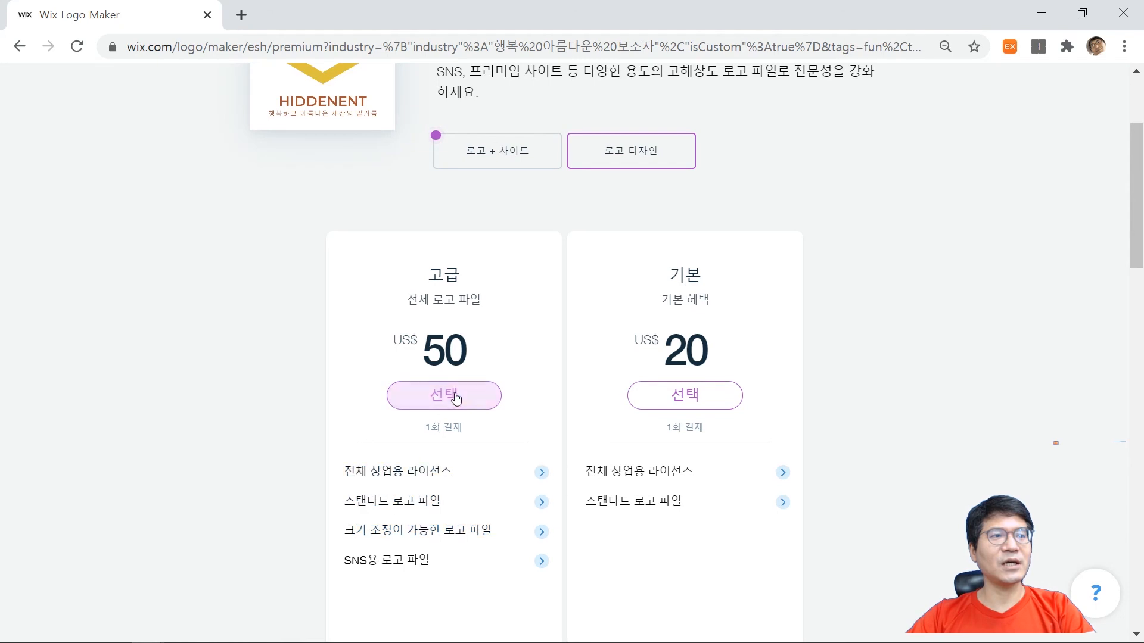
Search Google for "픽슬러 에디터" in a new browser tab.
key("ctrl+t")
type("피글")
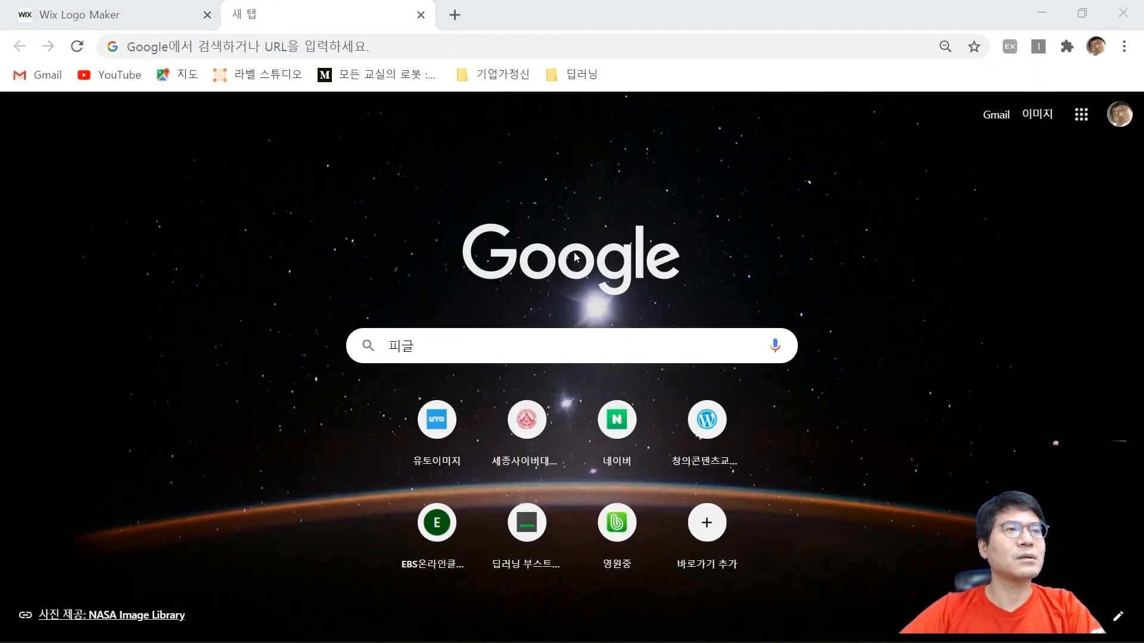
double_click(456, 357)
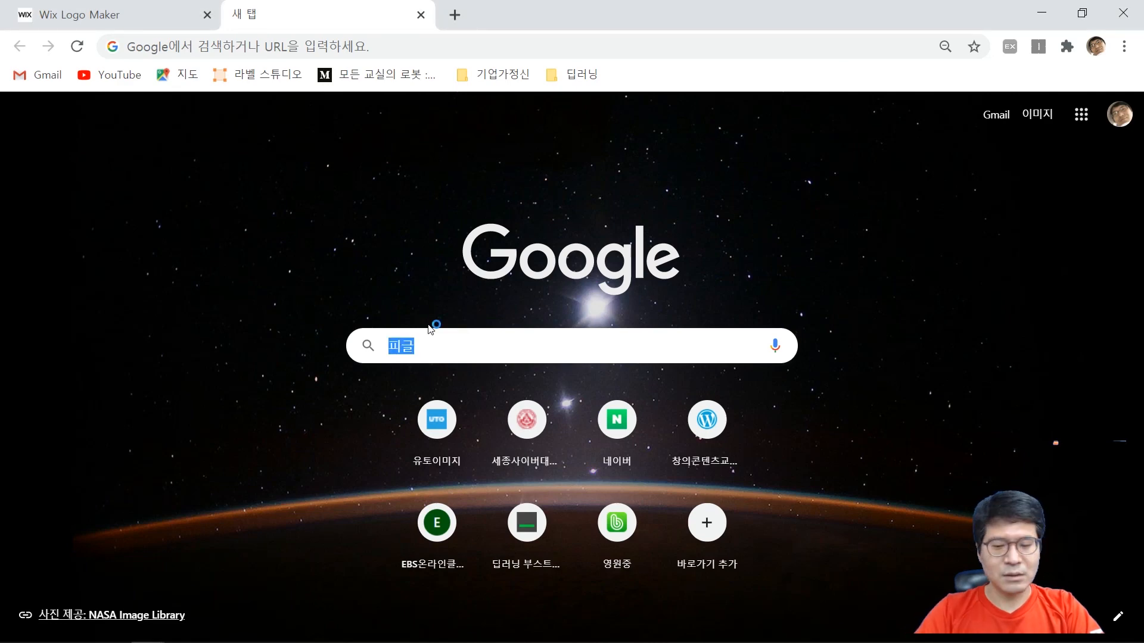
type("ㅍ")
type("슬러")
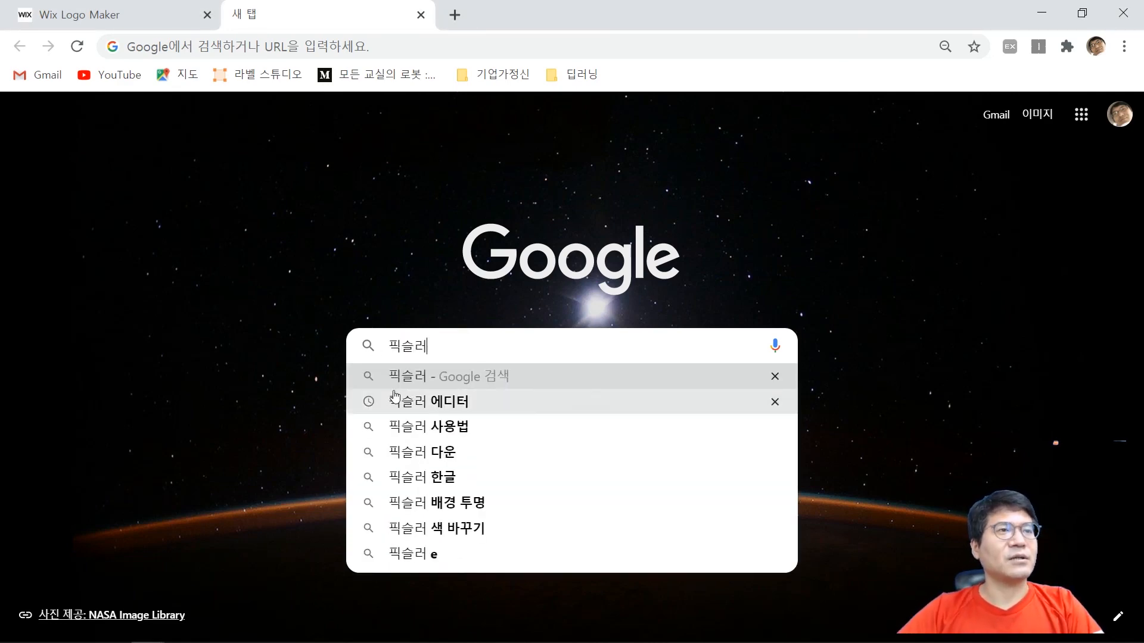
left_click(474, 400)
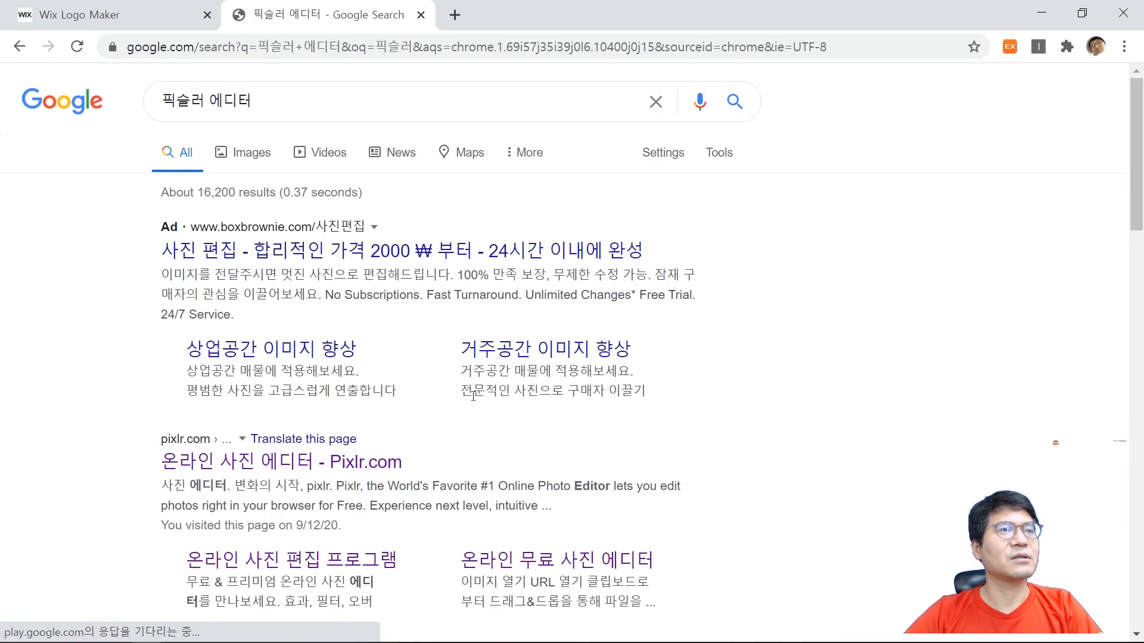
Open the Pixlr.com online photo editor and start a new image in Pixlr X.
left_click(300, 468)
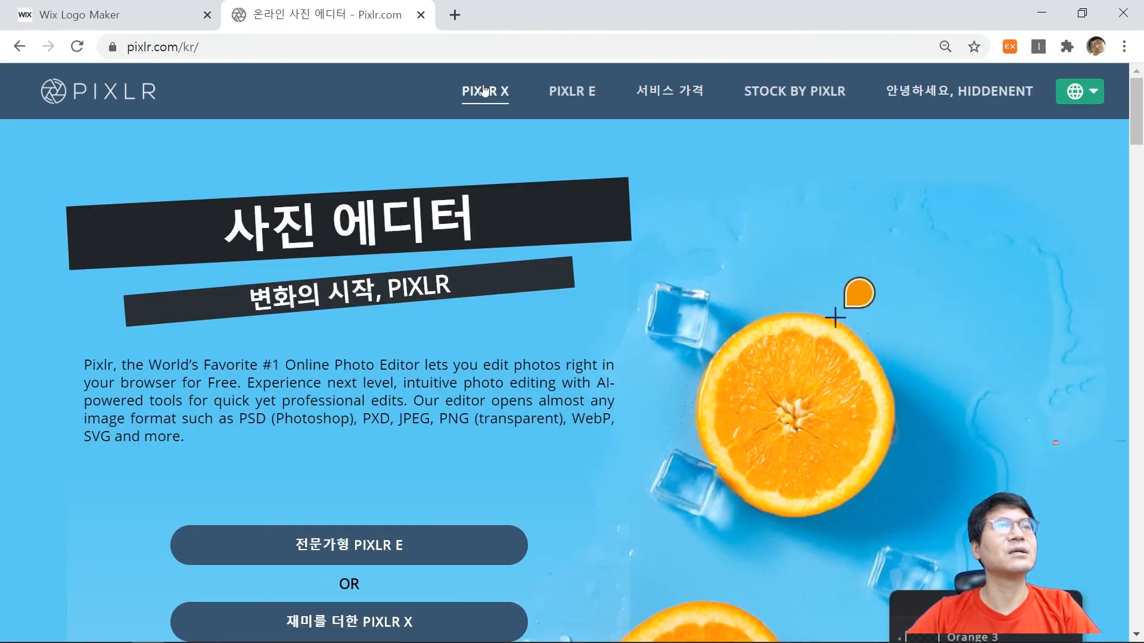
left_click(484, 90)
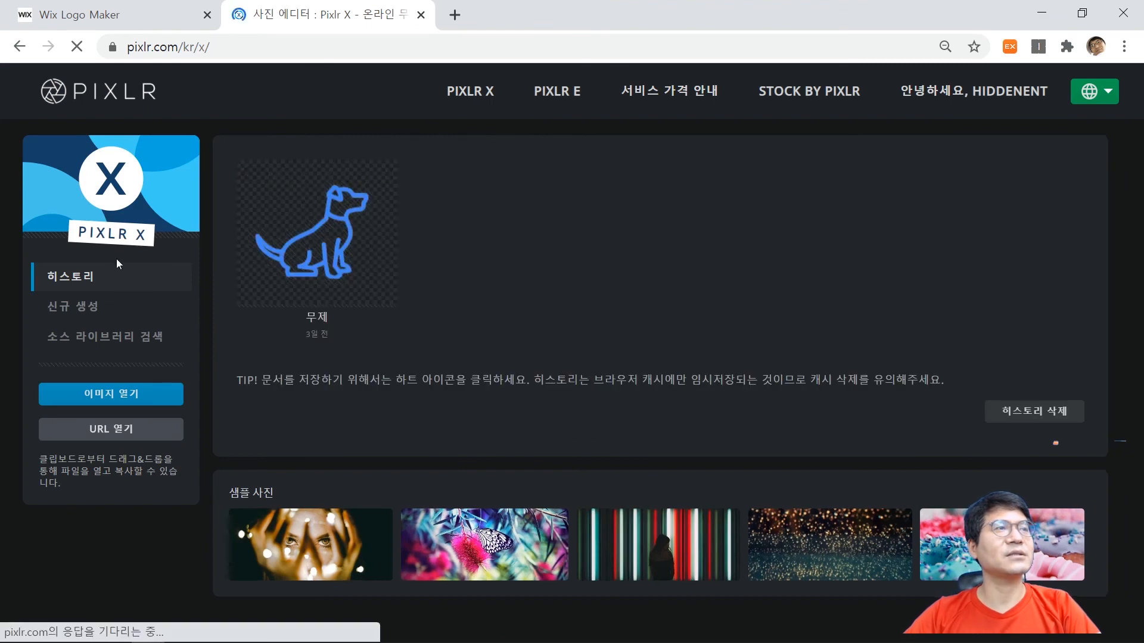
left_click(97, 311)
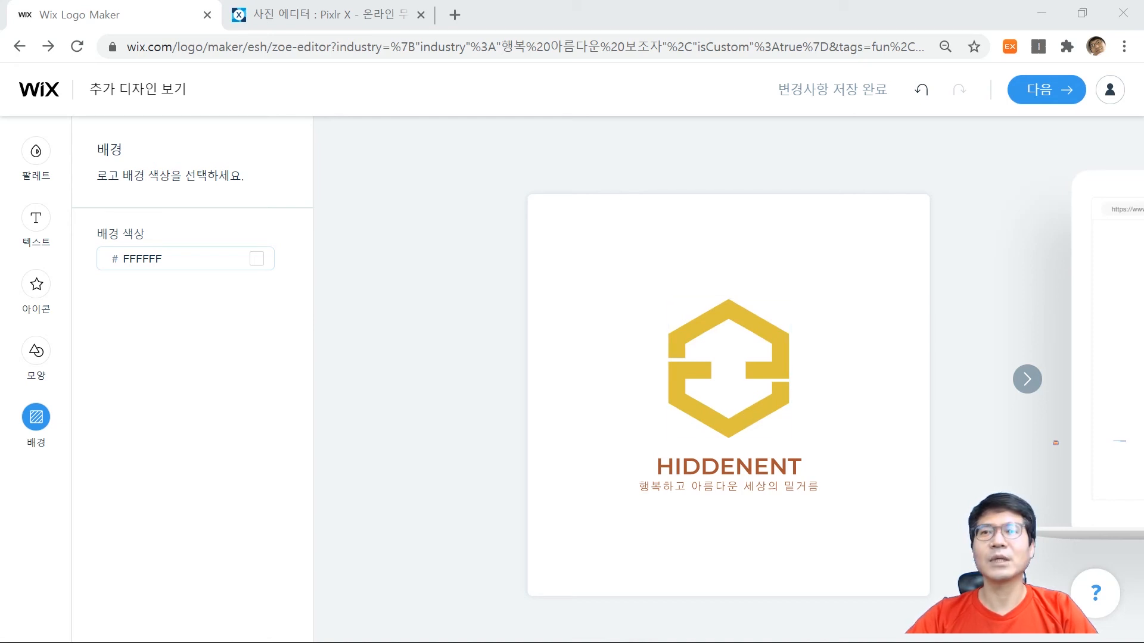
Capture the logo with its two text lines from the Wix editor using Snip & Sketch and paste it onto the blank Pixlr X canvas.
mouse_move(1143, 206)
left_mouse_down()
mouse_move(794, 166)
mouse_move(613, 43)
left_mouse_up()
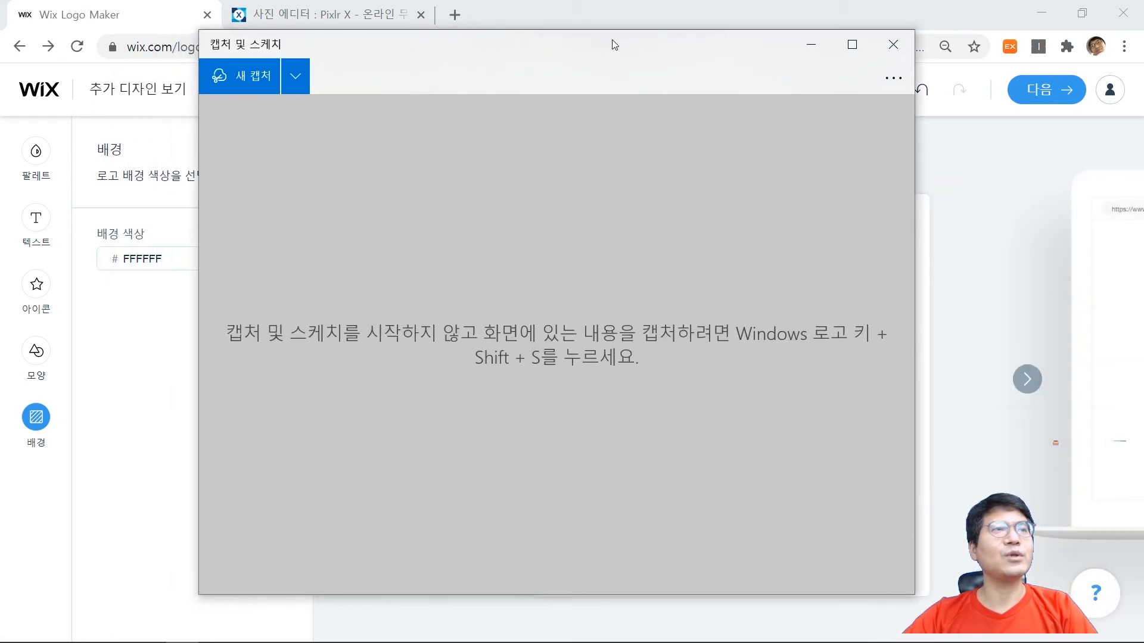
left_click(244, 76)
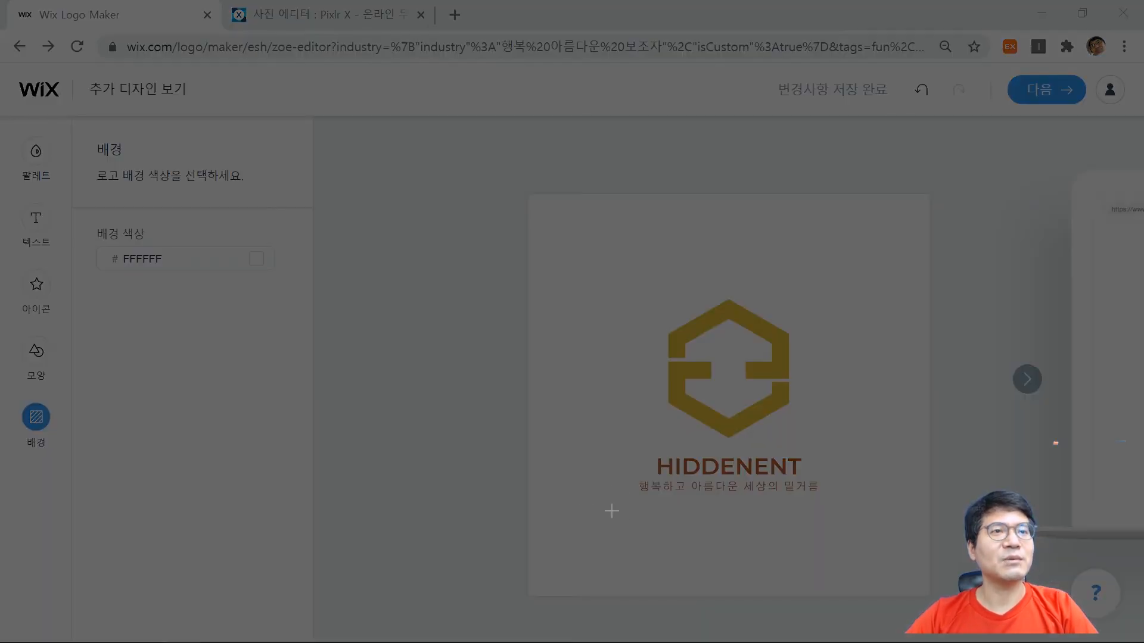
mouse_move(621, 504)
left_mouse_down()
mouse_move(868, 266)
mouse_move(830, 288)
left_mouse_up()
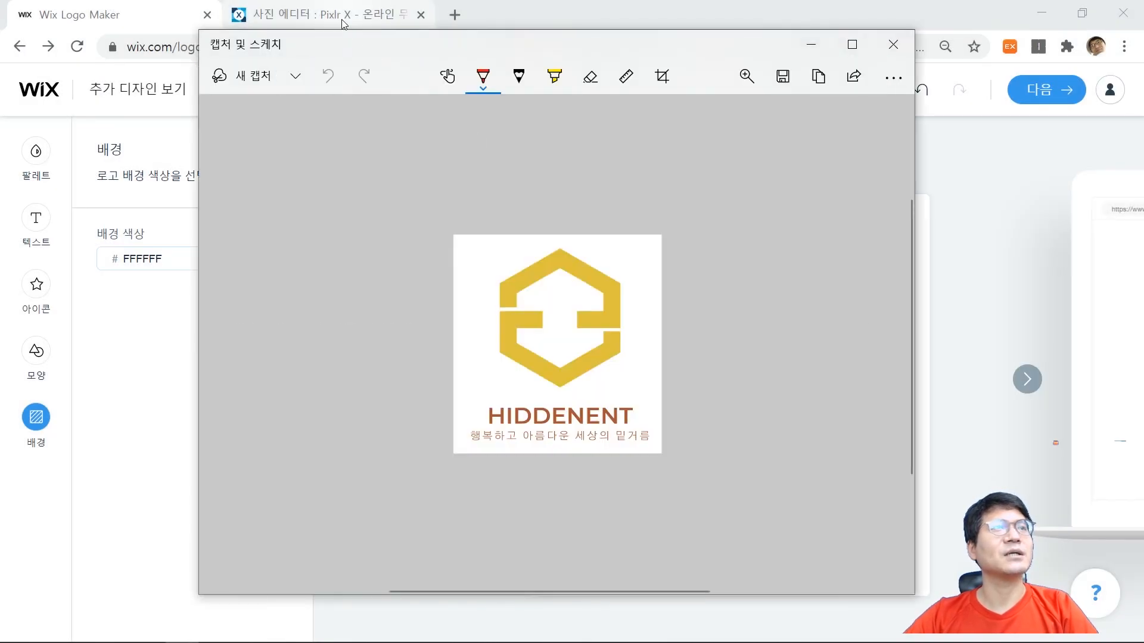
left_click(343, 23)
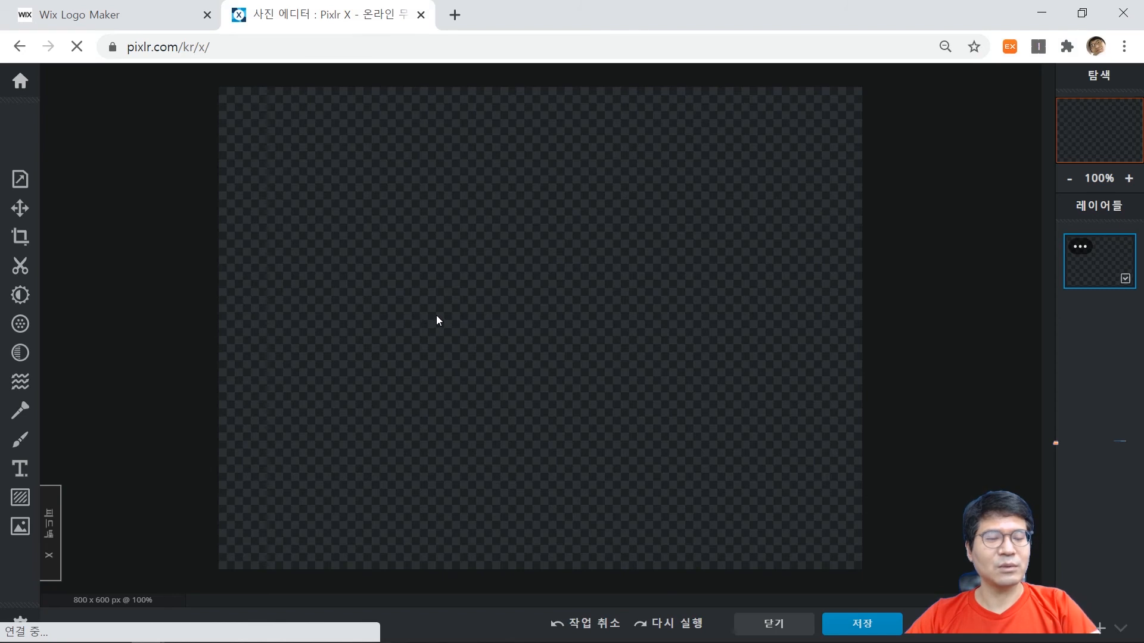
key("ctrl+v")
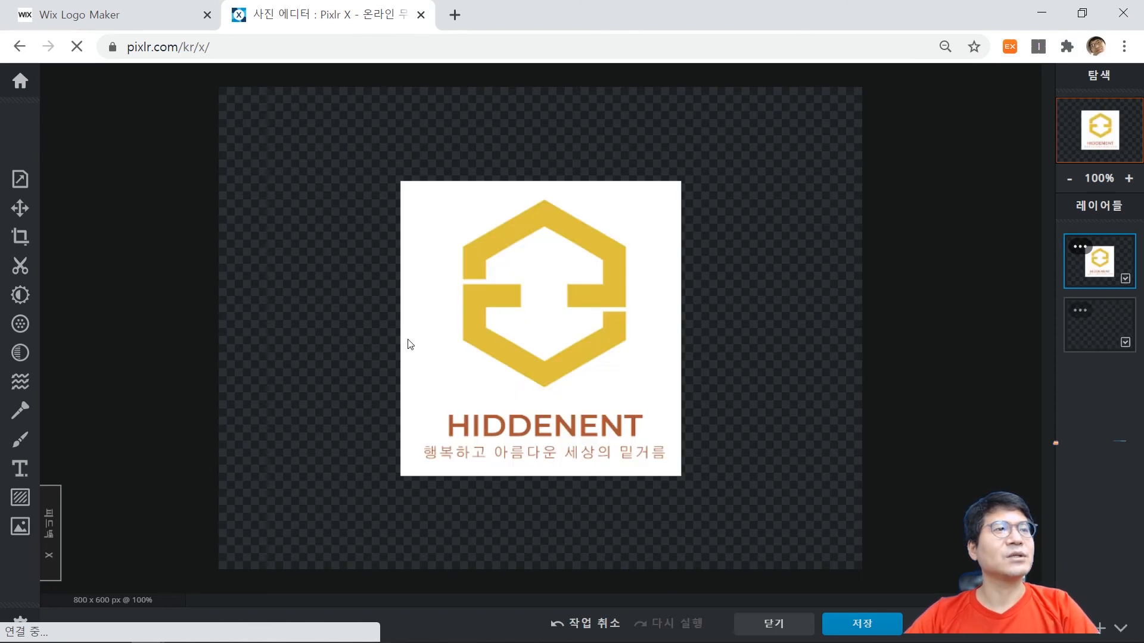
Remove the white background around the logo and inside the HIDDENENT letters using the magic wand cutout in remove mode.
left_click(34, 271)
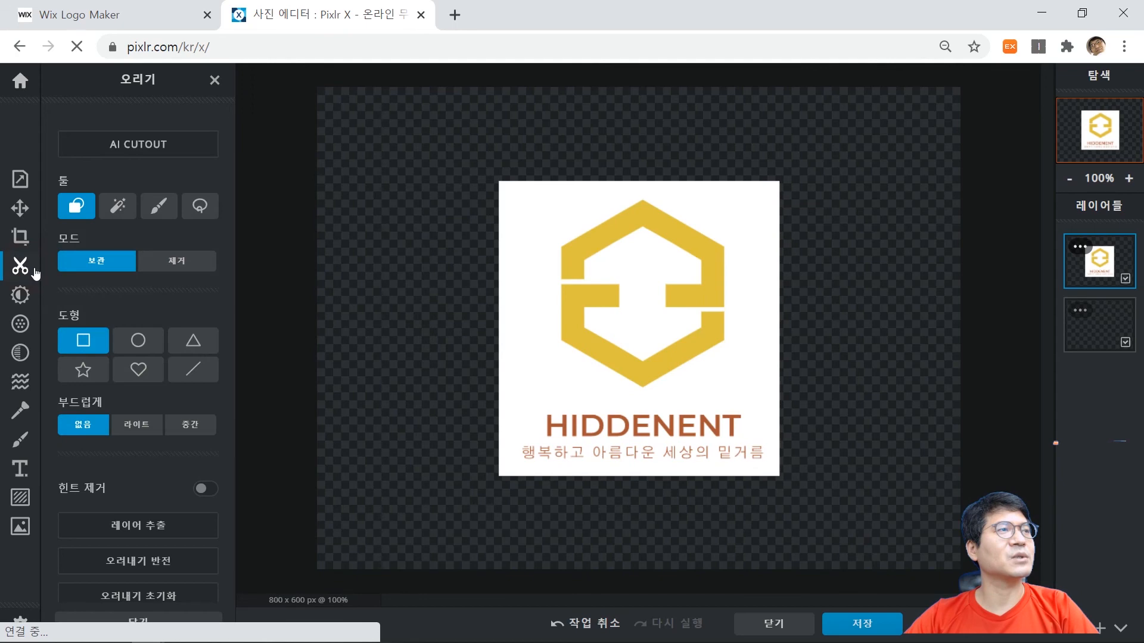
left_click(534, 260)
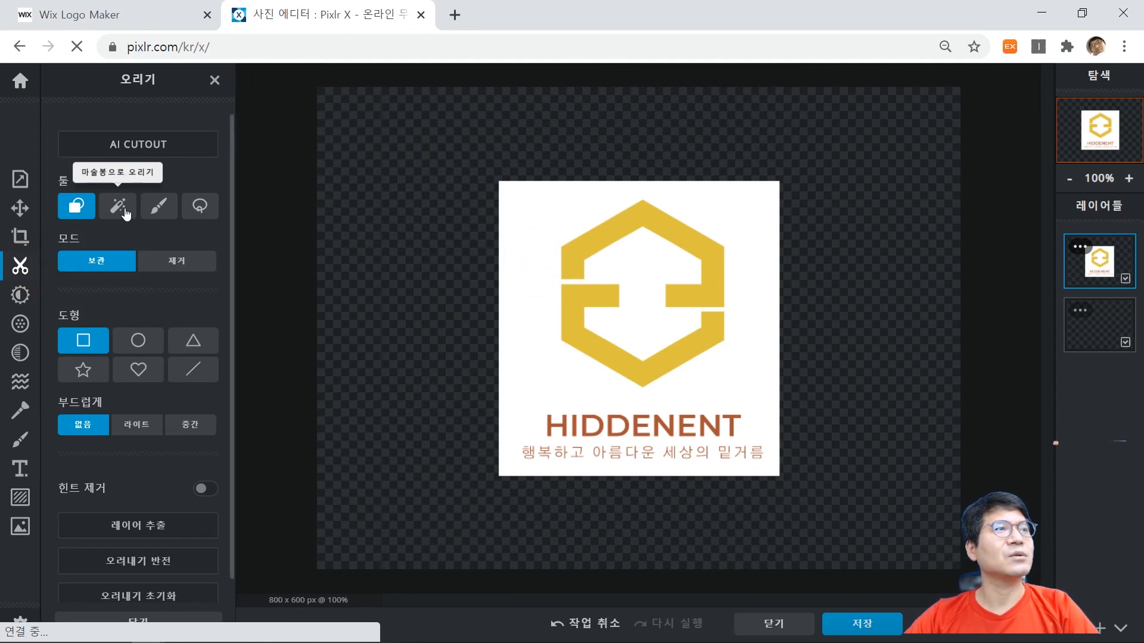
left_click(118, 207)
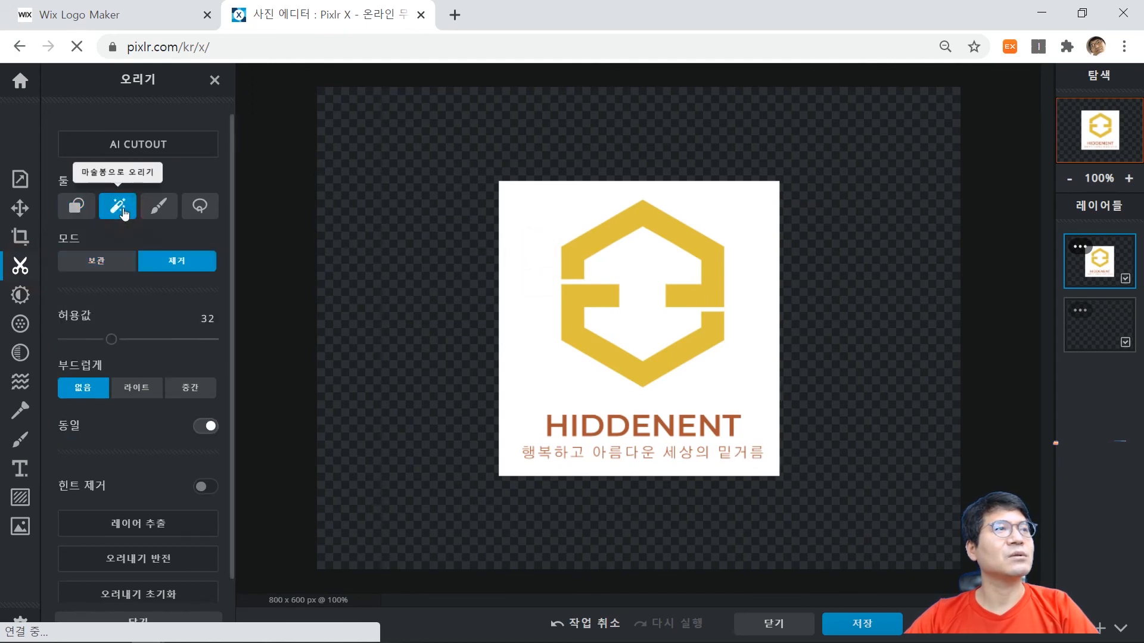
left_click(529, 240)
left_click(587, 426)
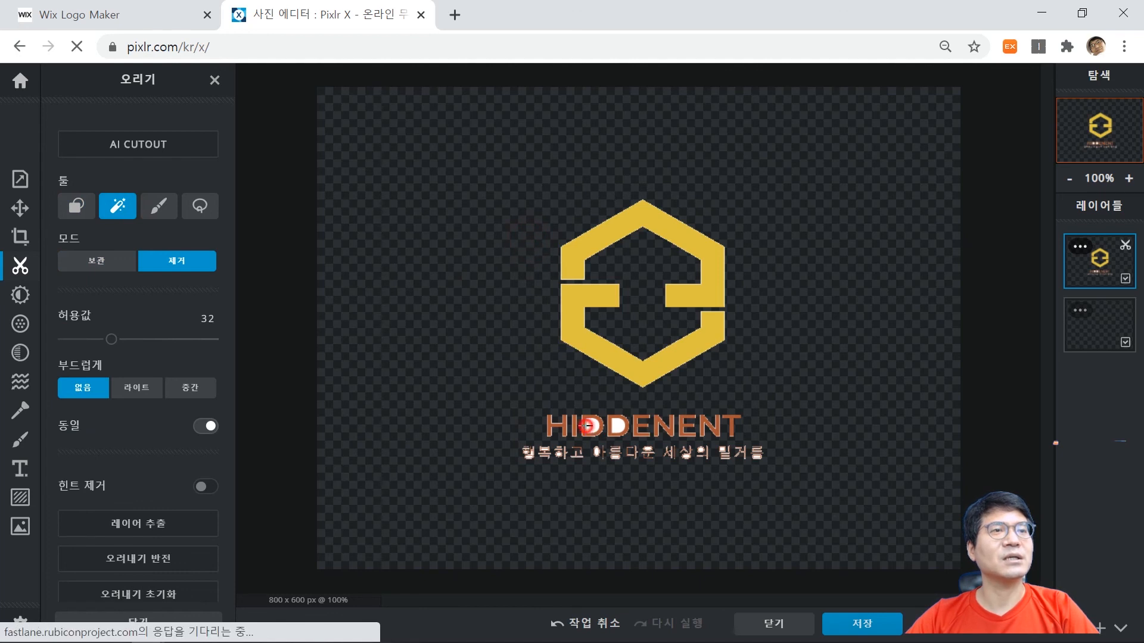
left_click(619, 426)
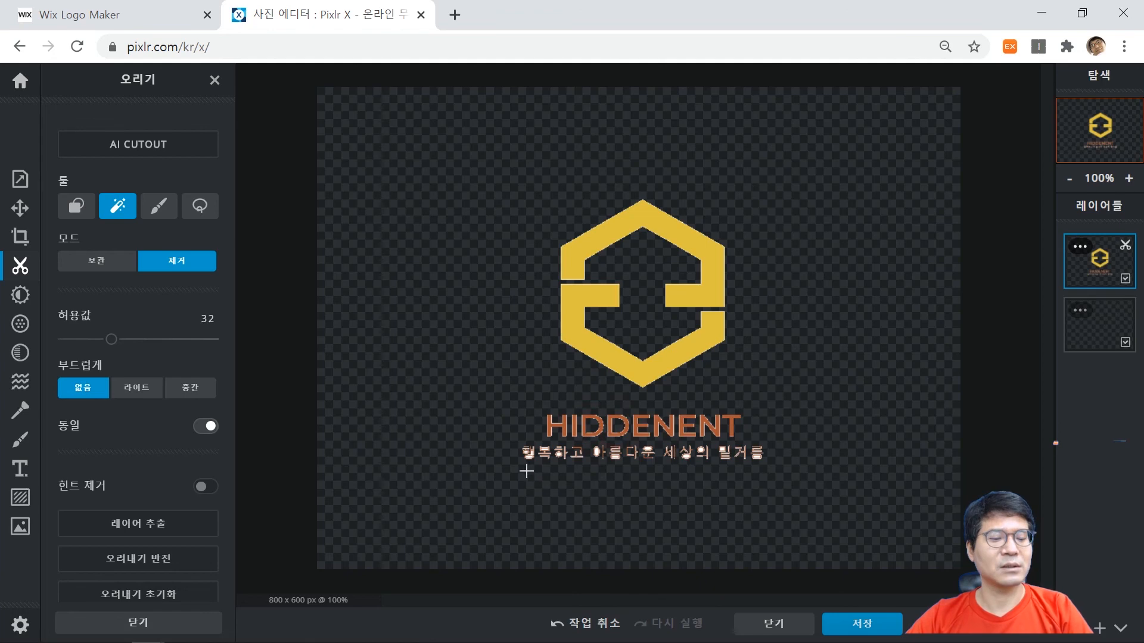
Cut out the remaining white areas inside the tagline syllables 행복하고 아름 with the magic wand.
scroll(526, 472, "up", 5)
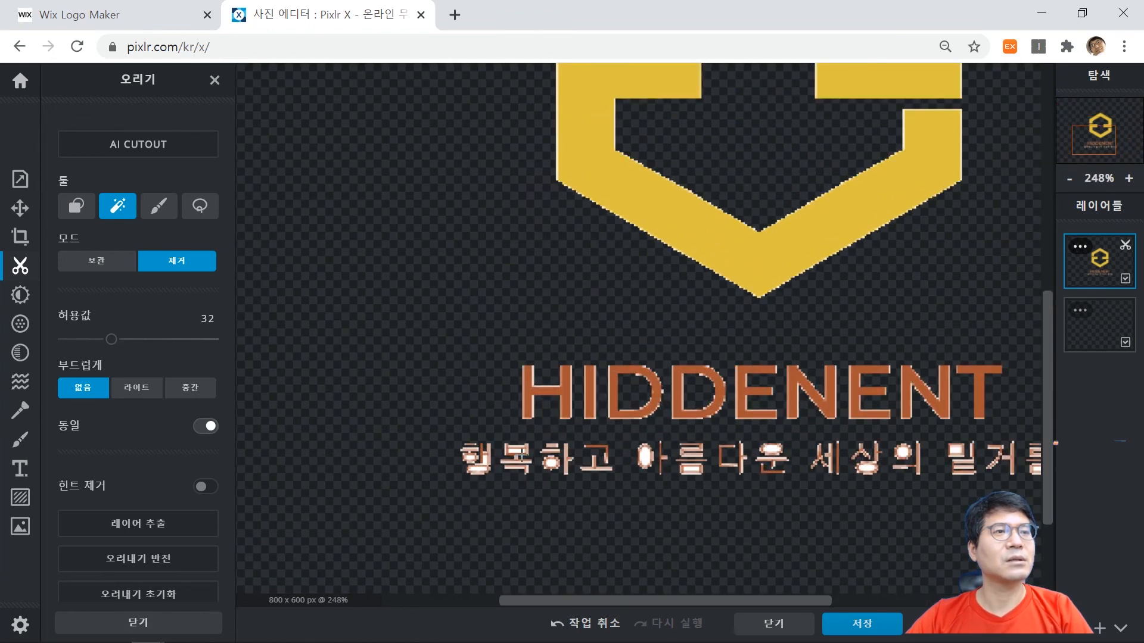
scroll(520, 456, "up", 4)
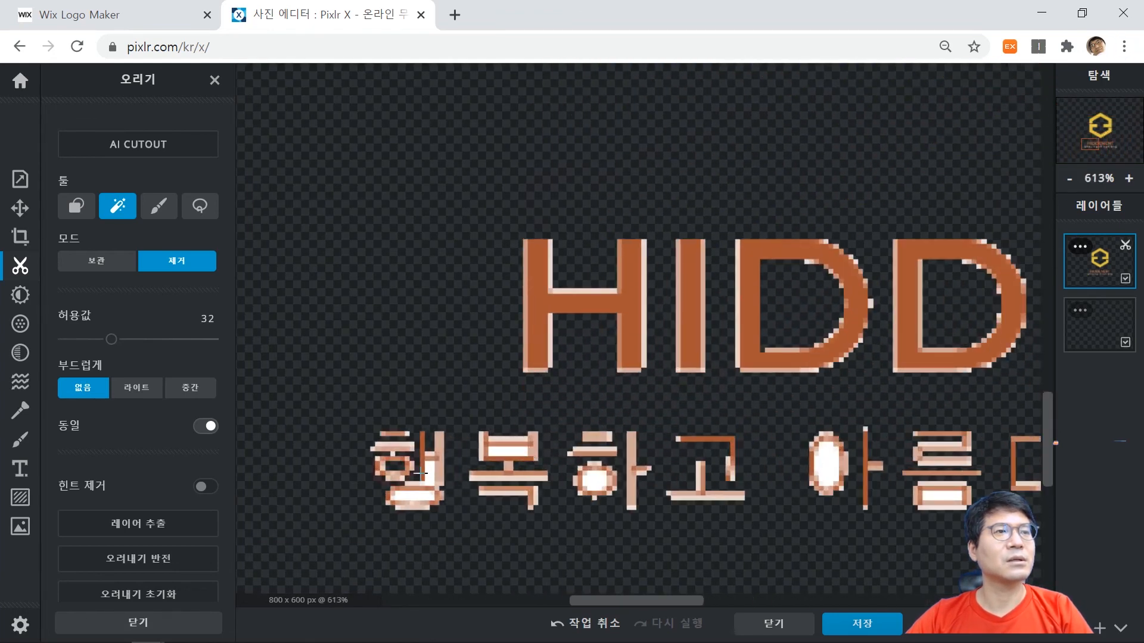
left_click(431, 473)
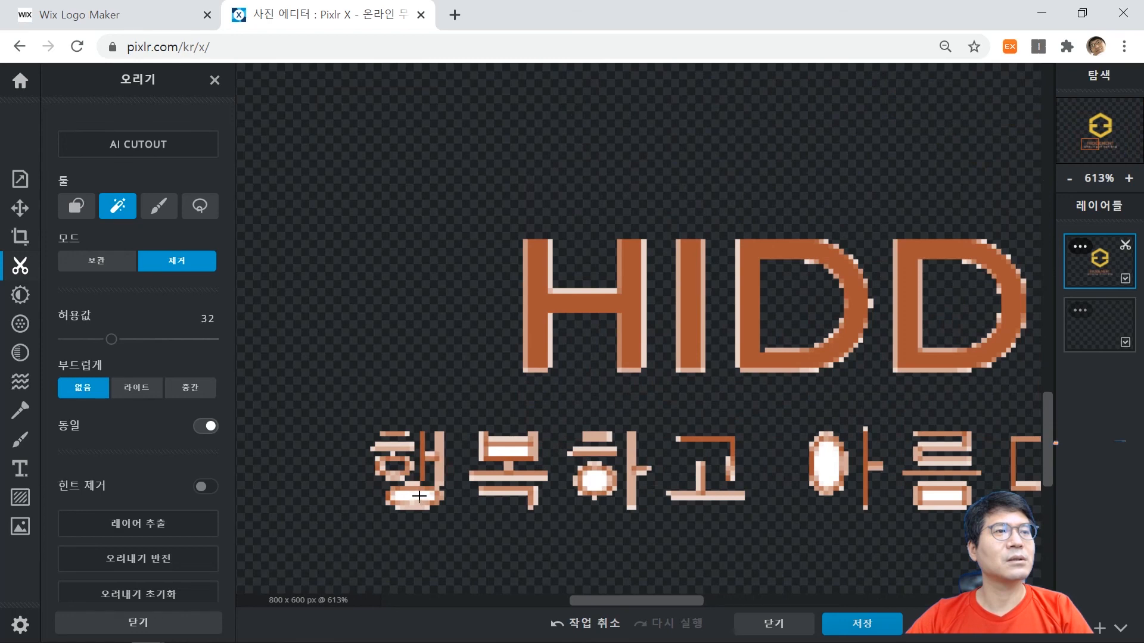
left_click(419, 496)
left_click(513, 451)
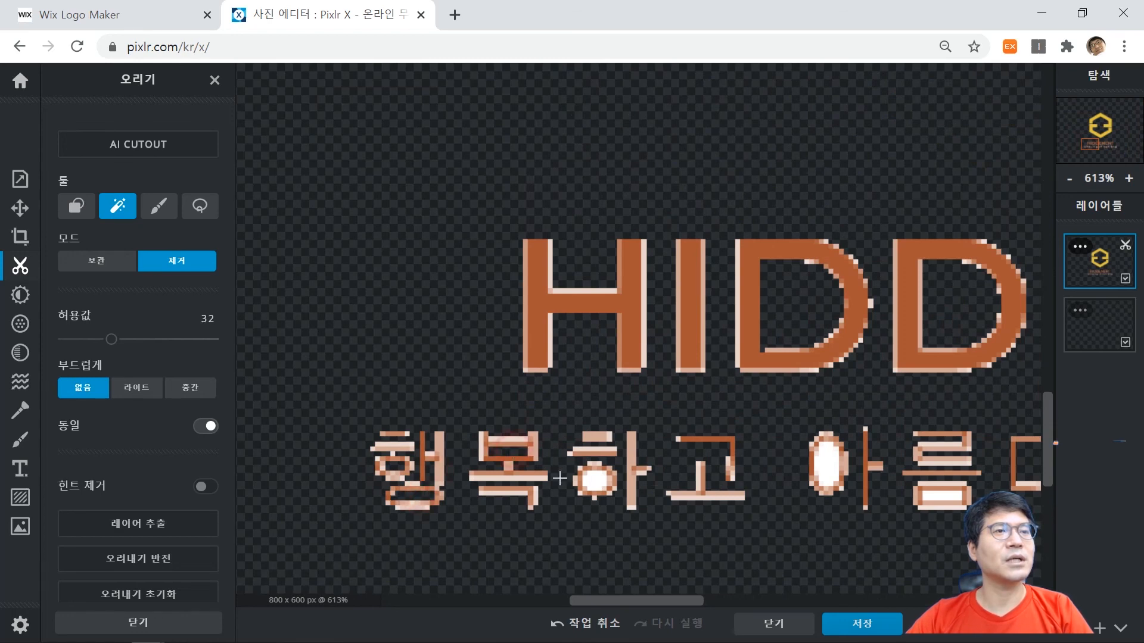
left_click(593, 484)
left_click(737, 484)
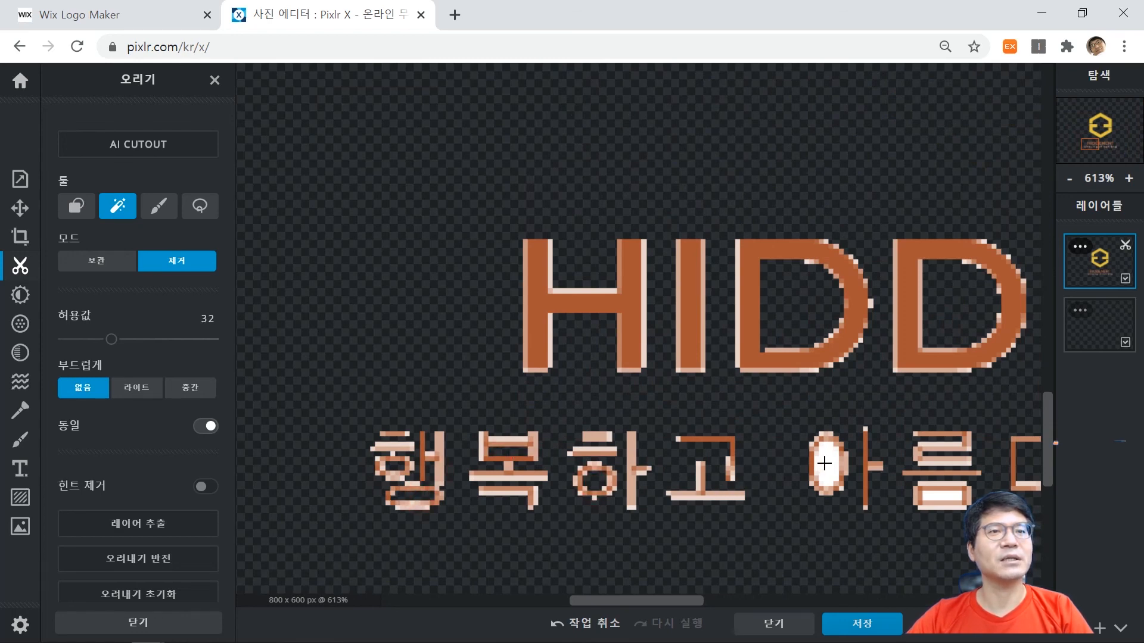
left_click(827, 467)
left_click(945, 496)
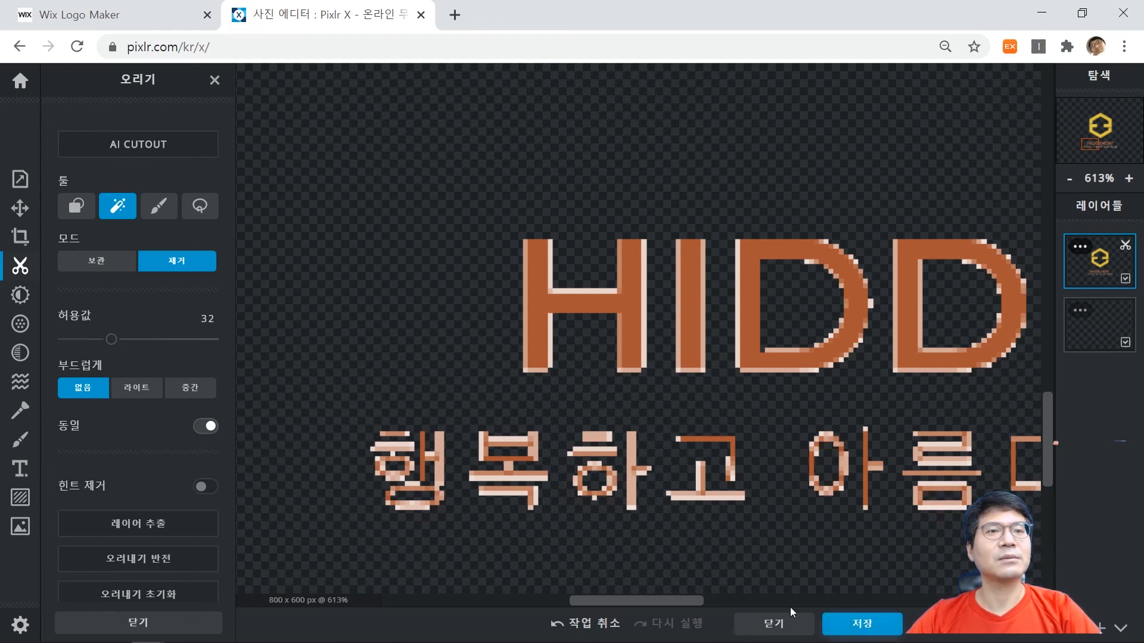
Cut out the remaining white areas inside the tagline syllables 운, 상, 의, 밀 and 름 with the magic wand.
left_click_drag(671, 599, 799, 567)
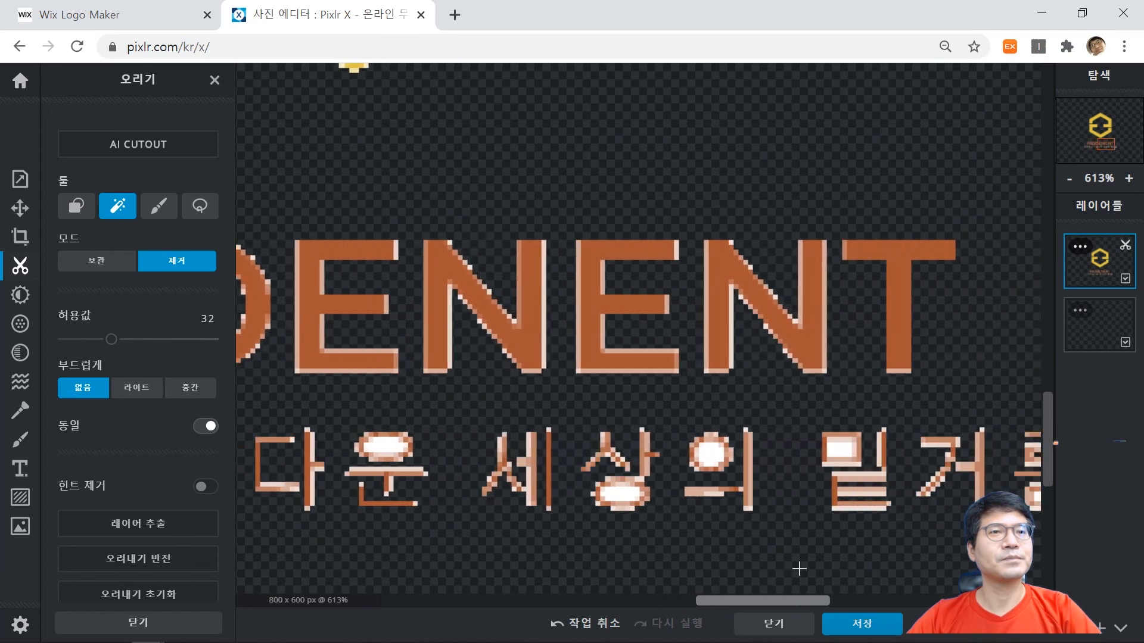
left_click(391, 451)
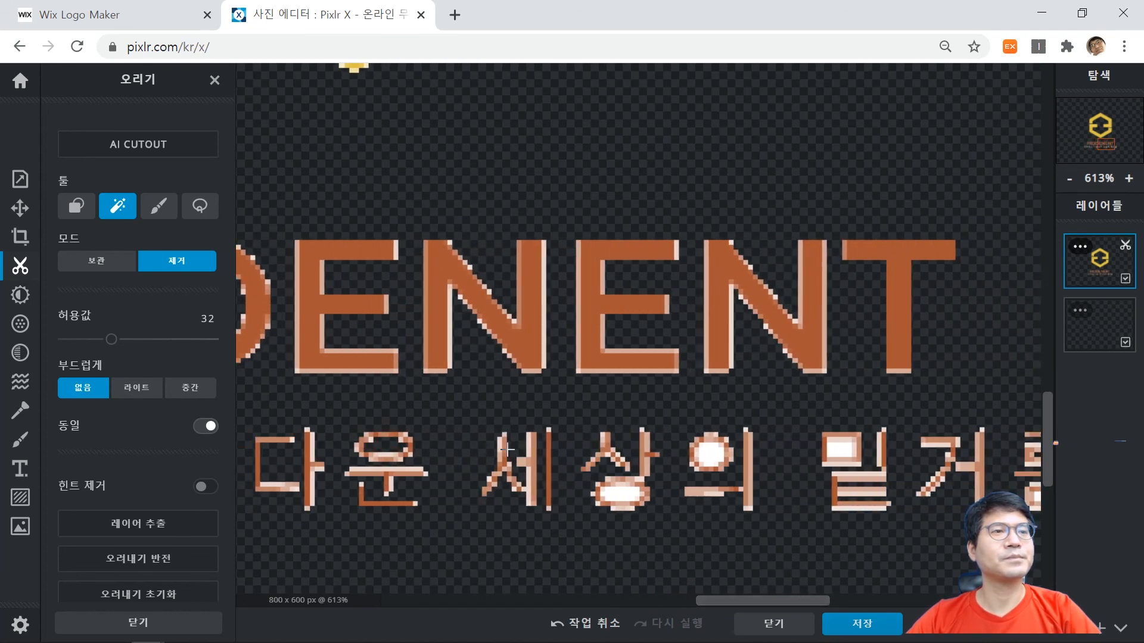
left_click(625, 495)
left_click(712, 451)
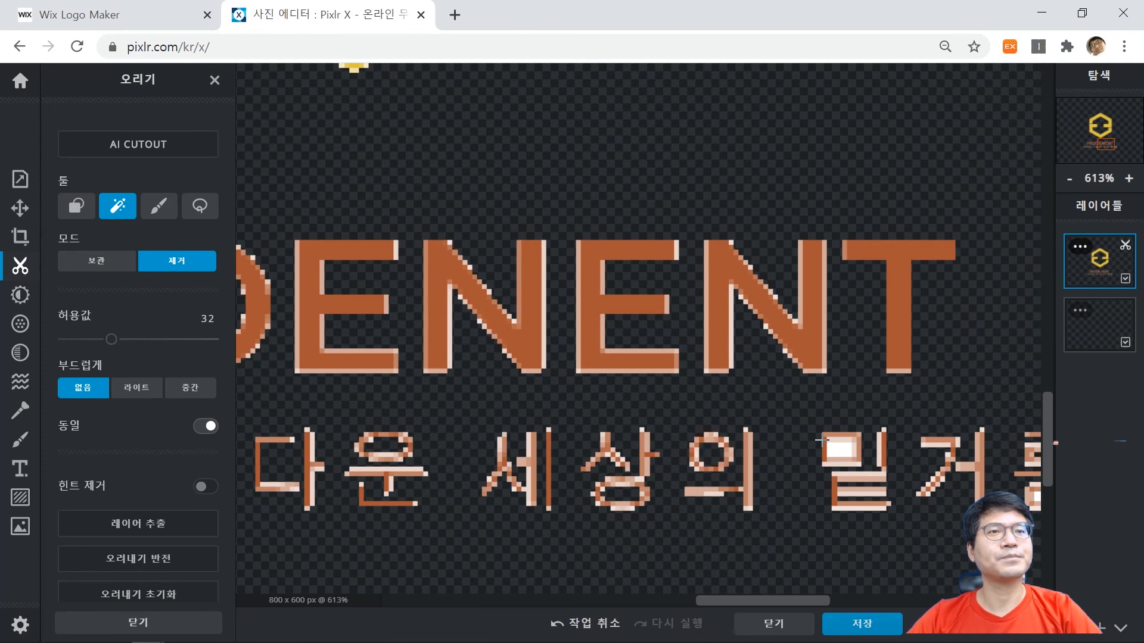
left_click(834, 448)
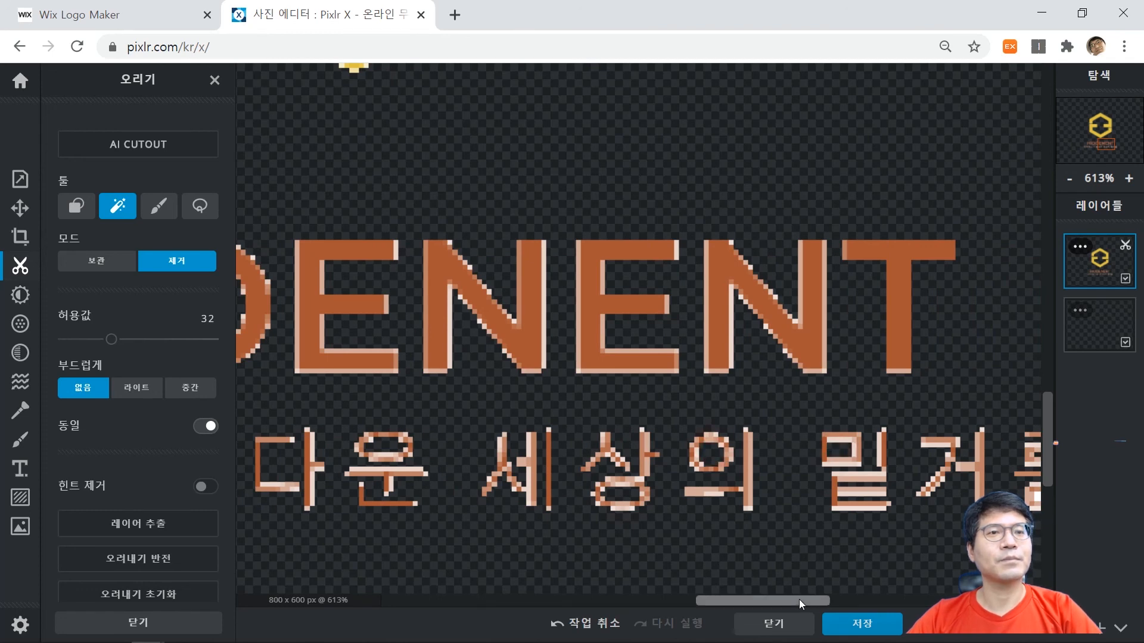
left_click_drag(803, 600, 880, 603)
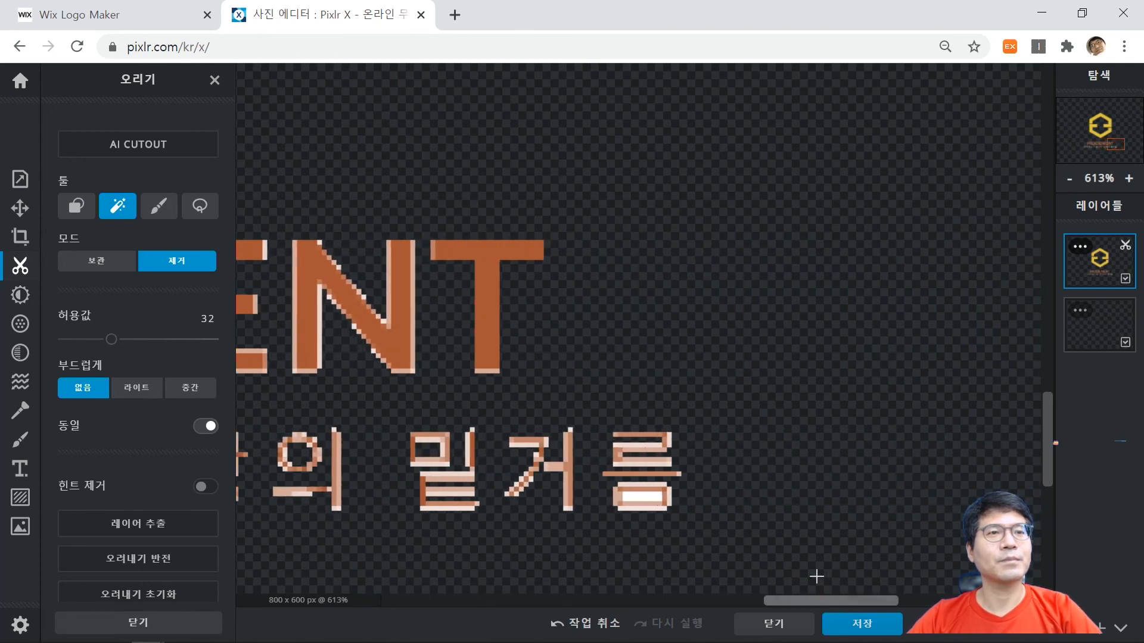
left_click(640, 496)
scroll(502, 417, "down", 1)
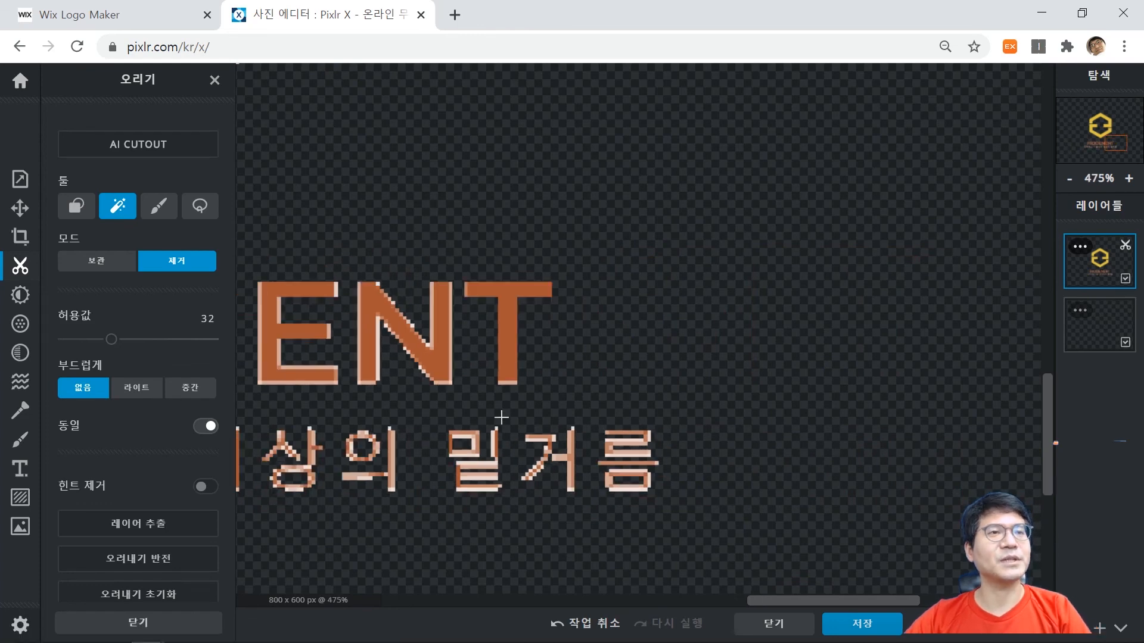
scroll(502, 417, "down", 4)
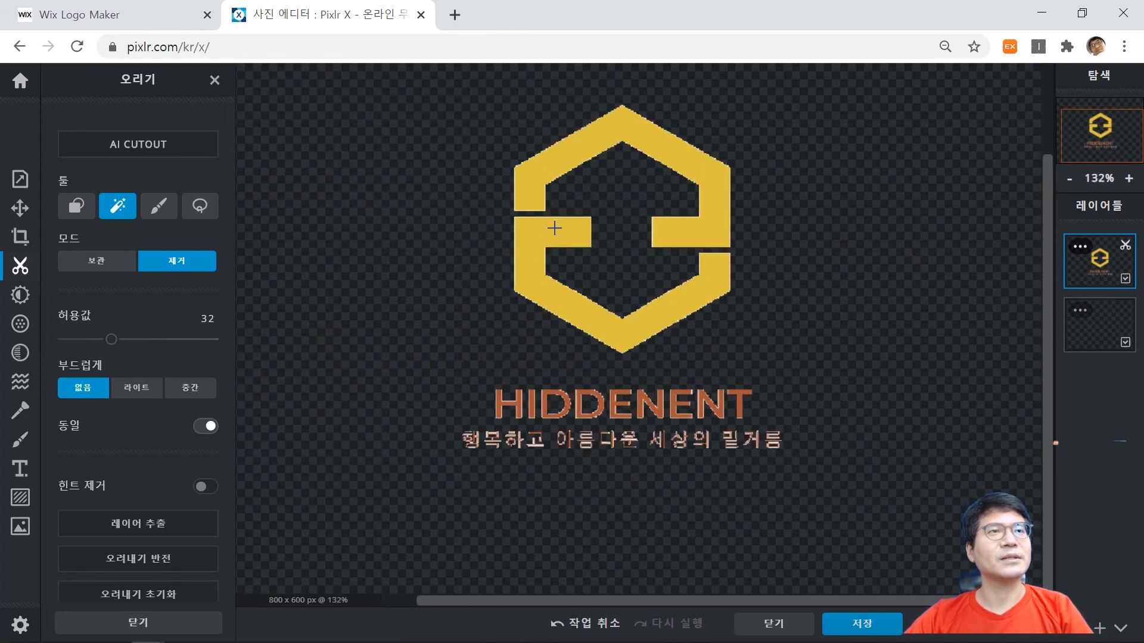
scroll(659, 253, "down", 1)
scroll(670, 310, "up", 2)
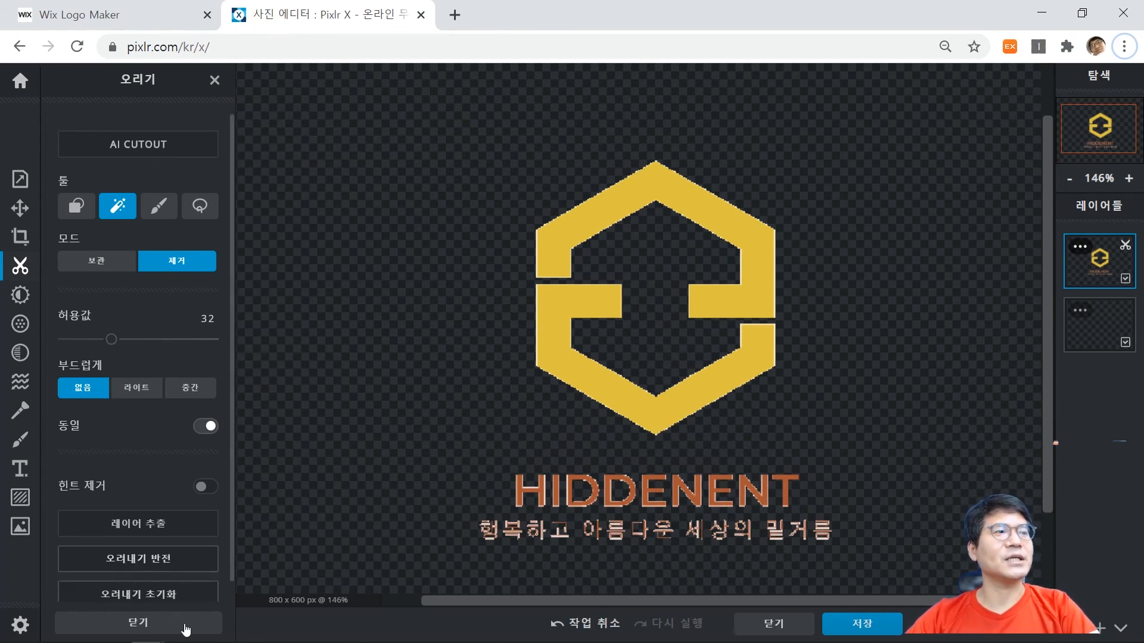
Open the image save settings and select the existing file name for replacement.
left_click(878, 630)
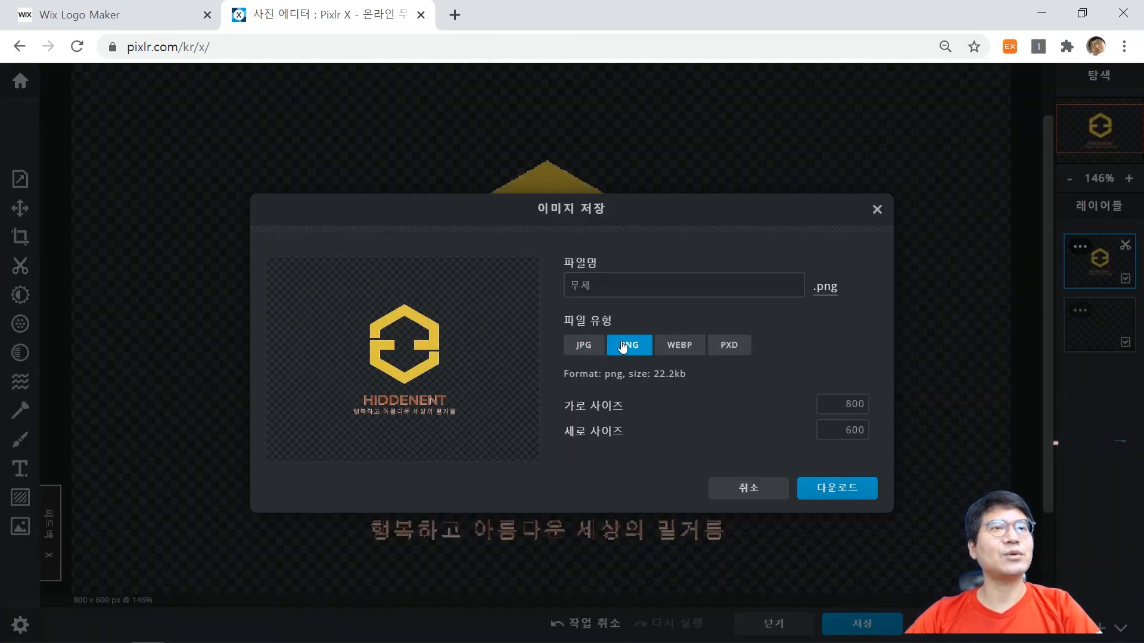
double_click(626, 281)
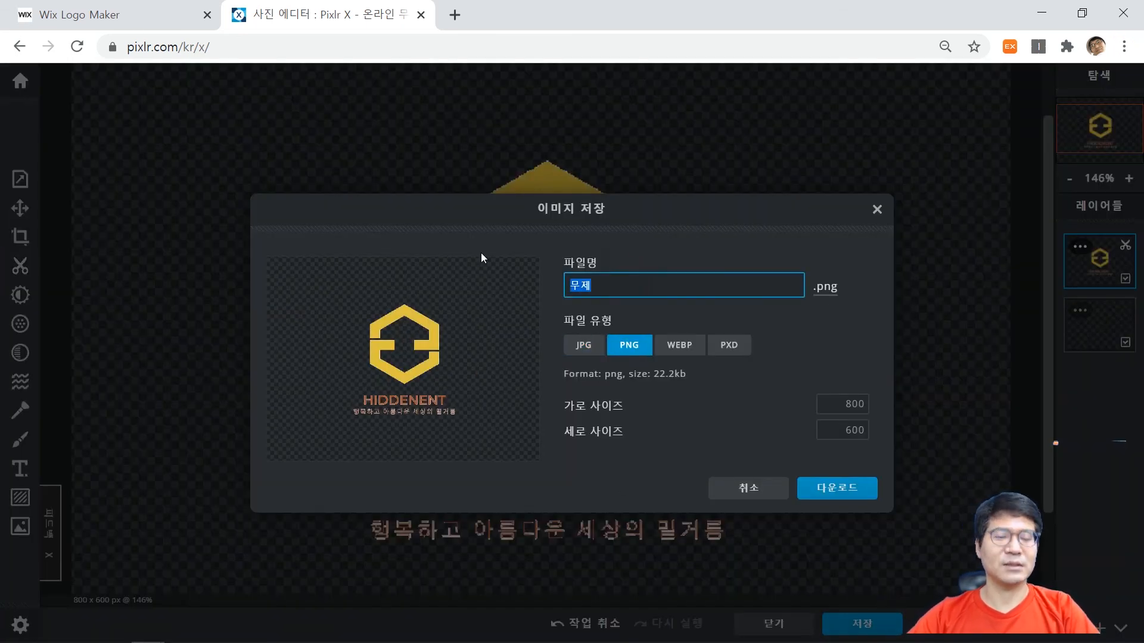
type("기업")
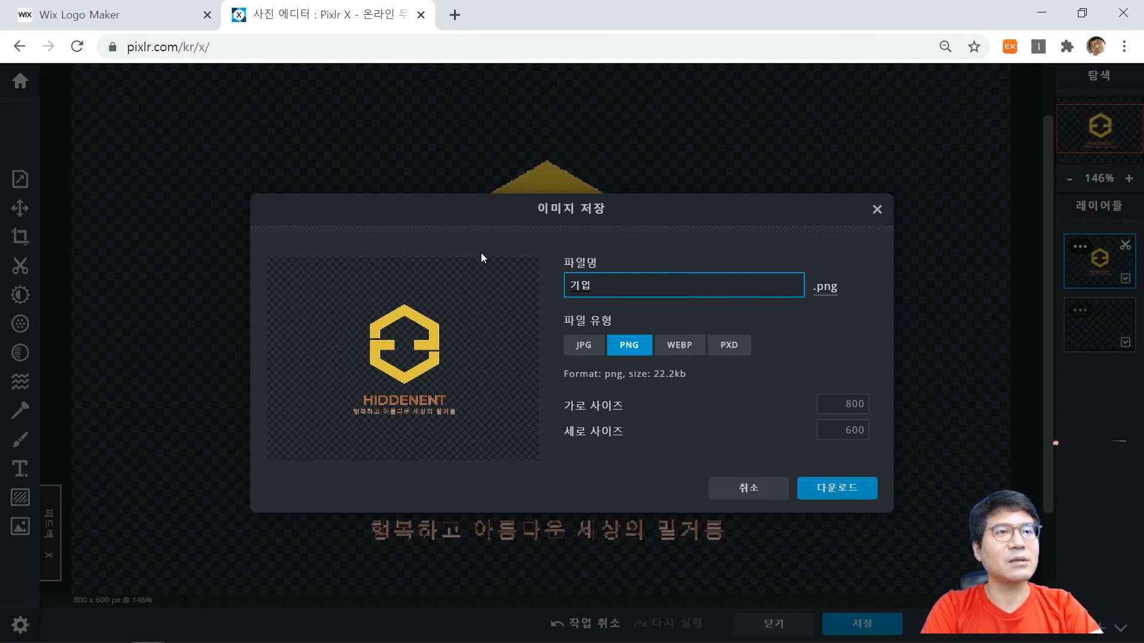
type("로고")
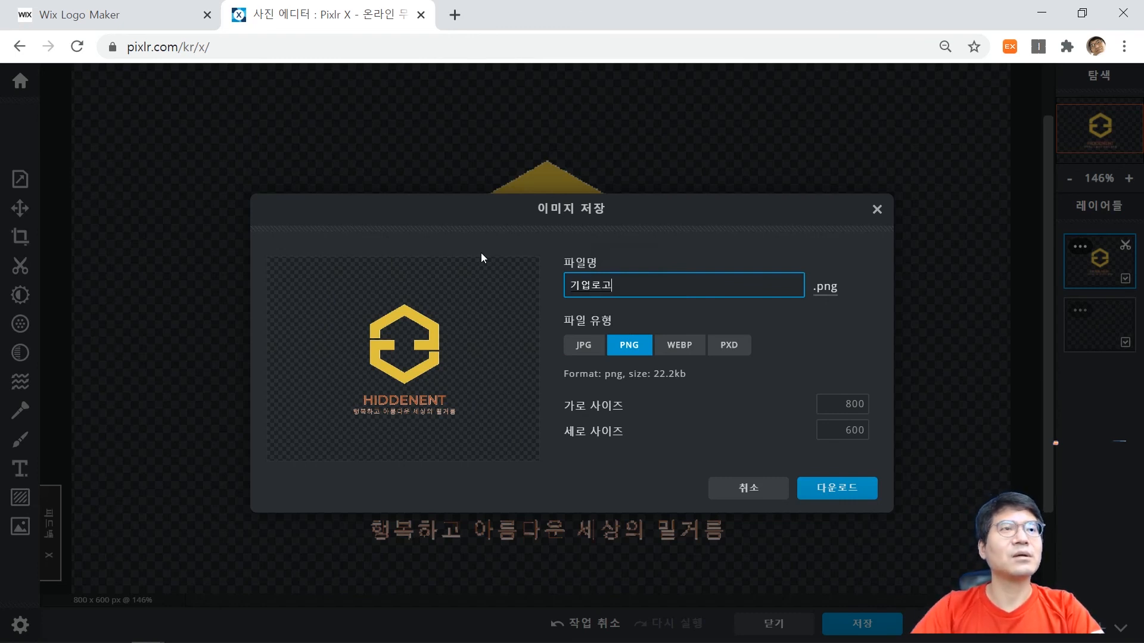
key("BackSpace")
key("BackSpace")
key("BackSpace")
key("BackSpace")
key("BackSpace")
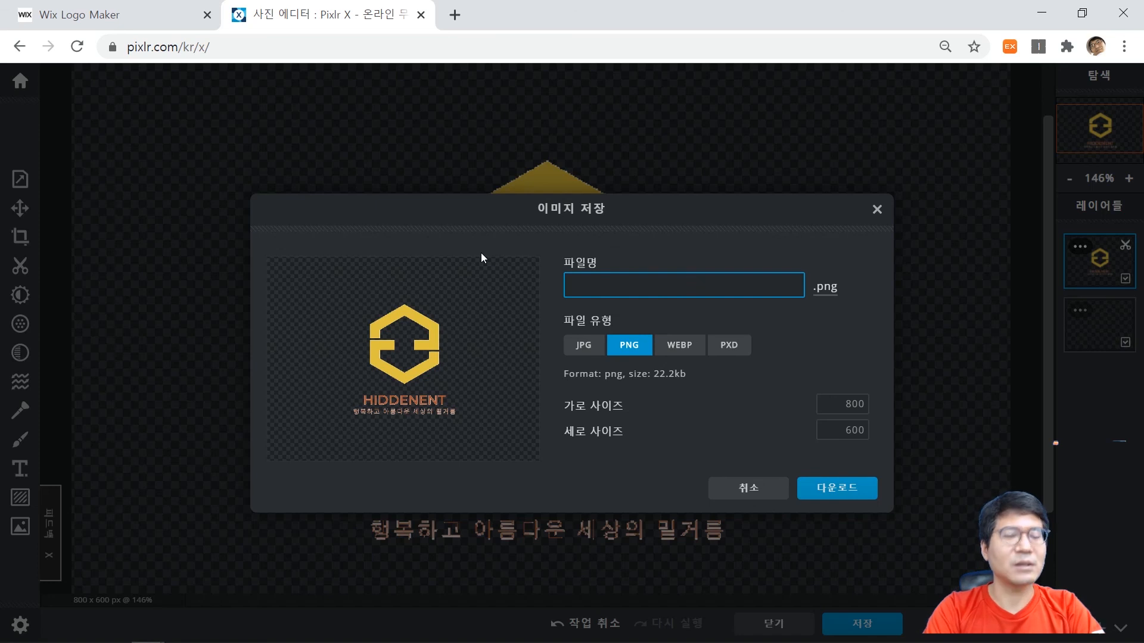
type("gl")
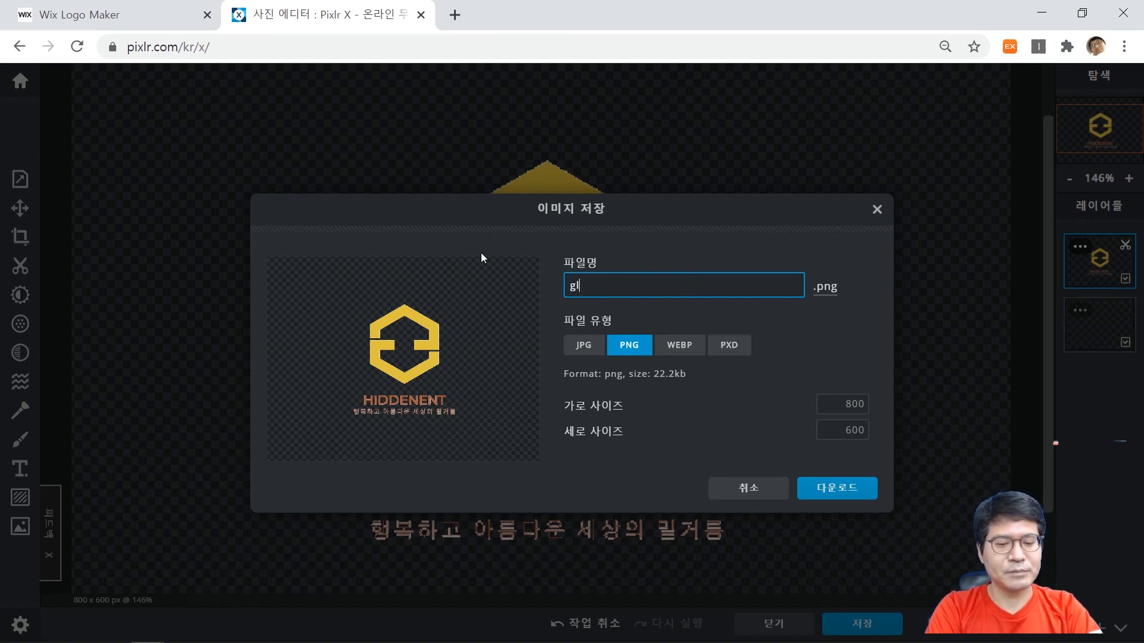
type("emsjsxm")
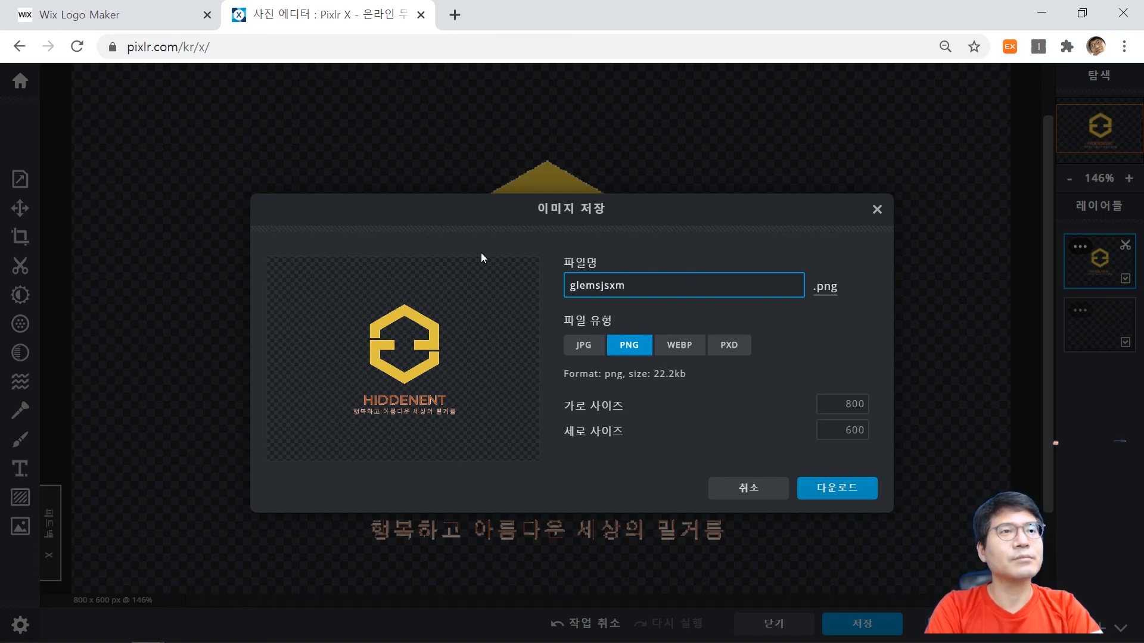
key("BackSpace")
key("BackSpace")
key("BackSpace")
key("BackSpace")
key("BackSpace")
key("BackSpace")
key("BackSpace")
key("BackSpace")
key("BackSpace")
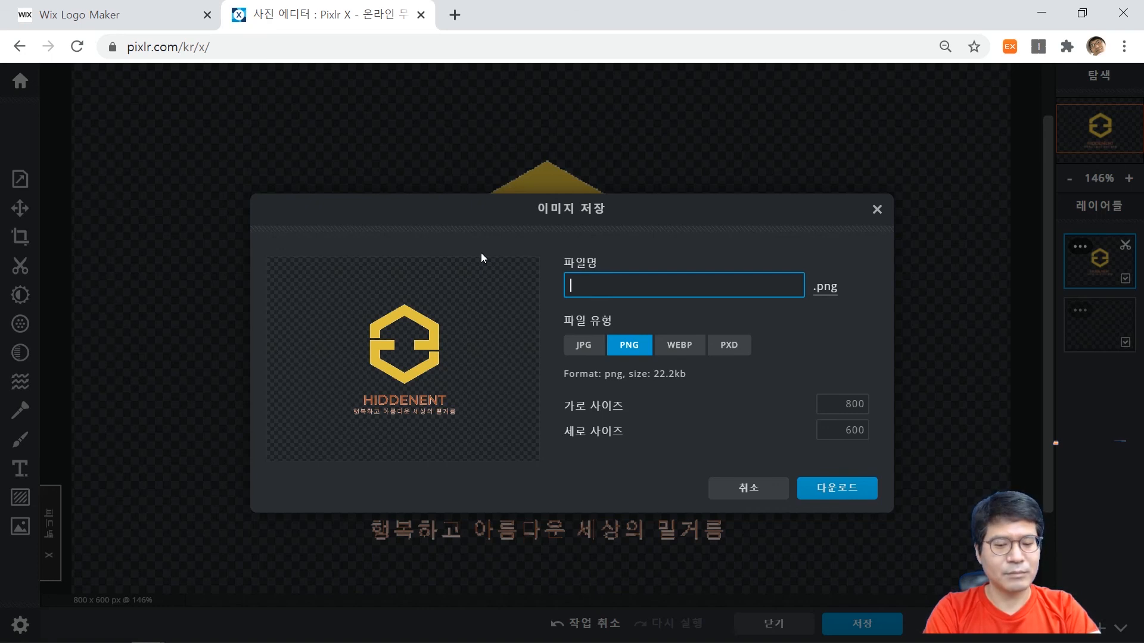
Name the file 히드넌트 로고 and download the logo as a PNG image.
type("히드넌트")
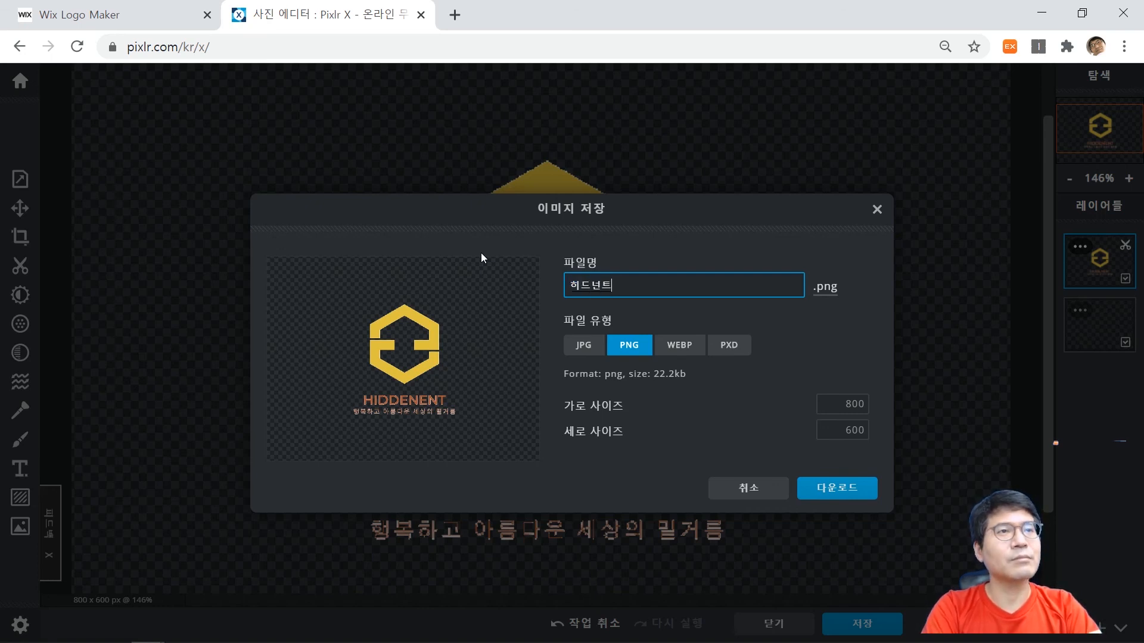
type(" 로고")
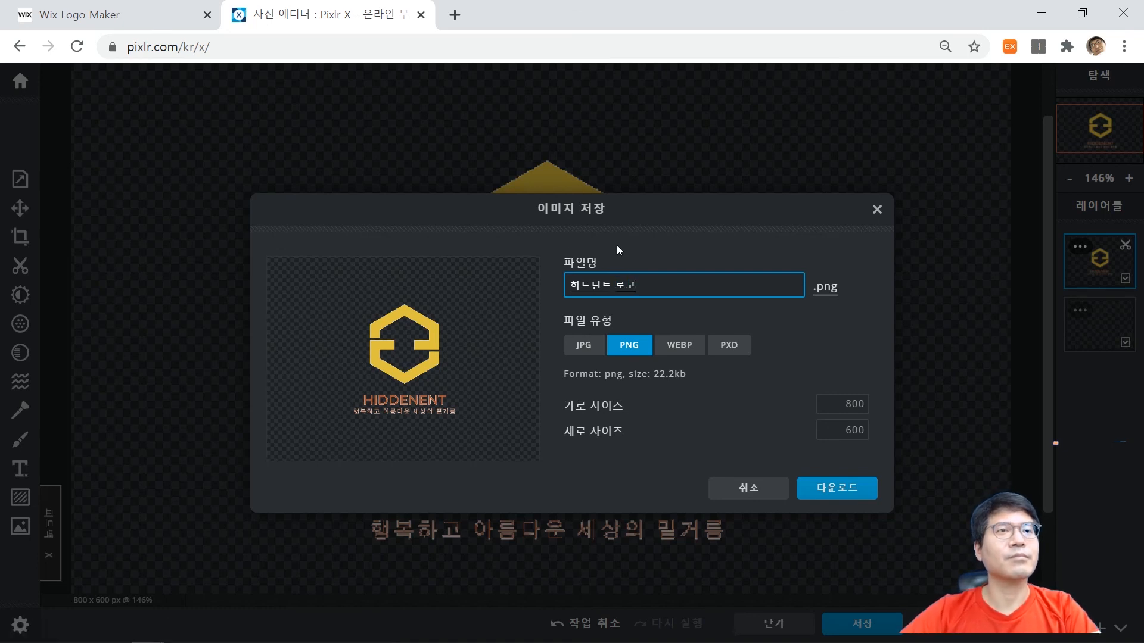
left_click(848, 493)
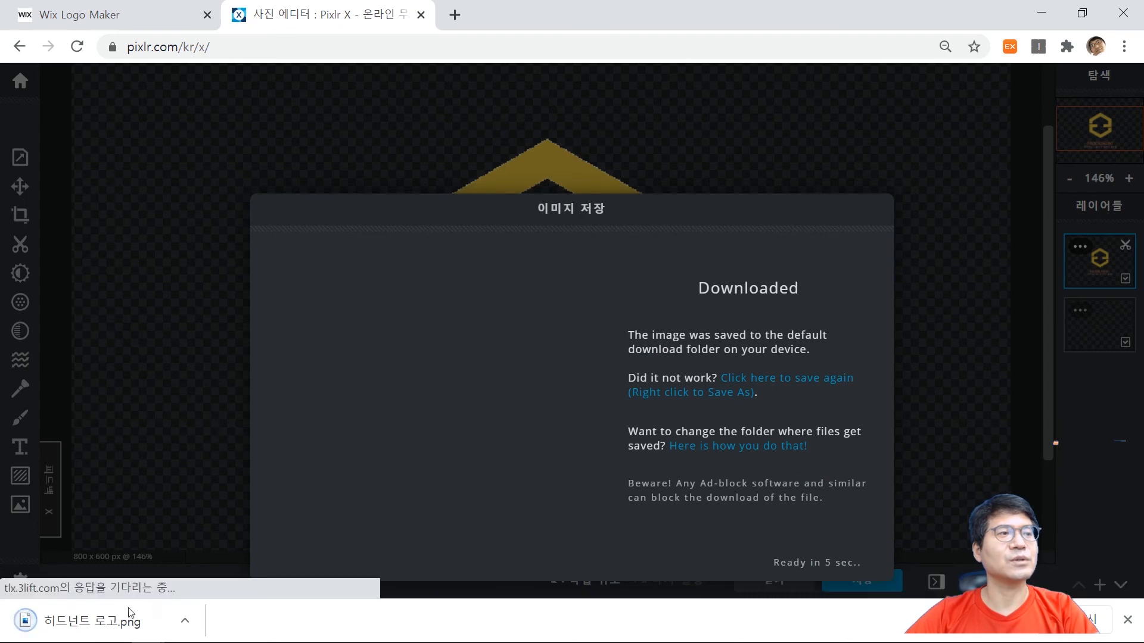
Open the downloaded 히드넌트 로고.png in the Photos viewer and inspect the logo's background.
left_click(110, 621)
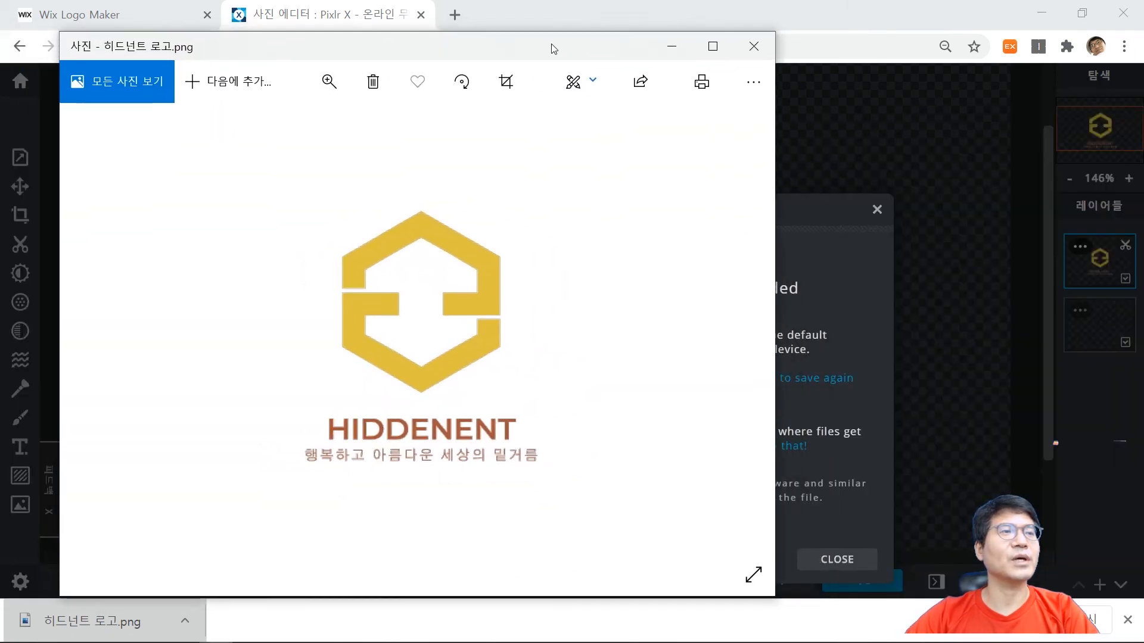
left_click_drag(554, 48, 586, 58)
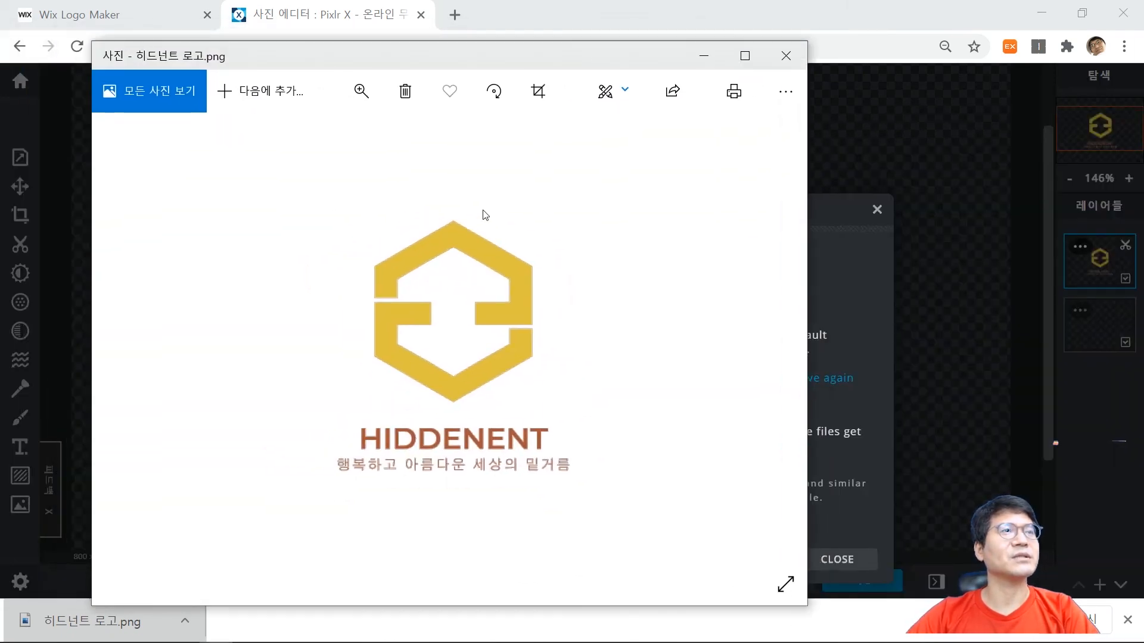